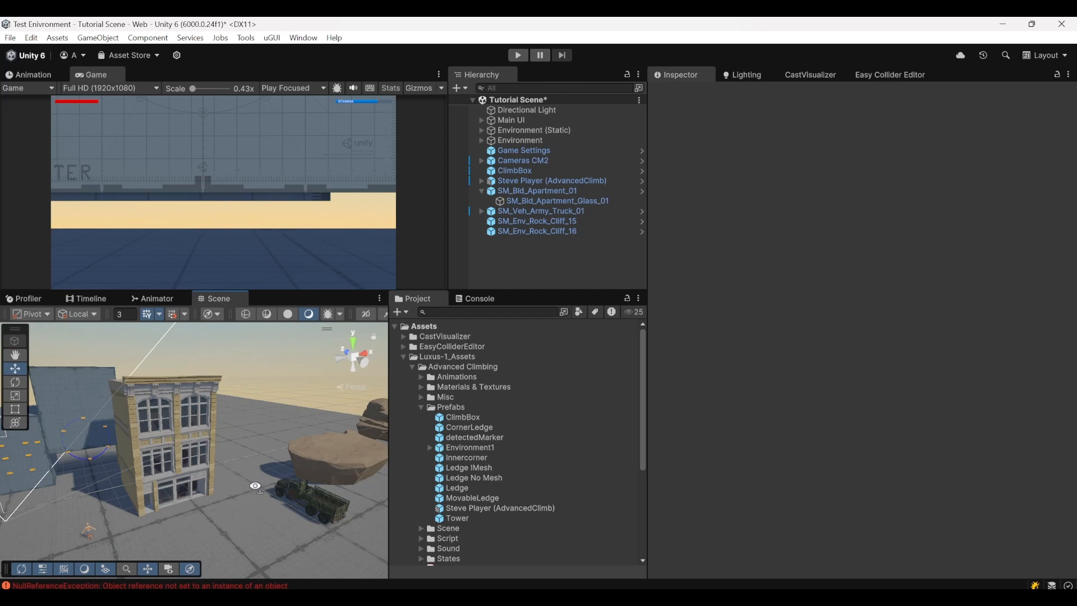
# Step: Place a Ledge prefab on the front wall recess beside the ground-floor entrance of the apartment building
pyautogui.moveTo(256, 486); pyautogui.dragTo(122, 447, button='right')
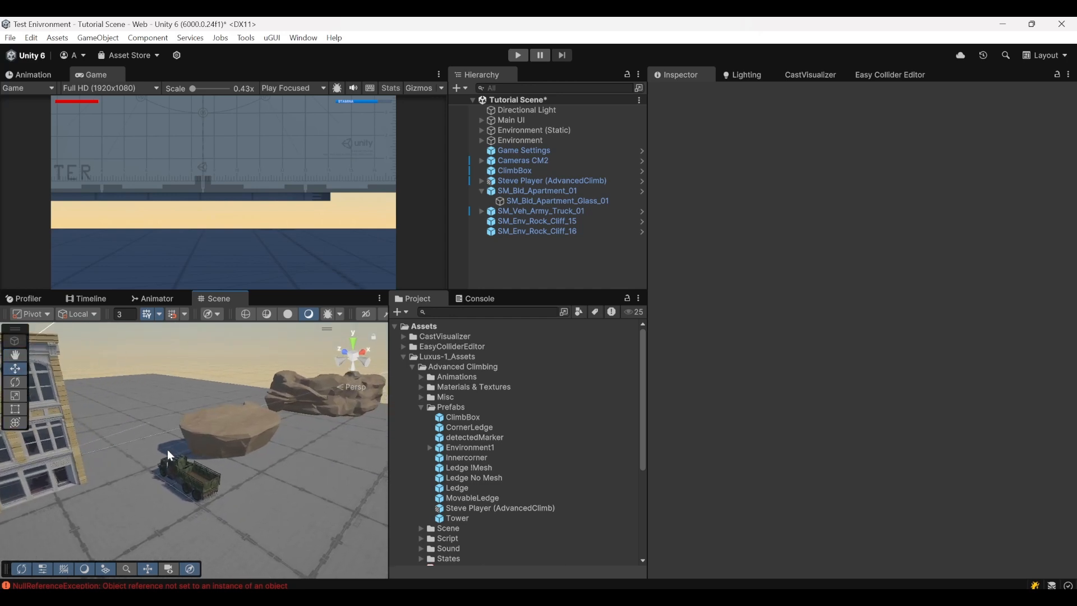
pyautogui.moveTo(197, 437); pyautogui.dragTo(122, 480, button='right')
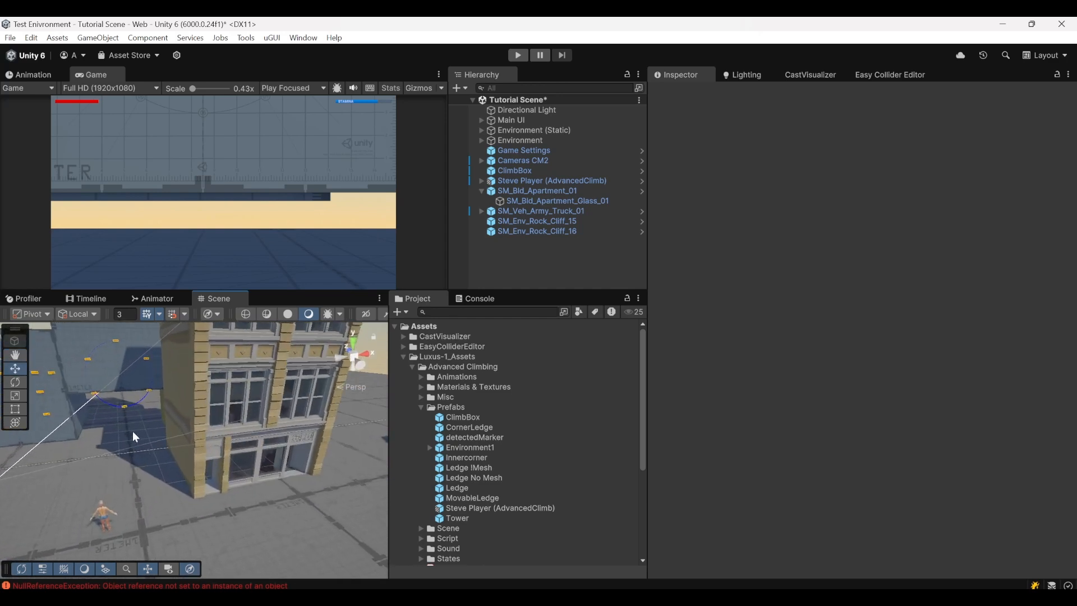
pyautogui.moveTo(194, 465); pyautogui.dragTo(203, 443, button='right')
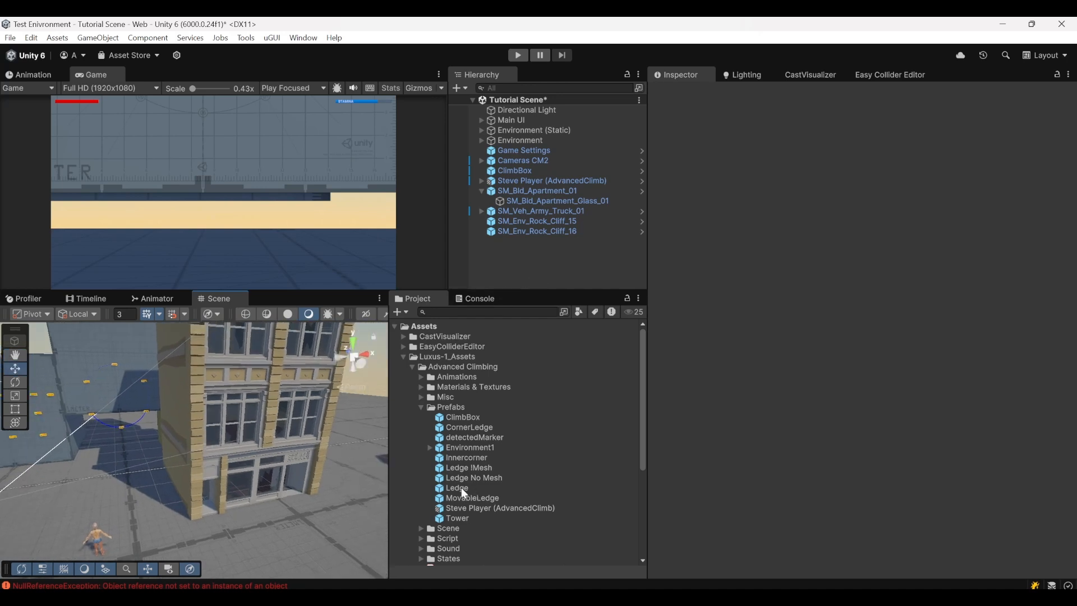
pyautogui.moveTo(463, 488); pyautogui.dragTo(290, 484)
pyautogui.moveTo(202, 469)
pyautogui.mouseDown()
pyautogui.moveTo(205, 478)
pyautogui.moveTo(213, 458)
pyautogui.moveTo(211, 480)
pyautogui.mouseUp()
pyautogui.moveTo(206, 487); pyautogui.dragTo(181, 457, button='right')
pyautogui.press('w')
pyautogui.press('s')
pyautogui.press('d')
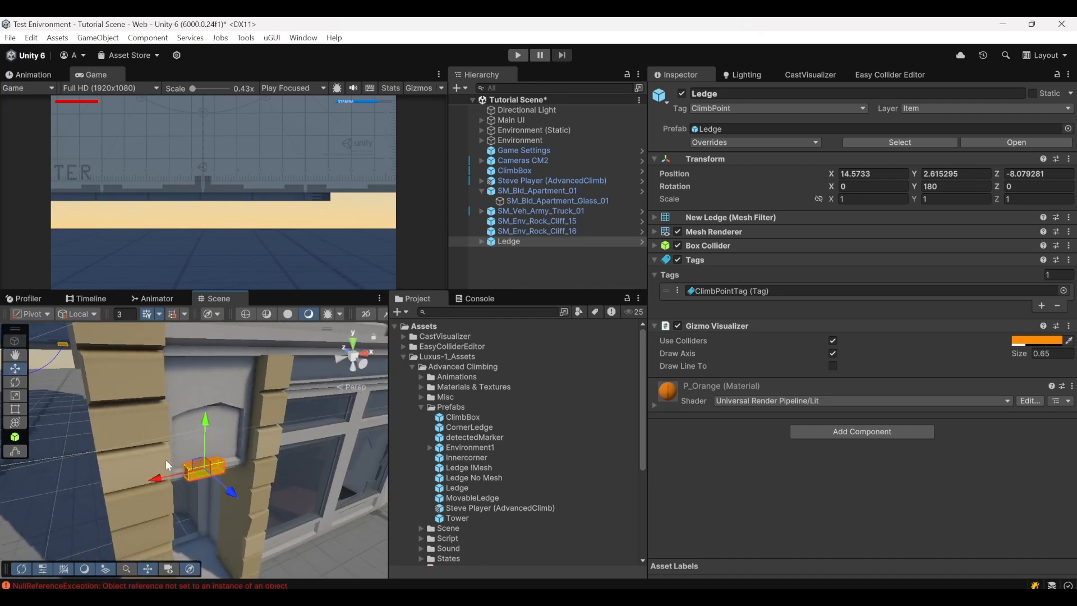
# Step: Rotate the ledge about its vertical axis until it faces outward from the wall, at about 184 degrees
pyautogui.moveTo(167, 463); pyautogui.dragTo(215, 495, button='right')
pyautogui.press('w')
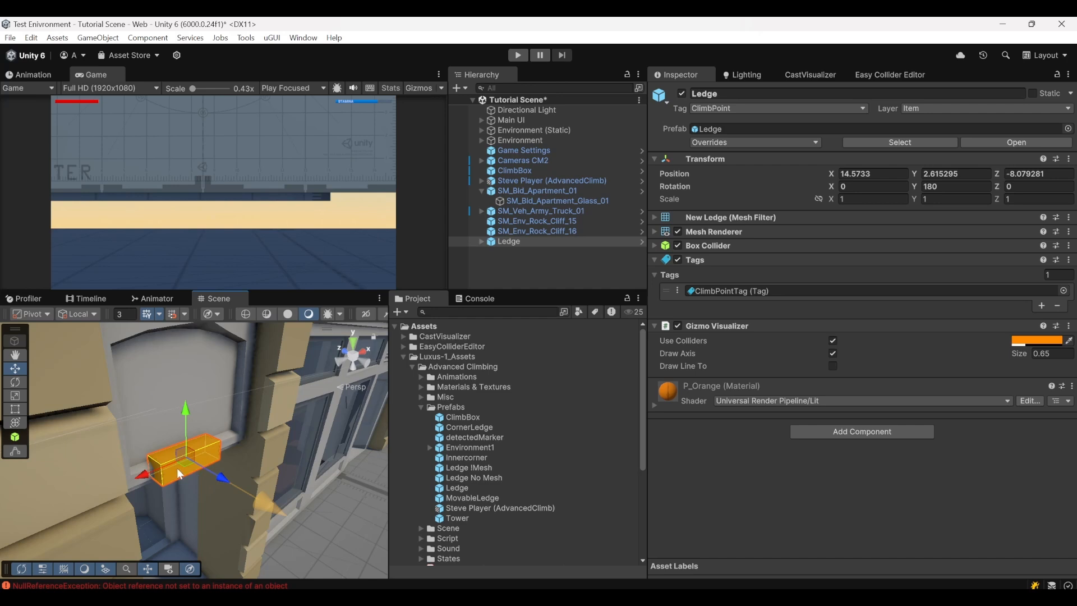
pyautogui.moveTo(170, 487); pyautogui.dragTo(167, 477, button='middle')
pyautogui.press('e')
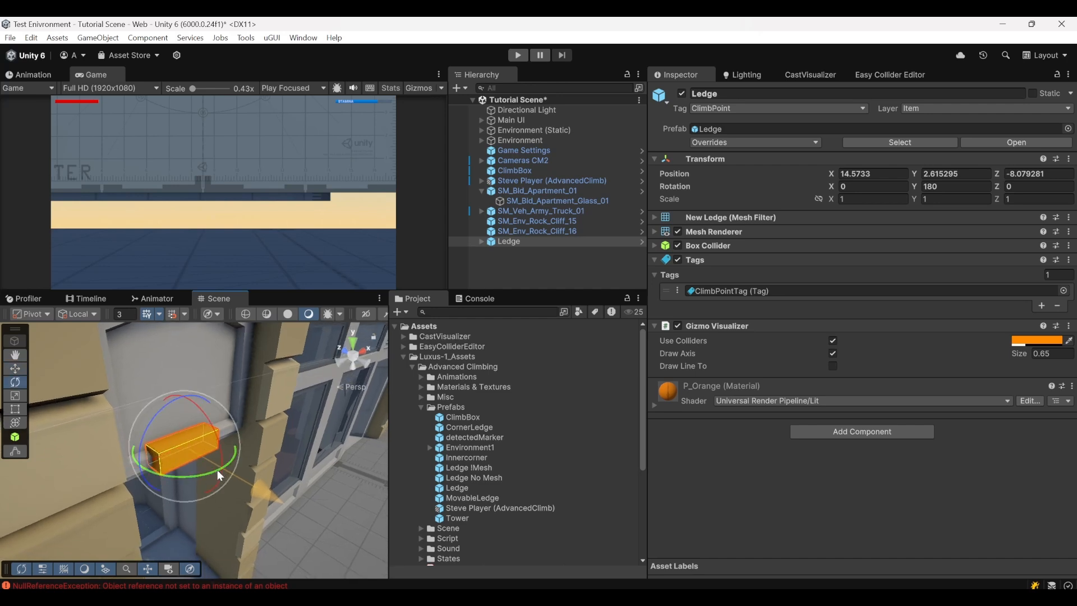
pyautogui.moveTo(217, 470); pyautogui.dragTo(1041, 462)
pyautogui.moveTo(154, 471); pyautogui.dragTo(243, 484)
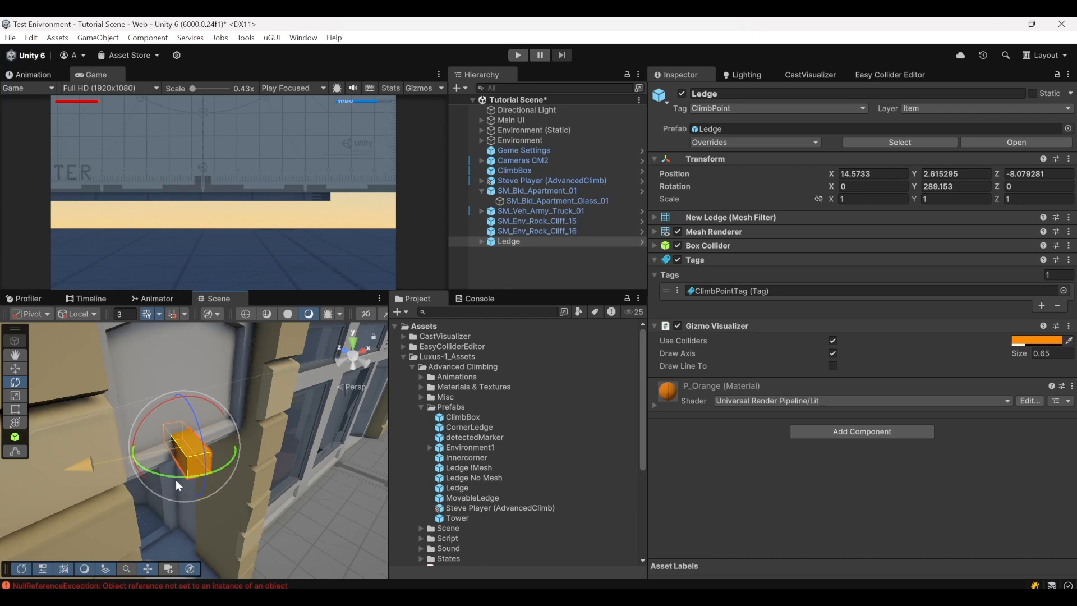
pyautogui.keyDown('ctrl'); pyautogui.moveTo(160, 474); pyautogui.dragTo(328, 488); pyautogui.keyUp('ctrl')
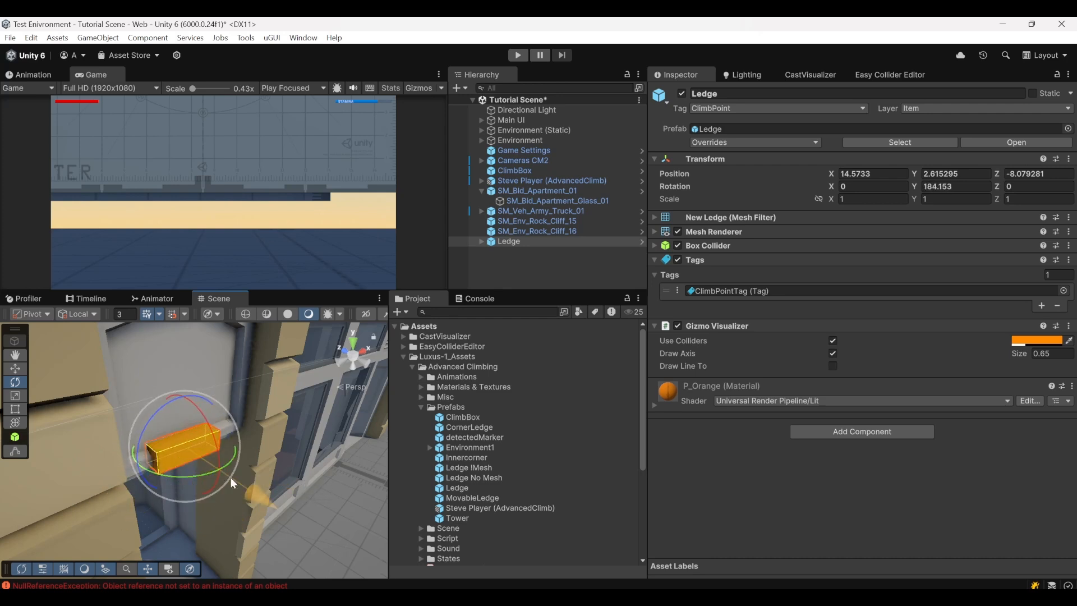
pyautogui.press('w')
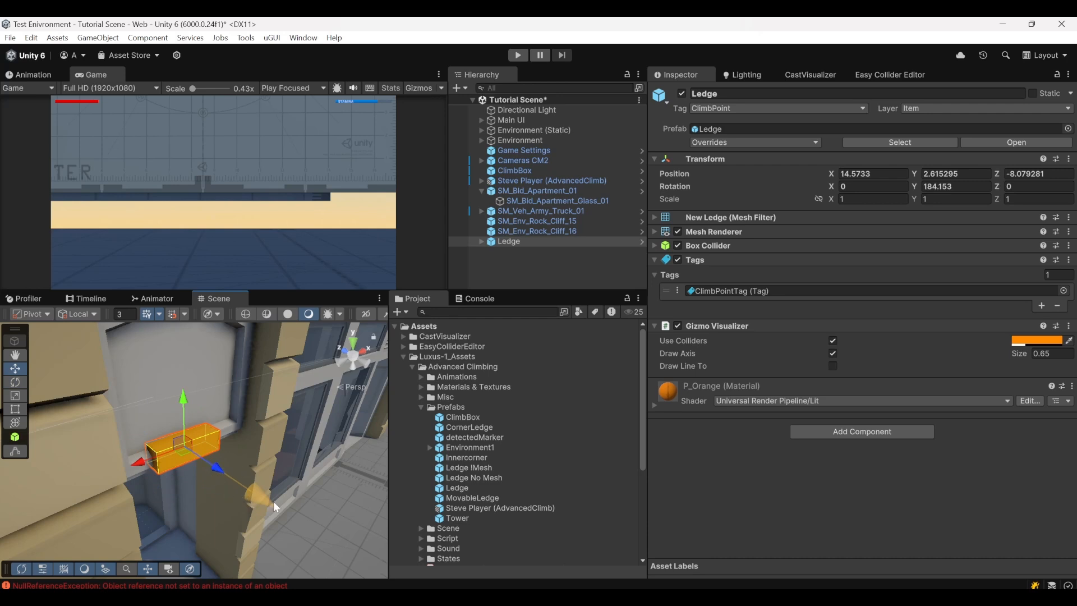
# Step: Move the ledge away from the building along its forward axis to about Z -10.48
pyautogui.moveTo(186, 466)
pyautogui.keyDown('alt'); pyautogui.mouseDown()
pyautogui.moveTo(174, 472)
pyautogui.moveTo(199, 477)
pyautogui.moveTo(193, 483)
pyautogui.moveTo(189, 469)
pyautogui.mouseUp(); pyautogui.keyUp('alt')
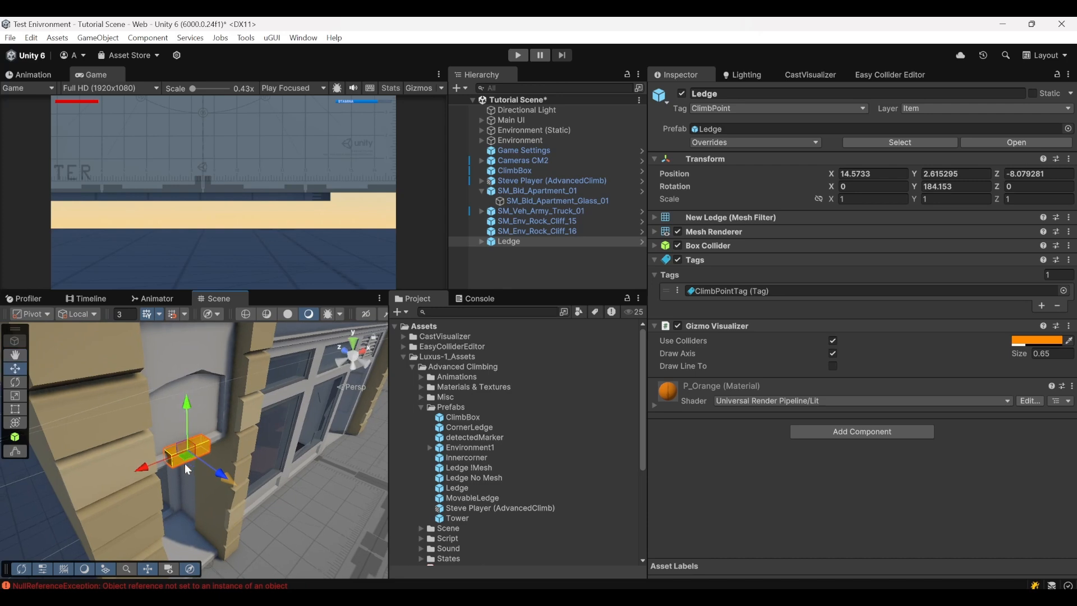
pyautogui.keyDown('alt'); pyautogui.moveTo(187, 470); pyautogui.dragTo(186, 481); pyautogui.keyUp('alt')
pyautogui.moveTo(185, 480); pyautogui.dragTo(197, 474, button='right')
pyautogui.press('s')
pyautogui.moveTo(223, 472); pyautogui.dragTo(297, 534)
pyautogui.moveTo(200, 467); pyautogui.dragTo(298, 476, button='right')
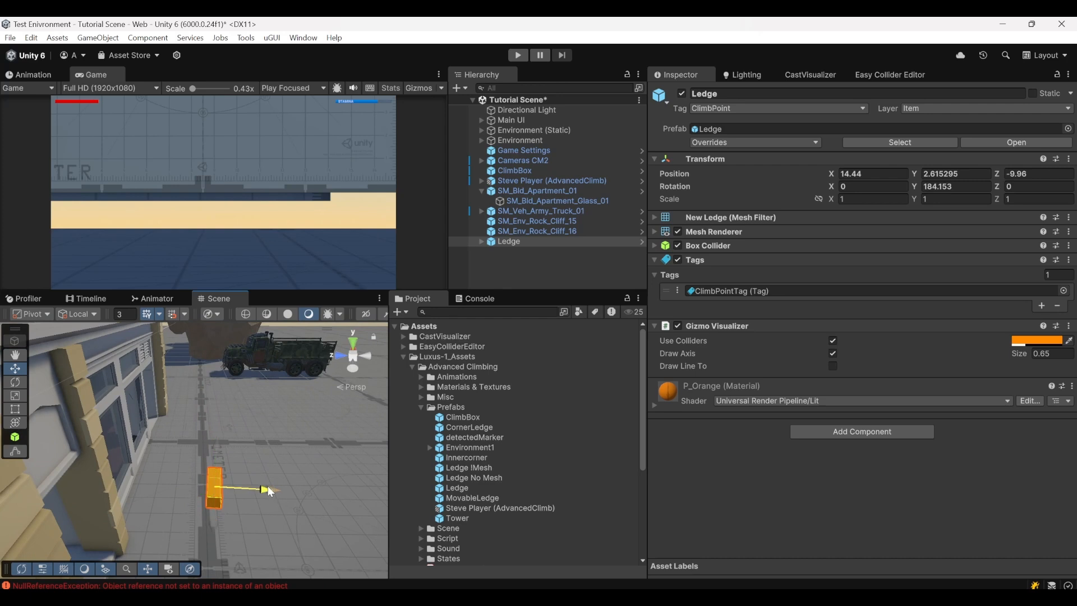
pyautogui.moveTo(268, 486); pyautogui.dragTo(279, 496)
pyautogui.moveTo(282, 501); pyautogui.dragTo(133, 476, button='middle')
pyautogui.moveTo(133, 476); pyautogui.dragTo(161, 509)
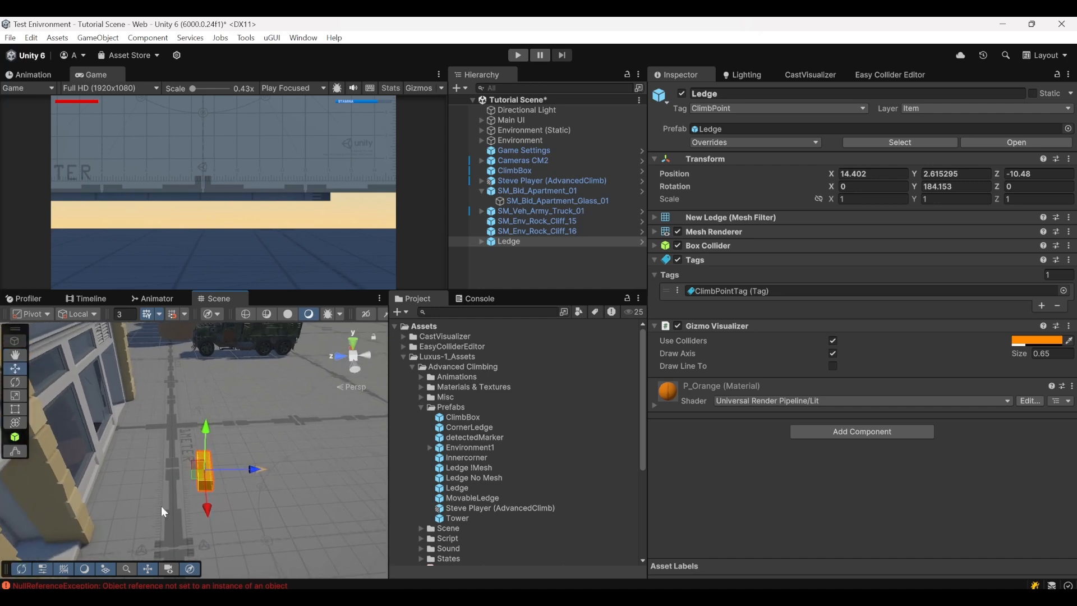
# Step: Duplicate the ledge, turn the copy 180 degrees about Y, and set it back to back with the original at about Z -10.33
pyautogui.hotkey('ctrl', 'd')
pyautogui.moveTo(247, 471); pyautogui.dragTo(974, 475)
pyautogui.press('e')
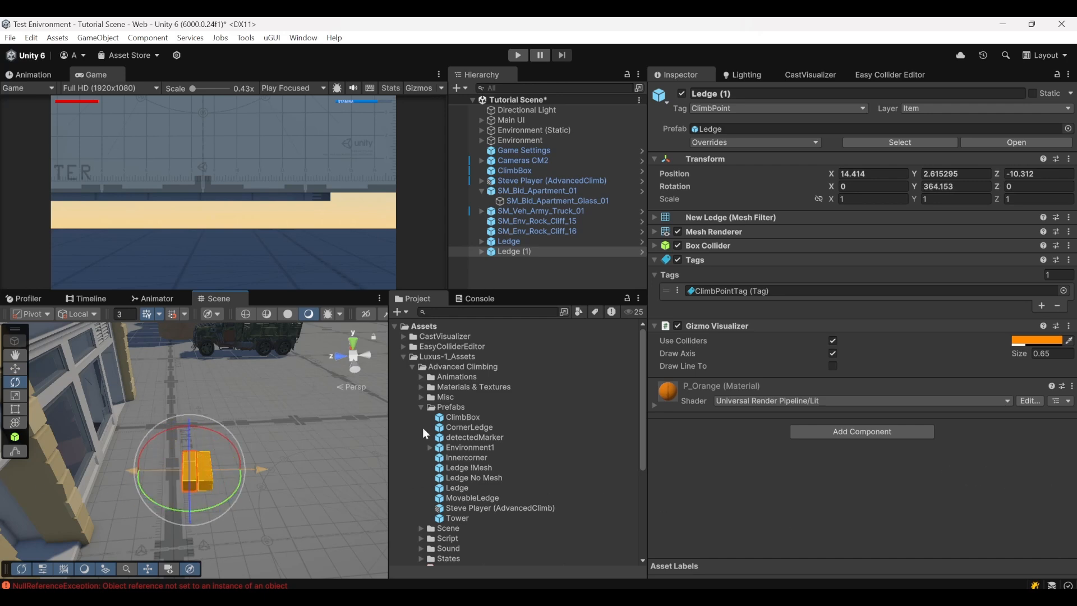
pyautogui.moveTo(268, 443); pyautogui.dragTo(263, 478, button='right')
pyautogui.press('w')
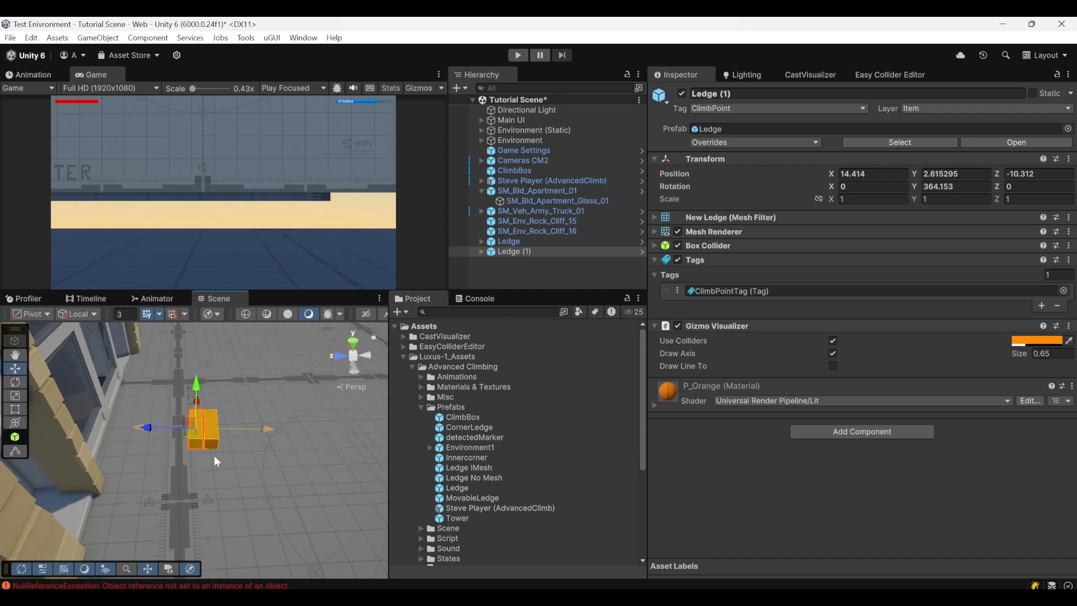
pyautogui.moveTo(154, 428); pyautogui.dragTo(155, 430)
pyautogui.moveTo(247, 434)
pyautogui.mouseDown(button='right')
pyautogui.moveTo(239, 422)
pyautogui.moveTo(239, 436)
pyautogui.mouseUp(button='right')
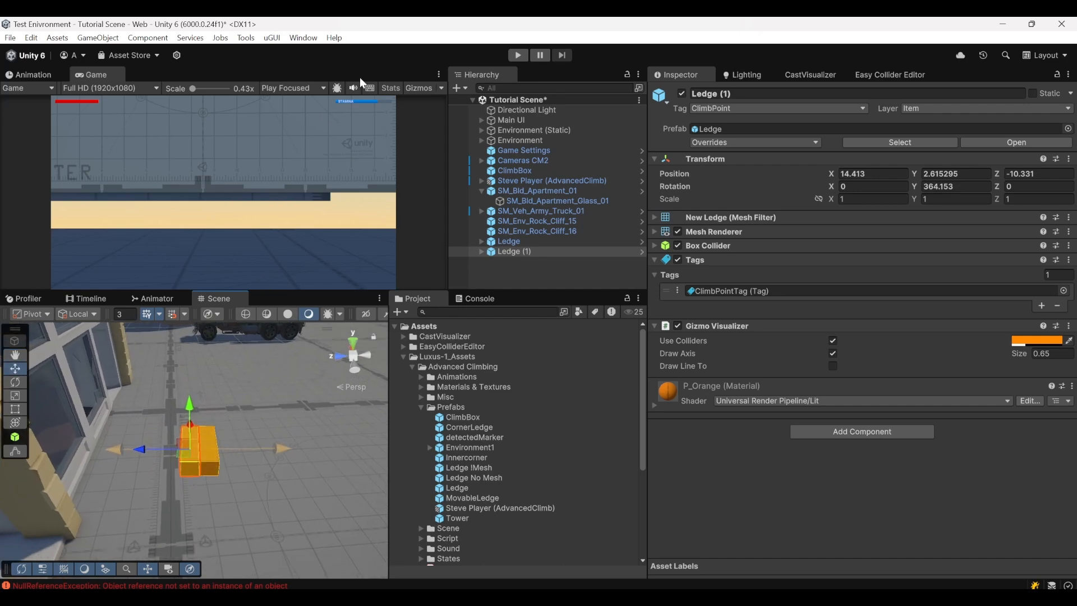
# Step: Play-test the scene by making the character jump to and hang from both sides of the paired ledges, dropping off each time
pyautogui.click(522, 54)
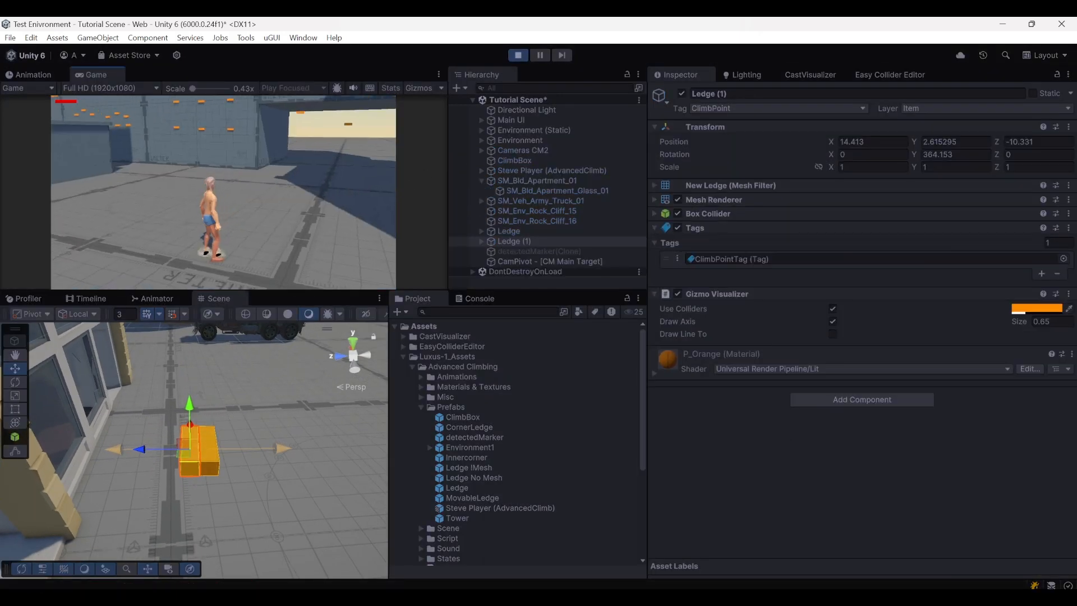
pyautogui.press('w')
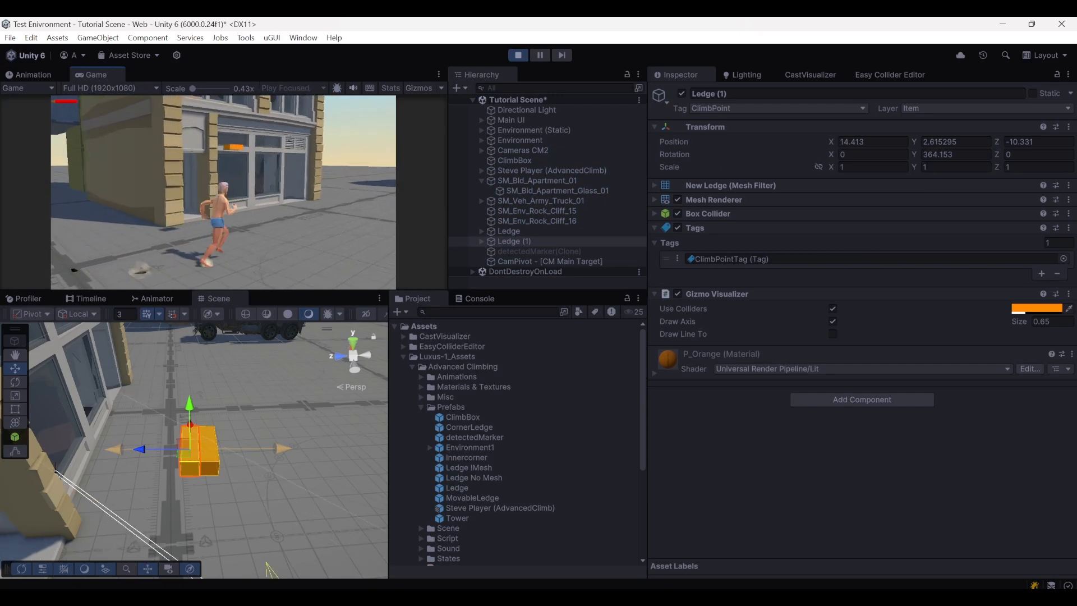
pyautogui.press('space')
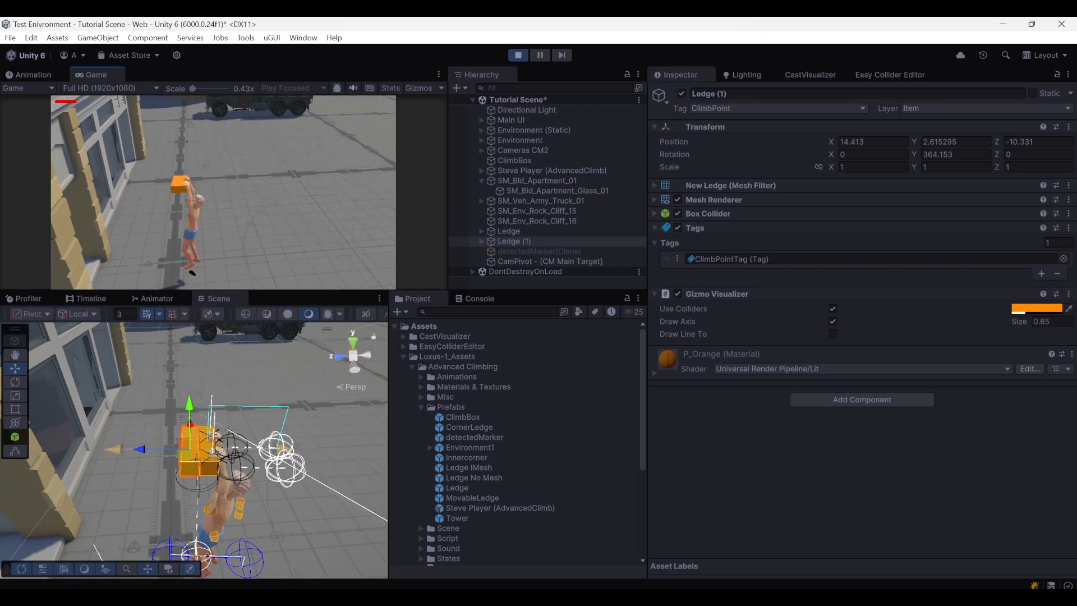
pyautogui.press('s')
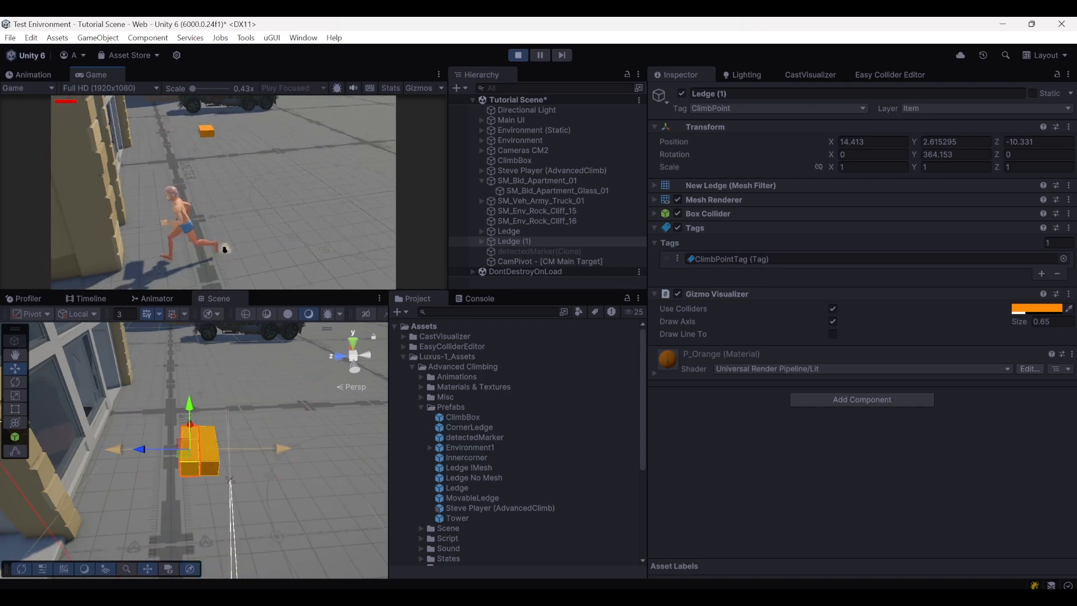
pyautogui.press('w')
pyautogui.press('space')
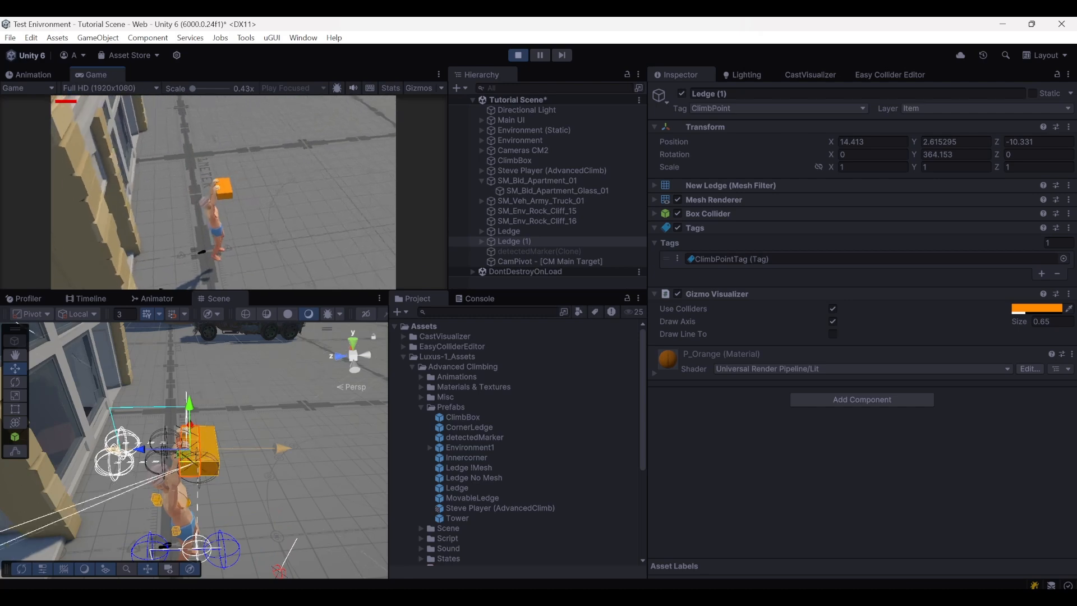
pyautogui.press('s')
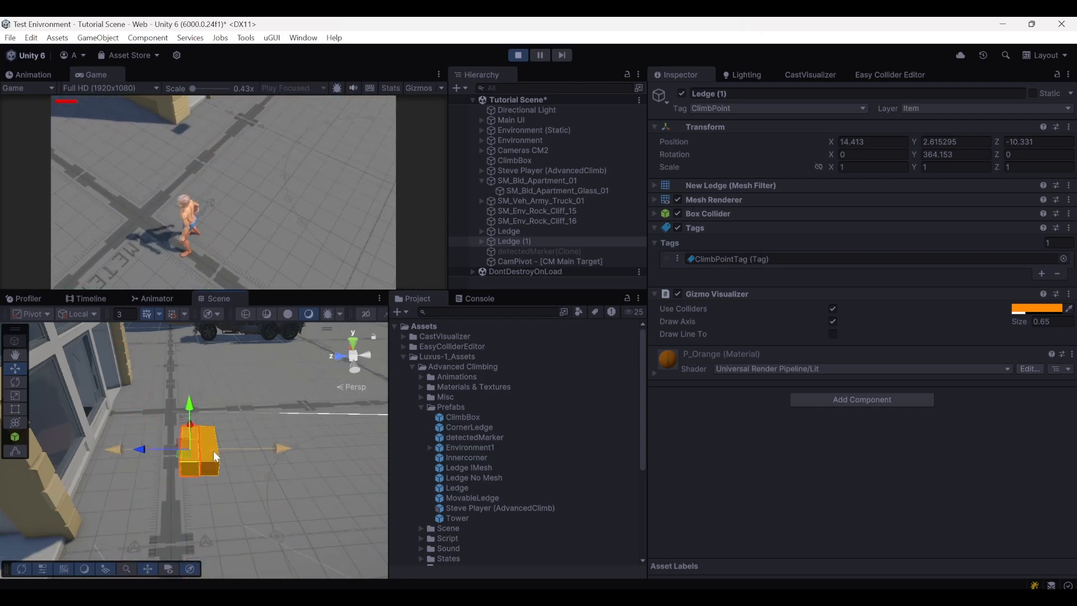
# Step: Stop the play test and delete both test ledges from the scene
pyautogui.click(187, 456)
pyautogui.keyDown('shift'); pyautogui.click(186, 457); pyautogui.keyUp('shift')
pyautogui.click(517, 55)
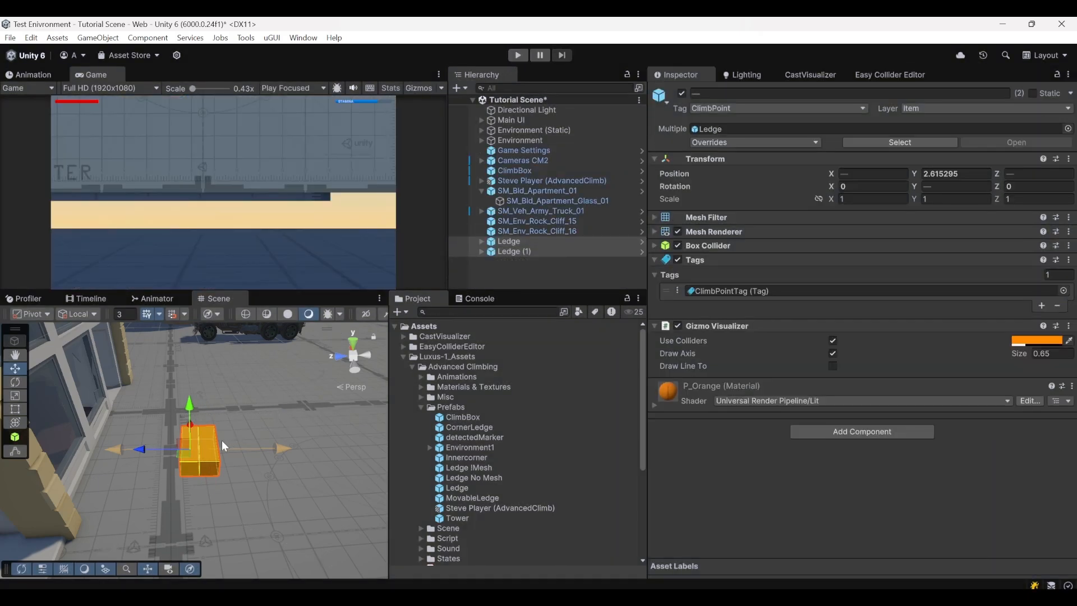
pyautogui.moveTo(269, 422); pyautogui.dragTo(90, 230, button='right')
pyautogui.press('Delete')
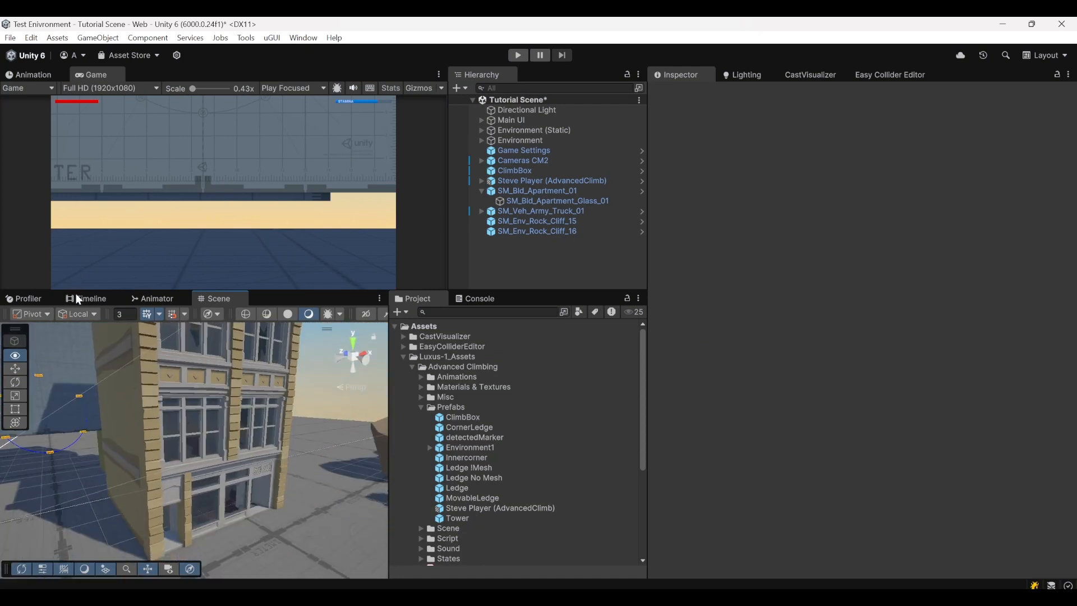
# Step: Create a YAPP PrefabPainter object with its default name and assign SM_Bld_Apartment_01 as its container
pyautogui.rightClick(505, 258)
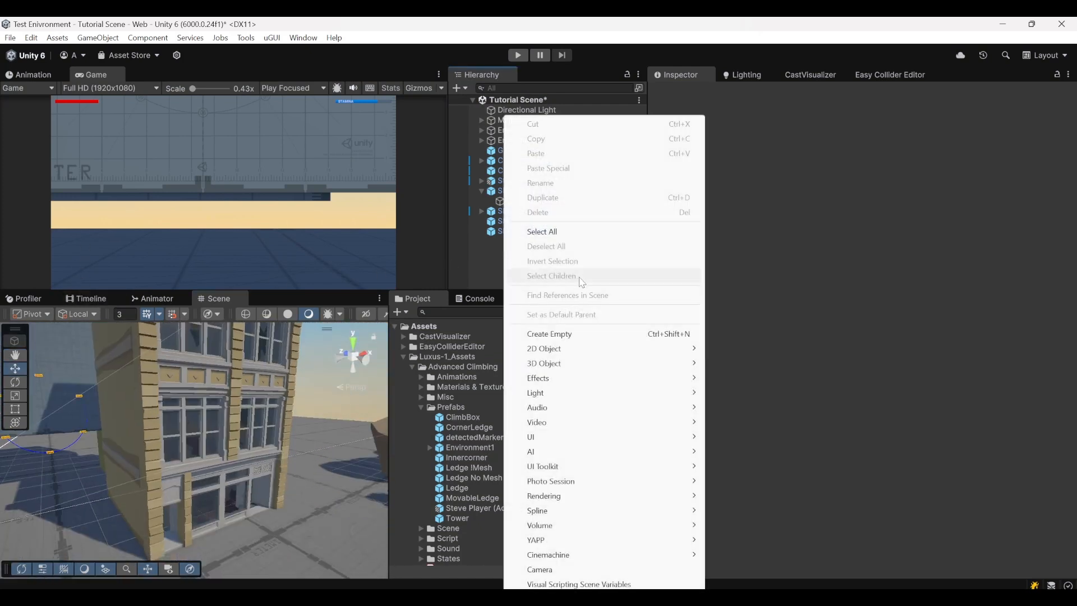
pyautogui.moveTo(568, 541)
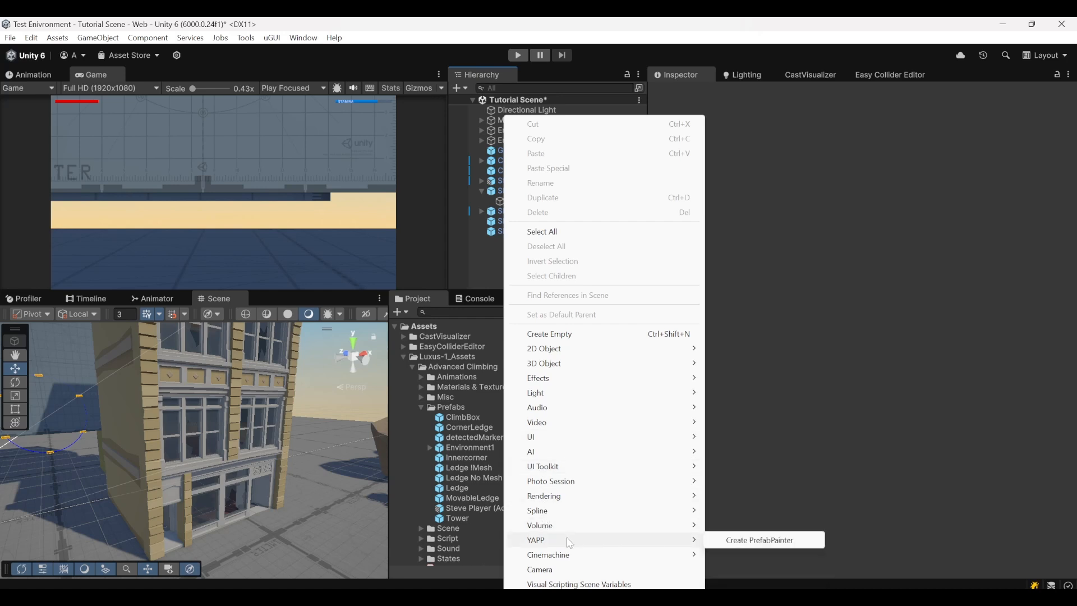
pyautogui.click(755, 540)
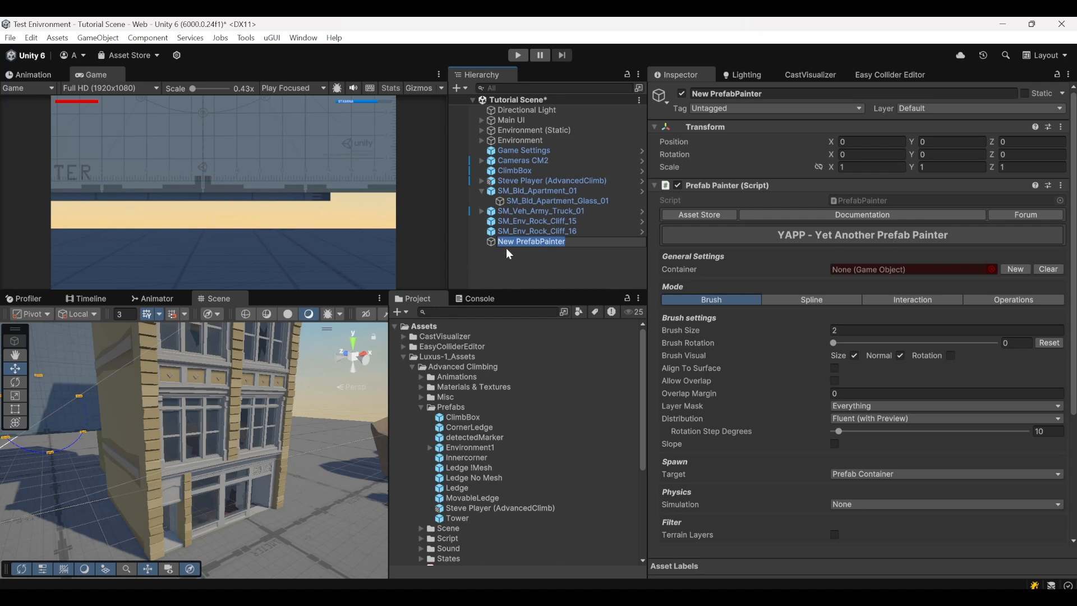
pyautogui.press('Return')
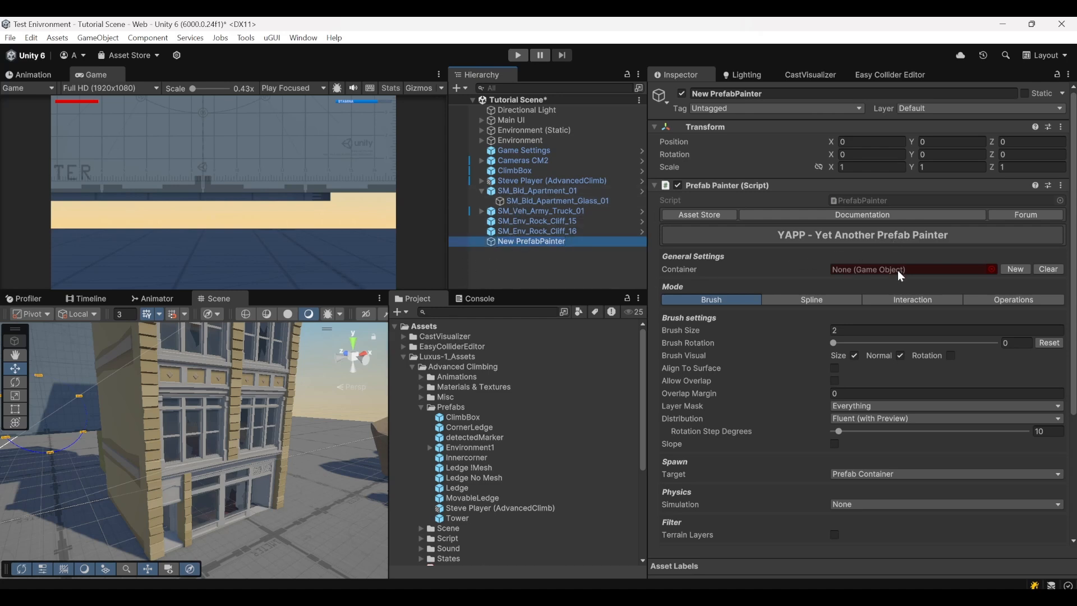
pyautogui.moveTo(518, 191); pyautogui.dragTo(895, 269)
# Step: Add the Ledge prefab to the painter's prefab list and turn off its random rotation
pyautogui.scroll(-5, 886, 264)
pyautogui.scroll(3, 851, 323)
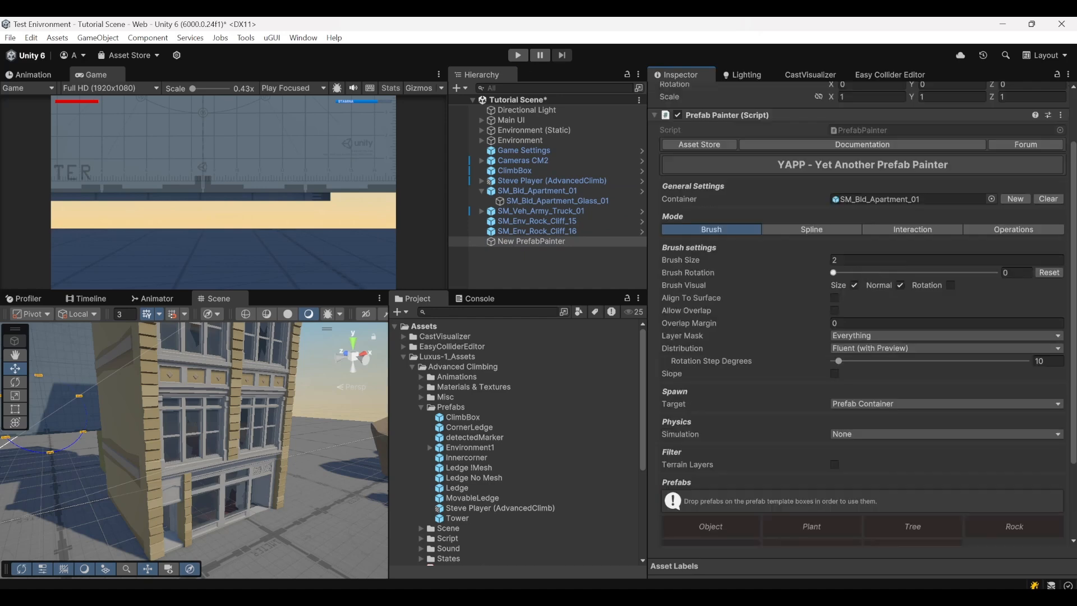
pyautogui.scroll(-3, 877, 458)
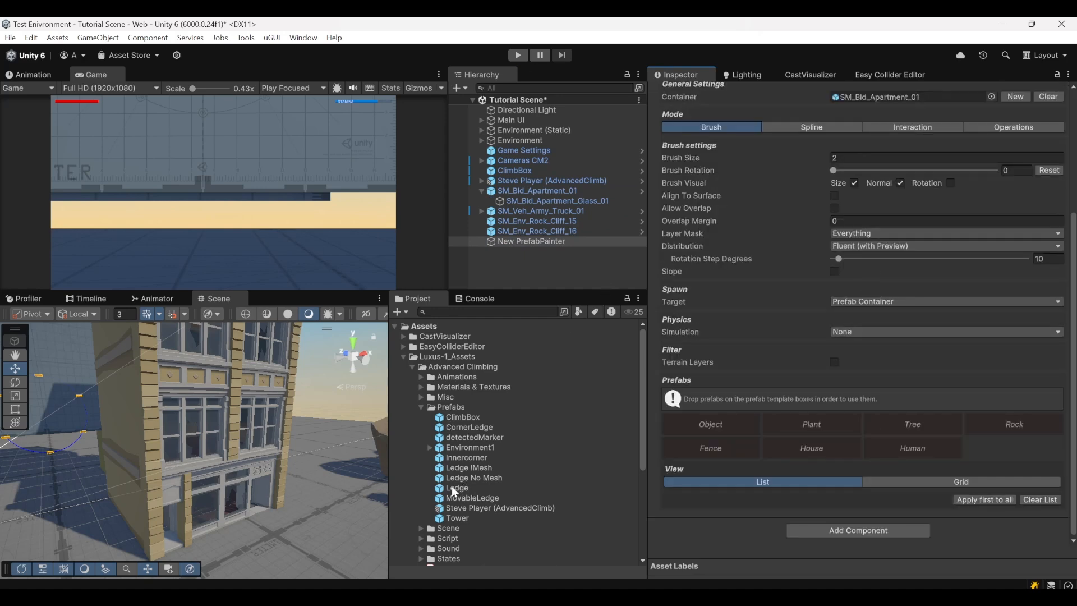
pyautogui.moveTo(456, 488); pyautogui.dragTo(834, 435)
pyautogui.scroll(-4, 795, 460)
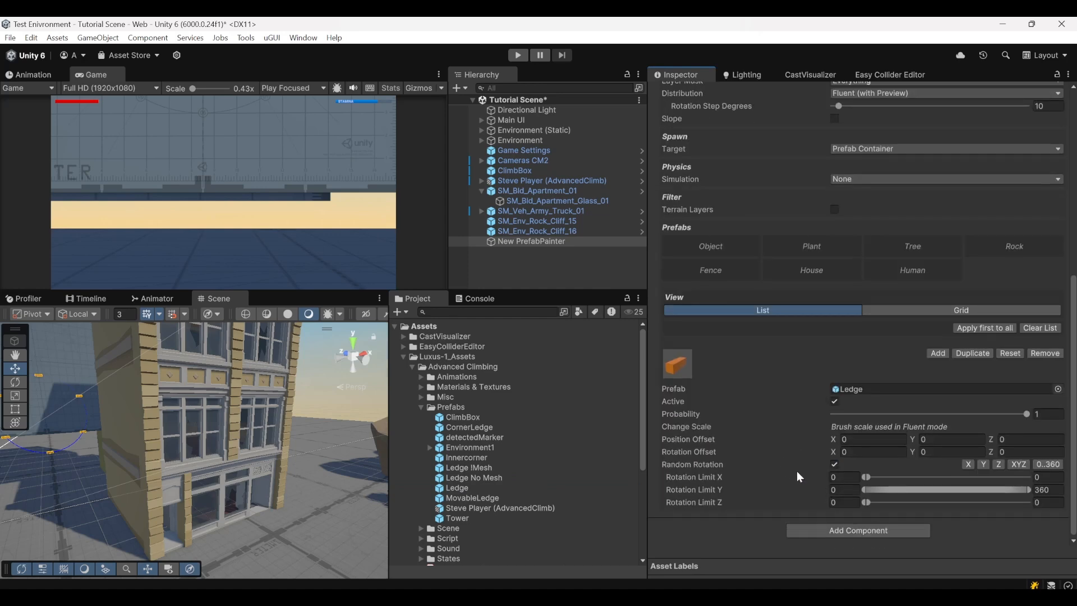
pyautogui.click(836, 464)
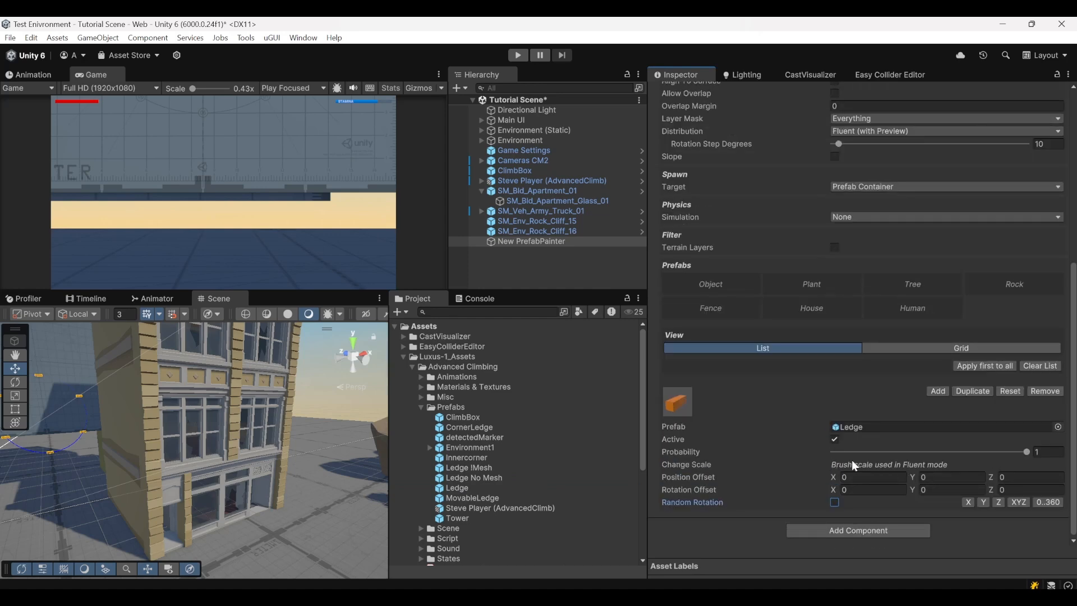
# Step: Set the prefab painter's brush distribution to Center
pyautogui.scroll(4, 874, 255)
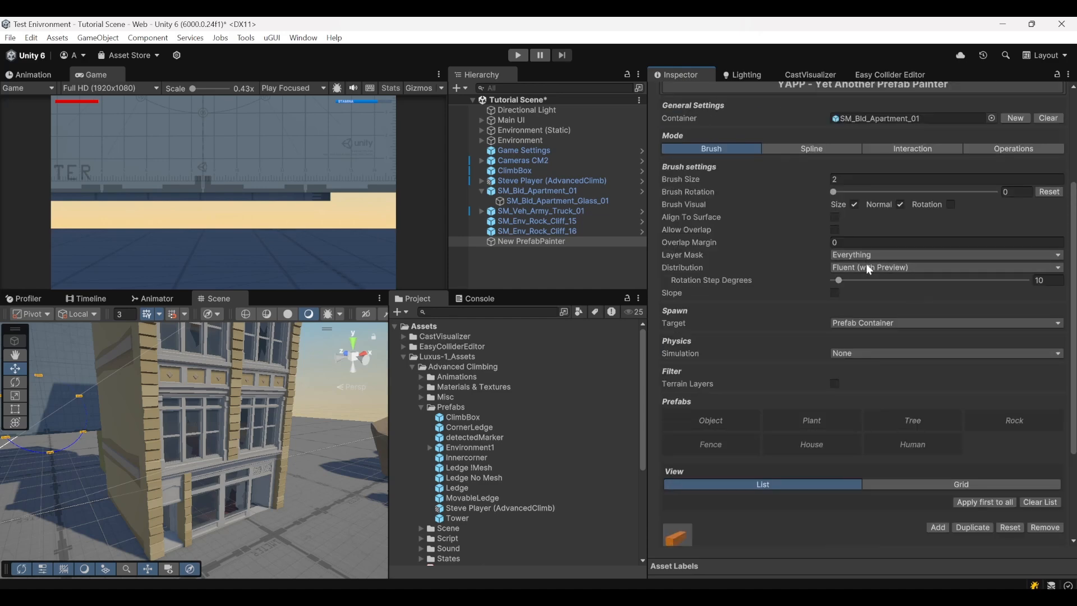
pyautogui.click(868, 267)
pyautogui.click(875, 295)
pyautogui.scroll(-4, 861, 329)
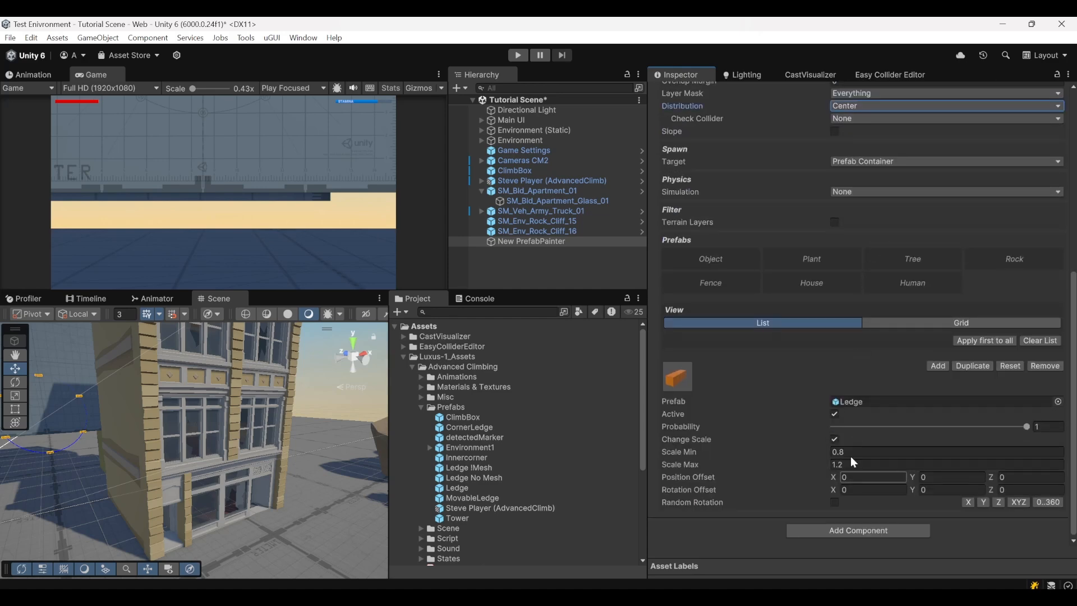
pyautogui.scroll(4, 814, 452)
pyautogui.scroll(3, 808, 368)
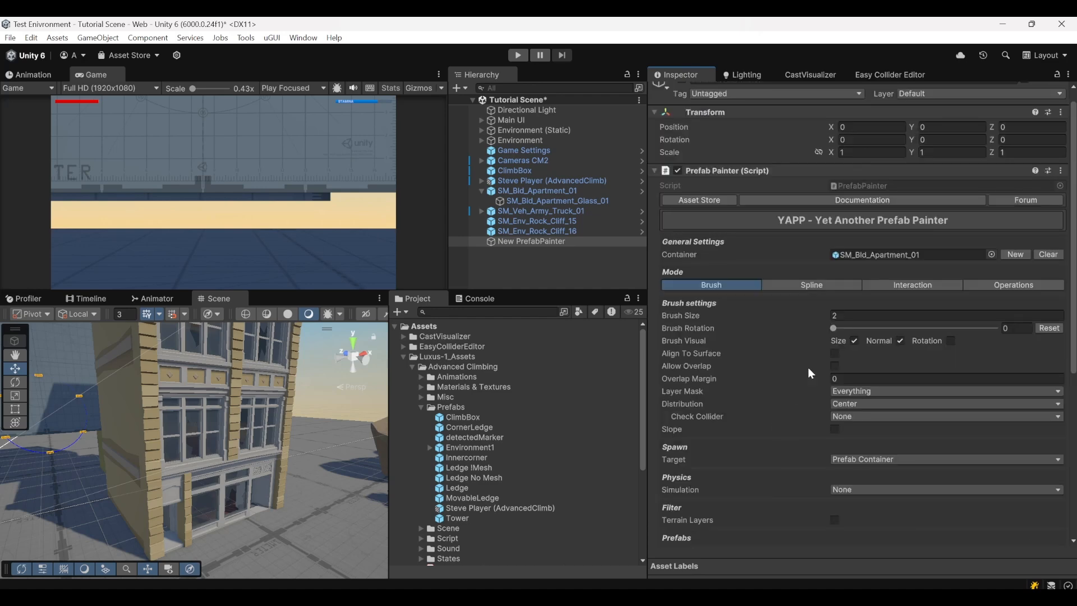
pyautogui.scroll(-2, 832, 361)
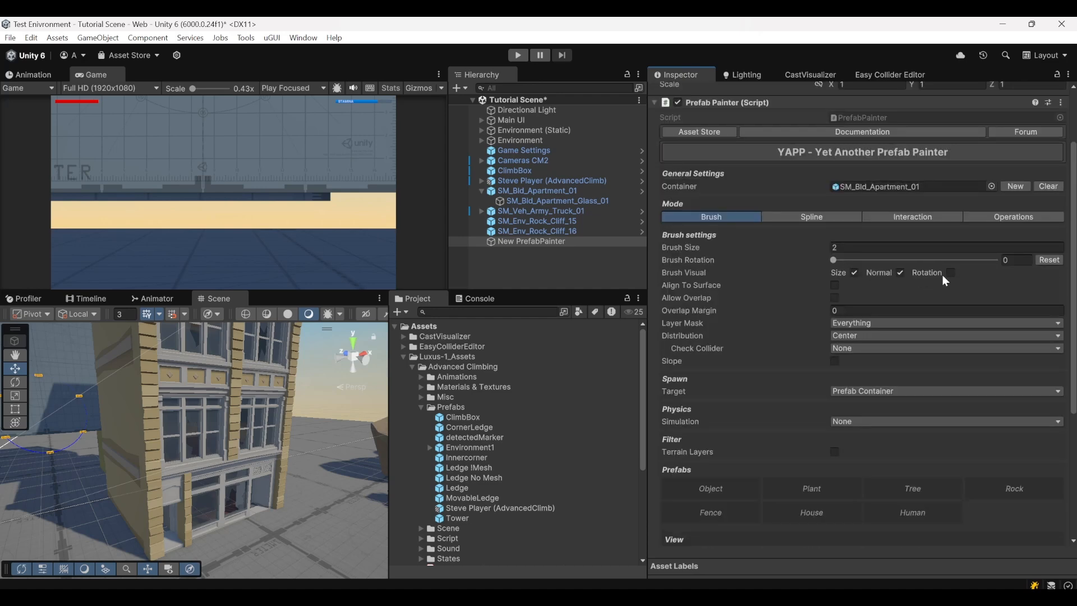
# Step: Show the brush's rotation visual but not its size, enable surface alignment with slerp value 0, and check colliders against the container
pyautogui.click(854, 273)
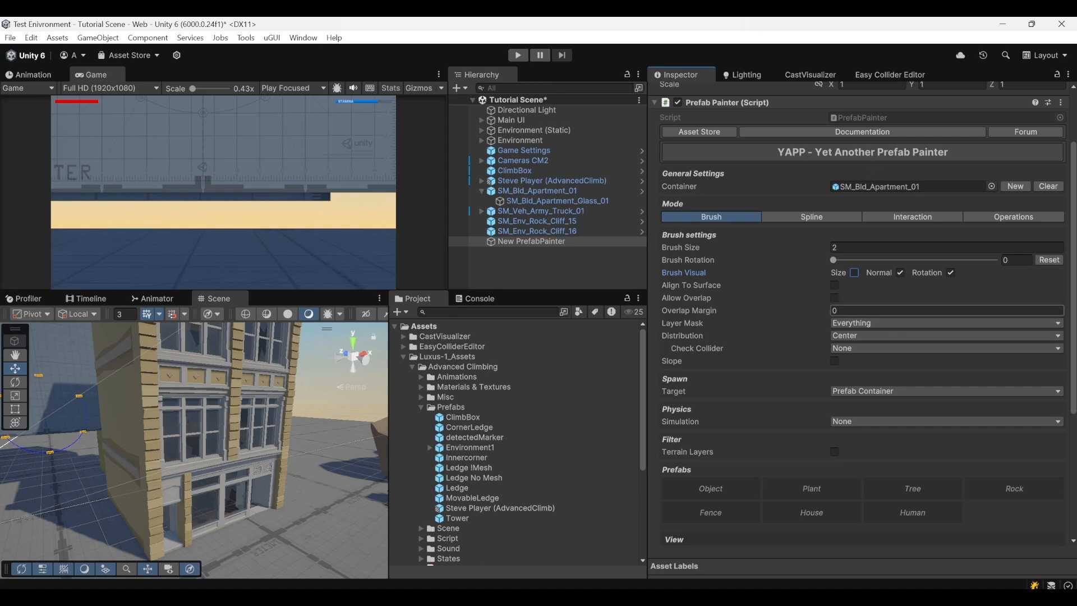
pyautogui.click(835, 285)
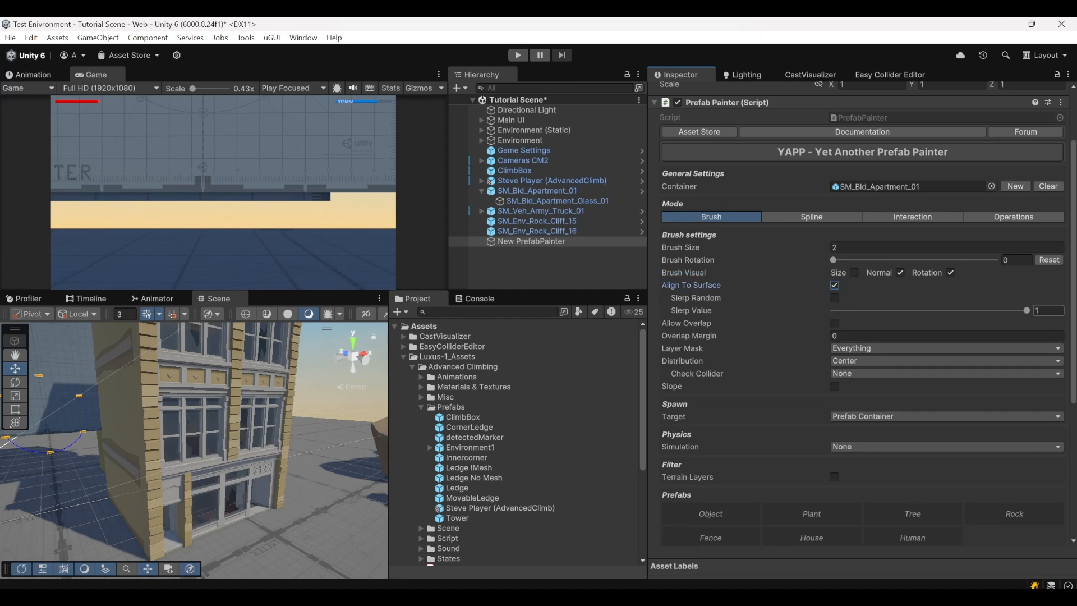
pyautogui.moveTo(1026, 311); pyautogui.dragTo(772, 316)
pyautogui.click(873, 373)
pyautogui.click(853, 406)
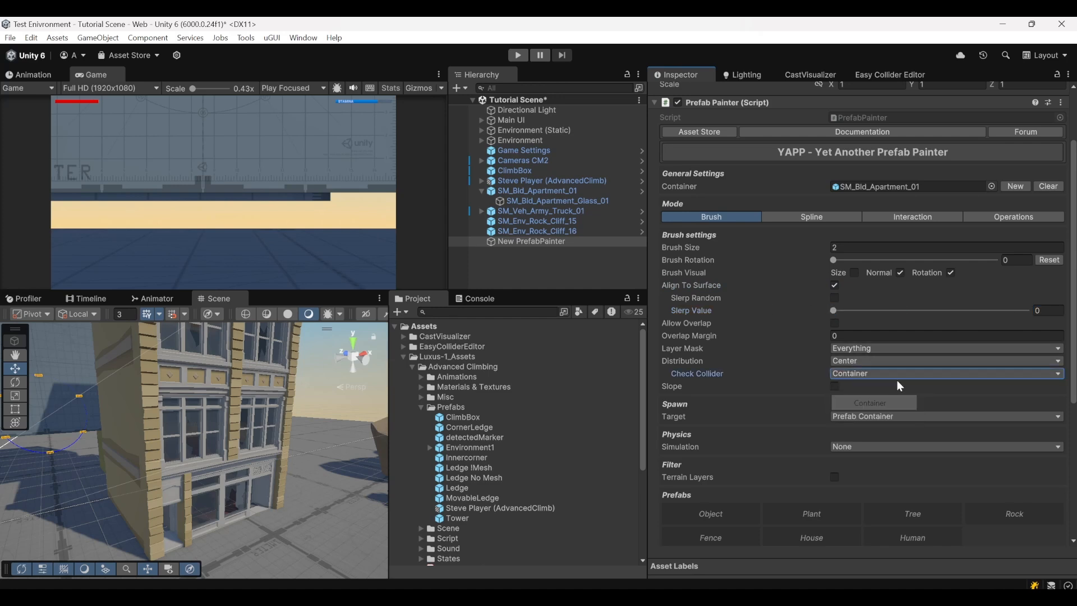
# Step: Paint one test ledge on the panel above the apartment's doorway and delete it
pyautogui.moveTo(314, 420)
pyautogui.mouseDown(button='right')
pyautogui.moveTo(238, 455)
pyautogui.moveTo(269, 493)
pyautogui.mouseUp(button='right')
pyautogui.press('w')
pyautogui.keyDown('shift'); pyautogui.click(272, 464); pyautogui.keyUp('shift')
pyautogui.press('d')
pyautogui.doubleClick(517, 211)
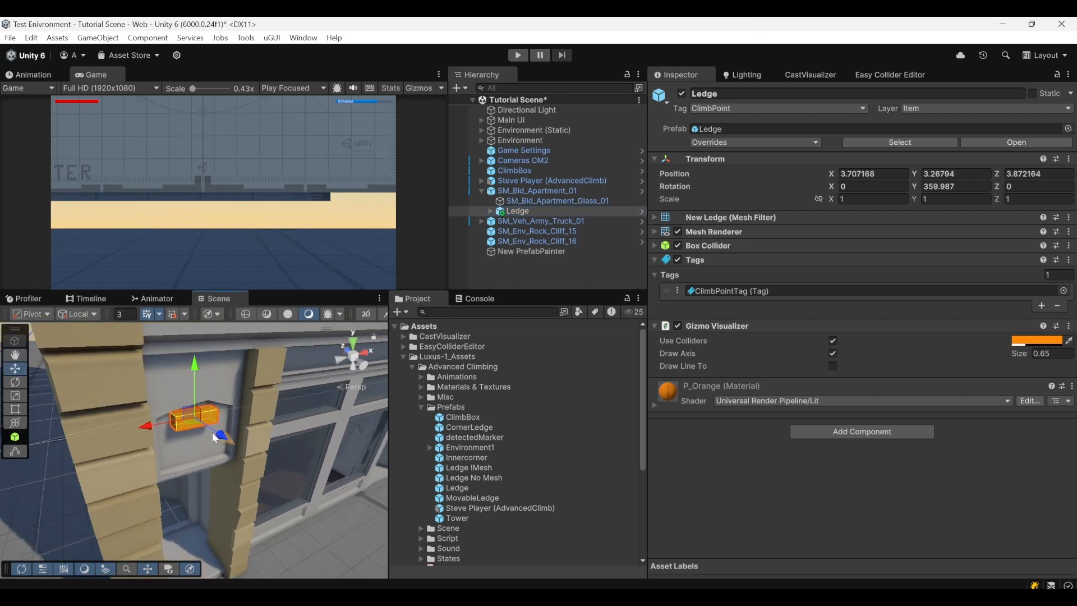
pyautogui.press('Delete')
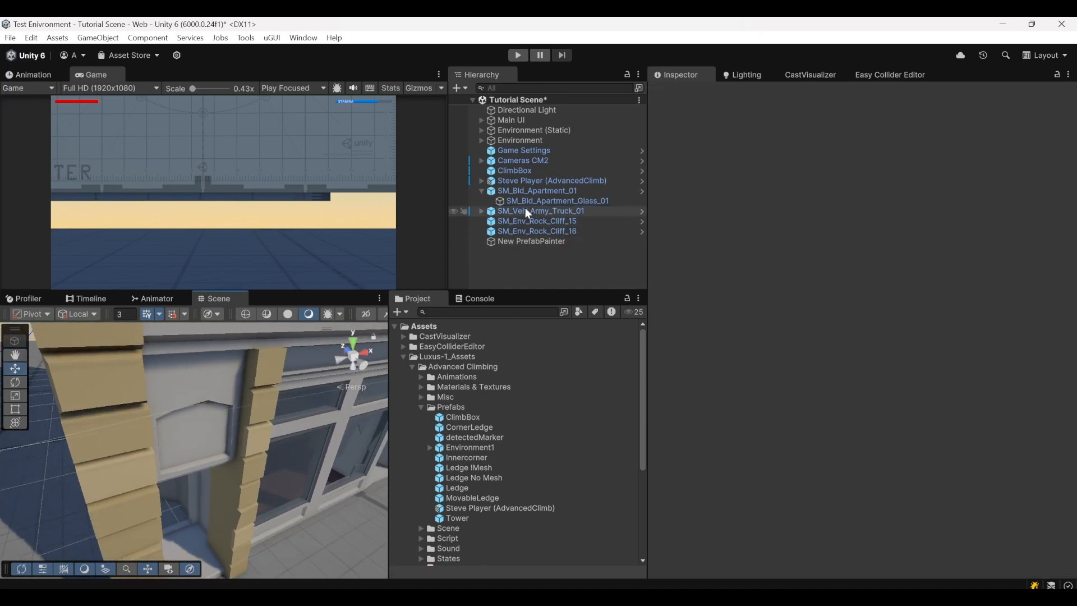
# Step: Set the painter's brush size to 1.3 and paint five ledges from above the doorway along the lower cornice to the middle pillar
pyautogui.click(521, 241)
pyautogui.keyDown('alt'); pyautogui.moveTo(228, 418); pyautogui.dragTo(163, 422); pyautogui.keyUp('alt')
pyautogui.scroll(-5, 176, 423)
pyautogui.scroll(-3, 885, 396)
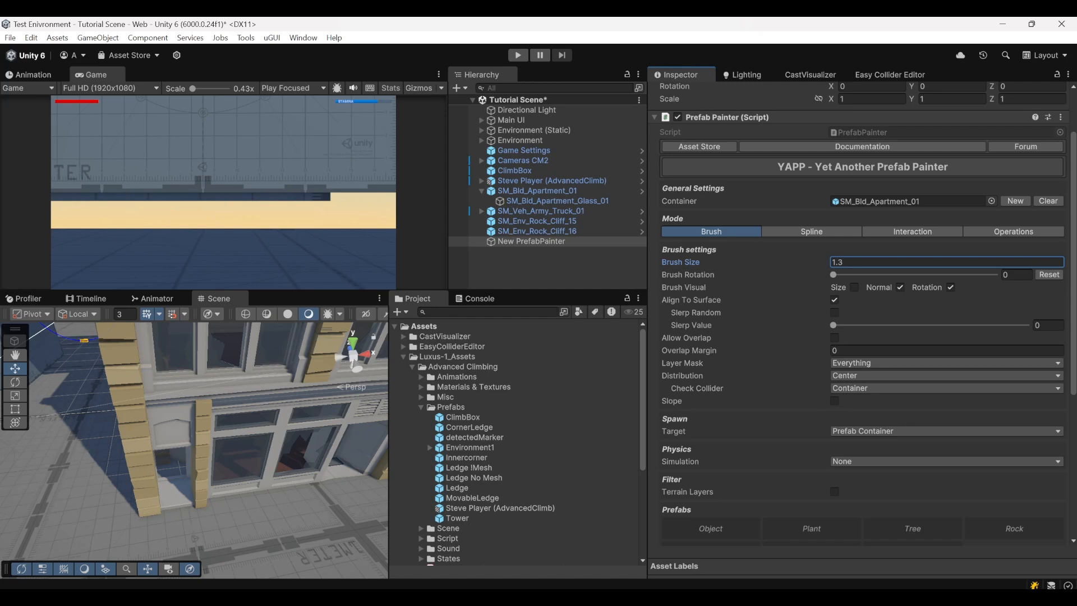
pyautogui.scroll(-3, 314, 394)
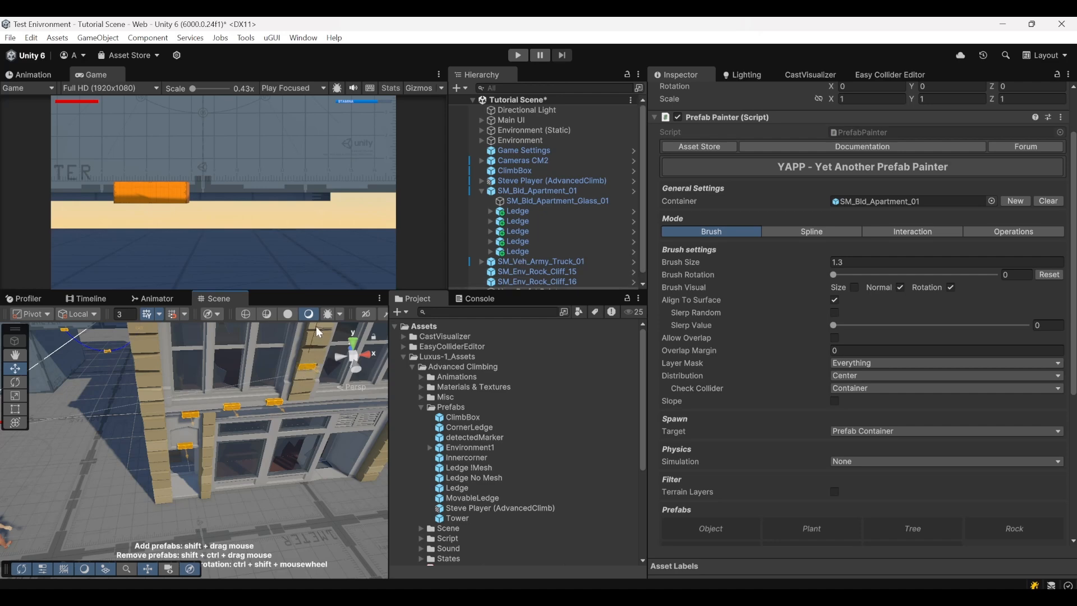
# Step: Paint ledges up the middle pillar and across the sill of the upper window beside it
pyautogui.moveTo(316, 325); pyautogui.dragTo(206, 441, button='right')
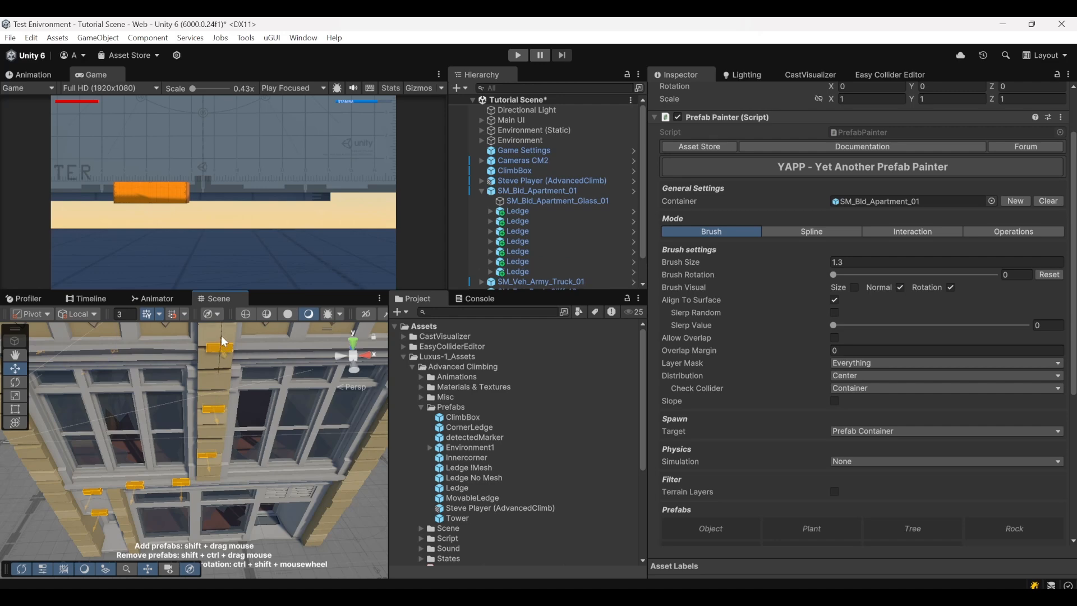
pyautogui.moveTo(211, 368); pyautogui.dragTo(199, 401, button='right')
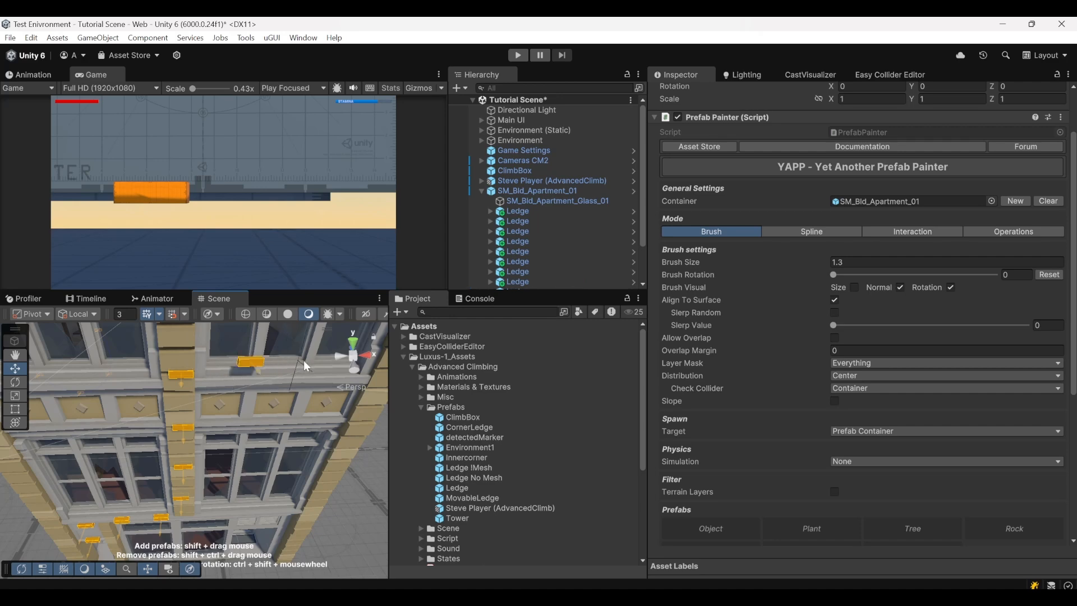
pyautogui.moveTo(296, 383); pyautogui.dragTo(306, 356, button='right')
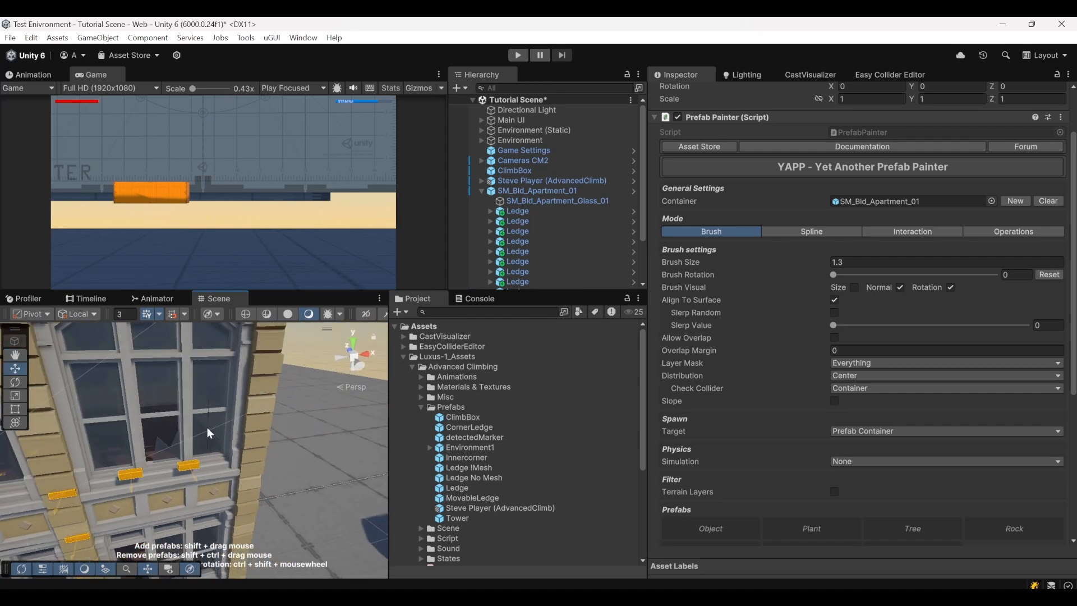
# Step: Paint ledges up the outer side of the top-floor window and two more on the roof cornice
pyautogui.moveTo(185, 351); pyautogui.dragTo(194, 423, button='right')
pyautogui.moveTo(215, 362); pyautogui.dragTo(211, 331, button='right')
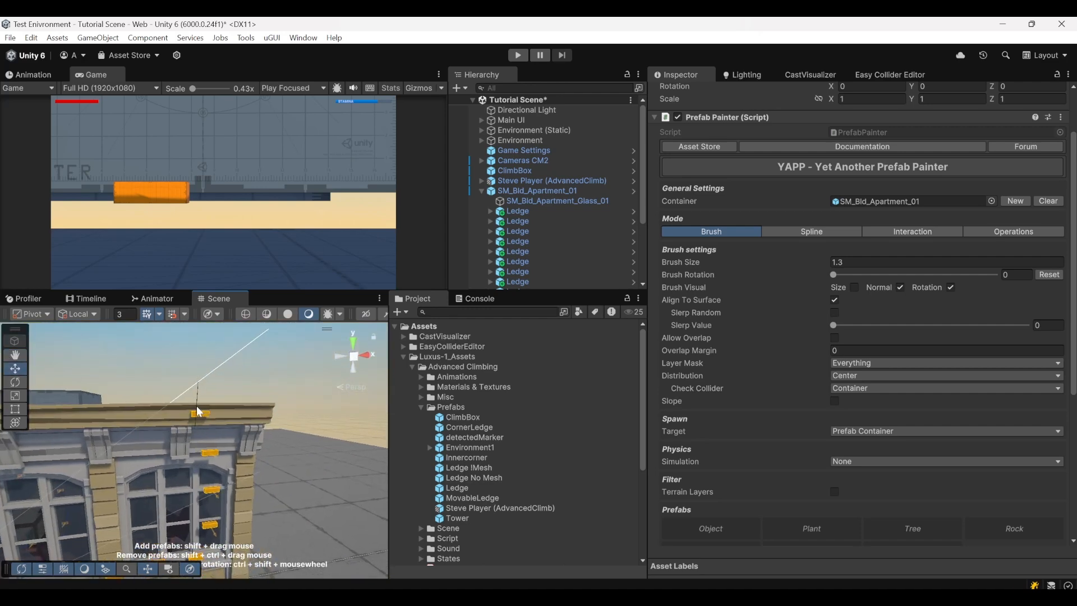
pyautogui.moveTo(199, 412); pyautogui.dragTo(223, 436, button='right')
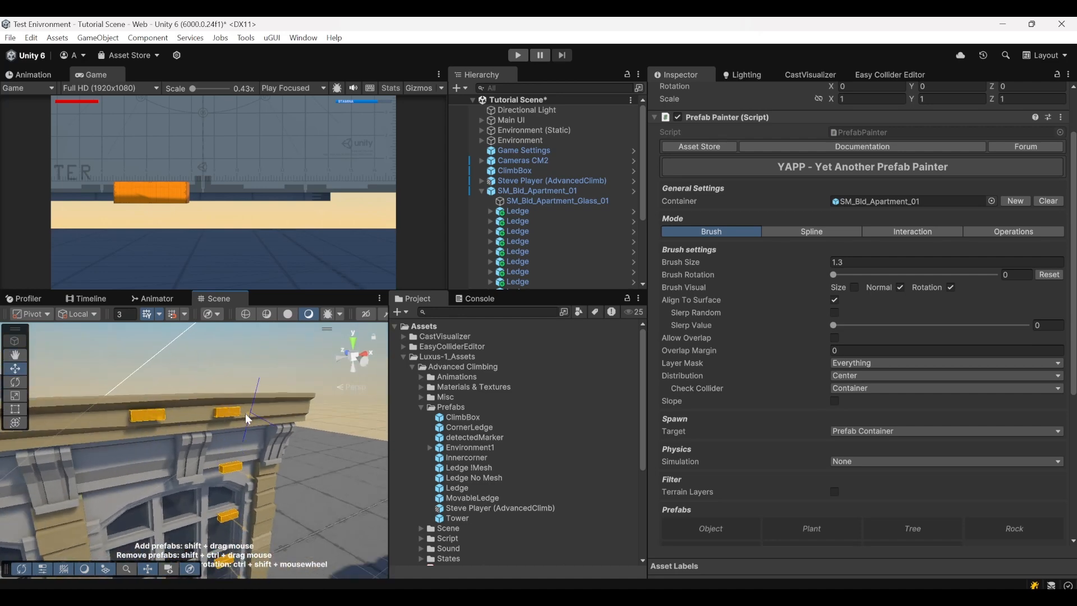
# Step: Adjust the two roof cornice ledges against the roof edge and shift the ledge just below them to Z 4.093
pyautogui.click(505, 191)
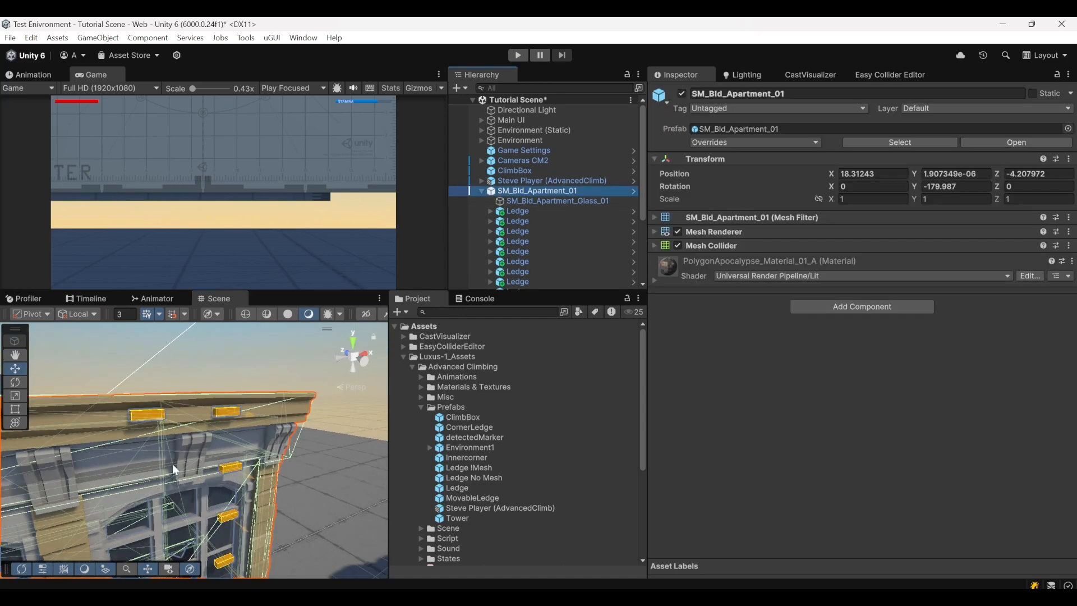
pyautogui.moveTo(173, 464); pyautogui.dragTo(266, 476, button='right')
pyautogui.click(265, 476)
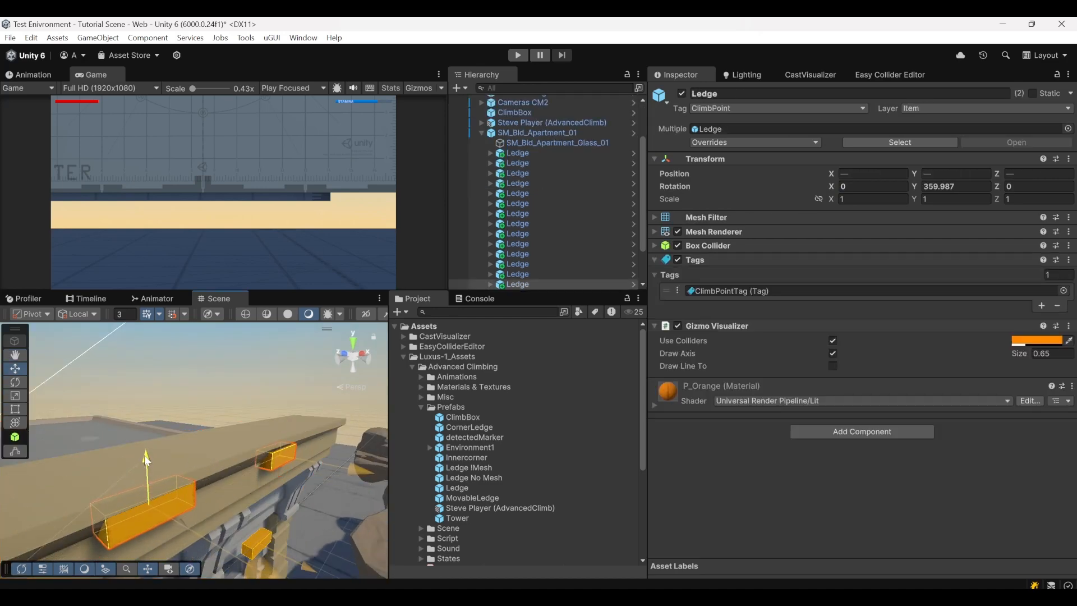
pyautogui.moveTo(150, 445); pyautogui.dragTo(223, 392, button='right')
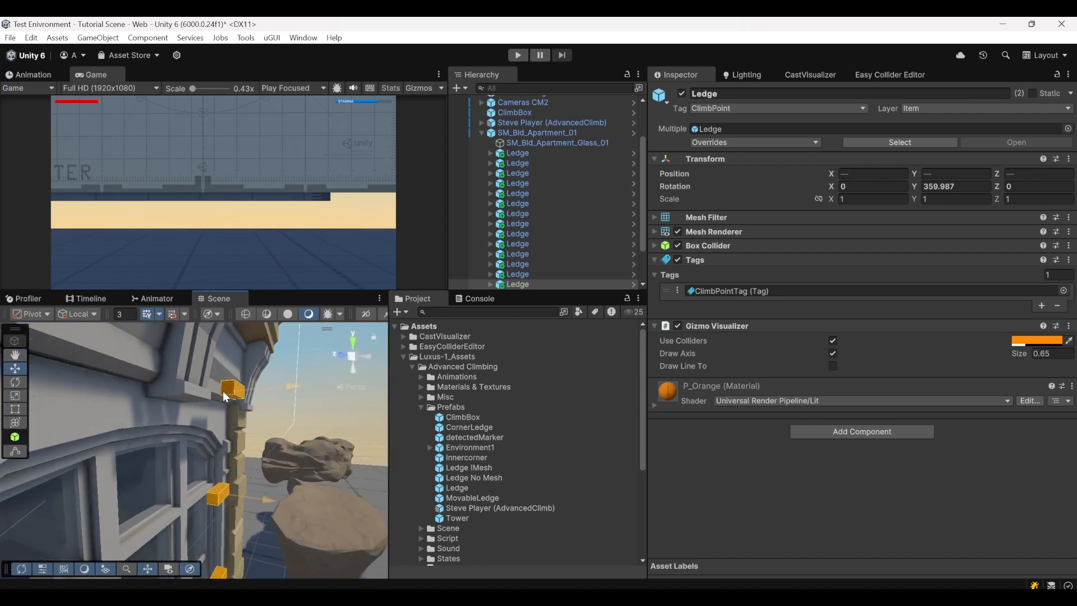
pyautogui.moveTo(255, 392); pyautogui.dragTo(244, 392)
pyautogui.moveTo(244, 392); pyautogui.dragTo(135, 458, button='right')
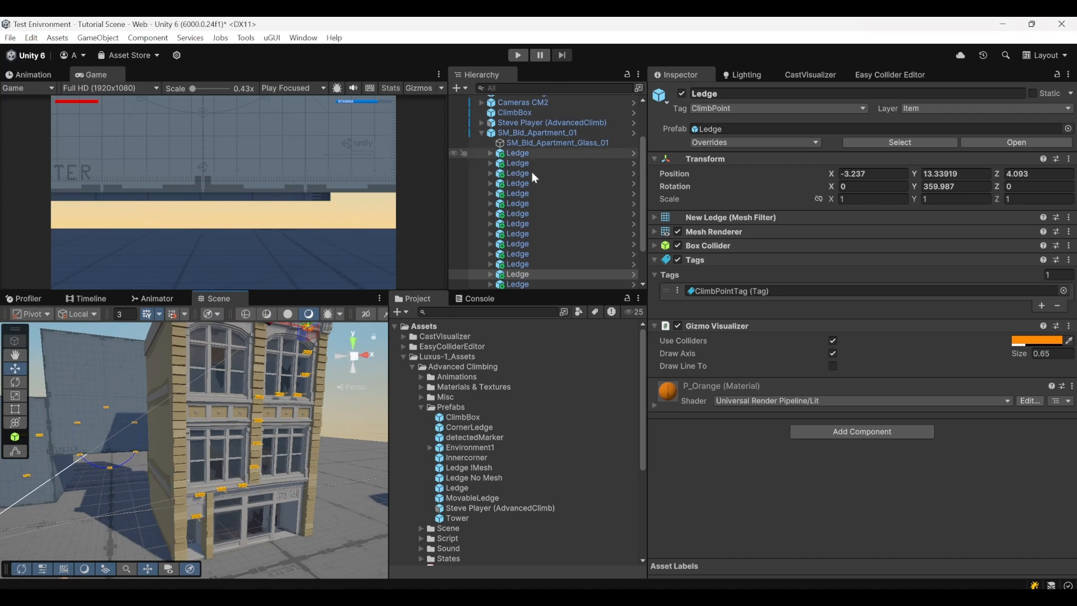
# Step: Select all the painted ledges under the apartment building and disable their Mesh Renderer
pyautogui.click(526, 155)
pyautogui.scroll(-2, 531, 176)
pyautogui.keyDown('shift'); pyautogui.click(531, 242); pyautogui.keyUp('shift')
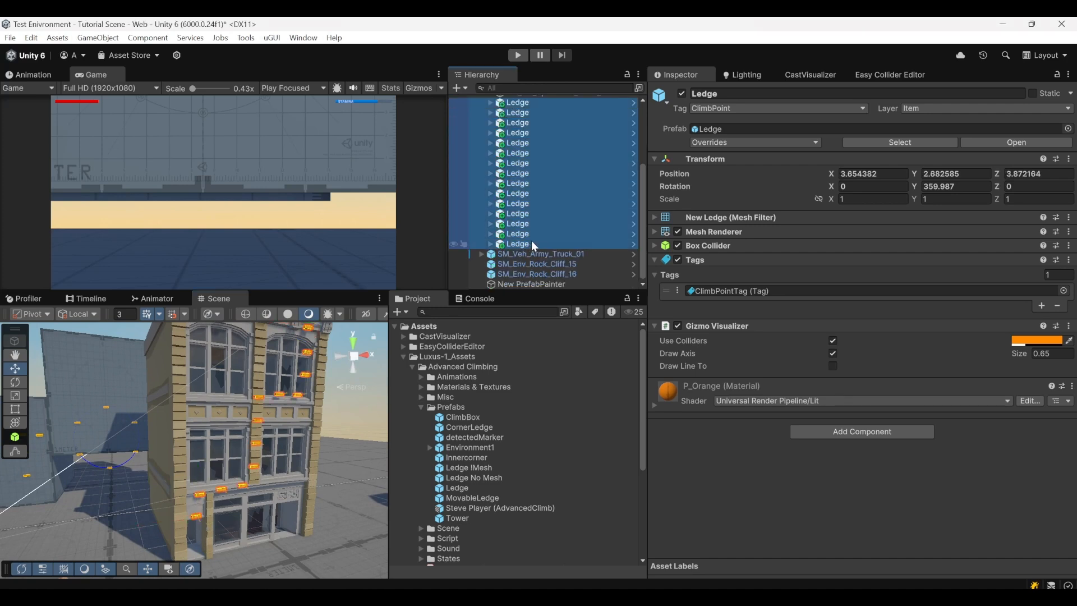
pyautogui.click(677, 231)
pyautogui.moveTo(322, 447); pyautogui.dragTo(359, 413, button='right')
pyautogui.press('w')
pyautogui.press('s')
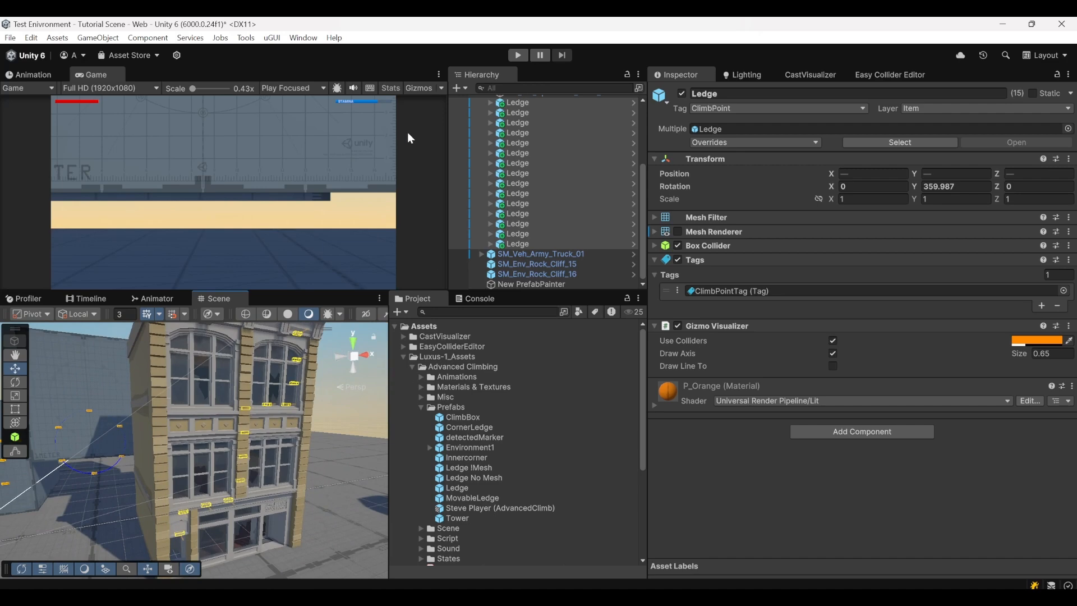
# Step: Start a play test and climb the character from the doorway across the hidden ledges to the top-floor window
pyautogui.click(511, 58)
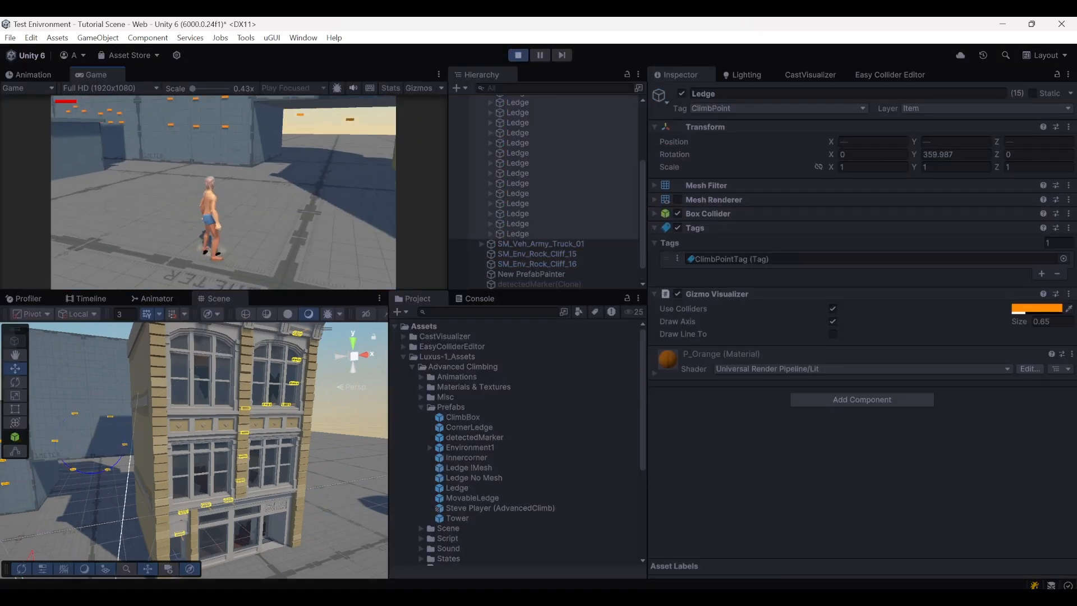
pyautogui.press('w')
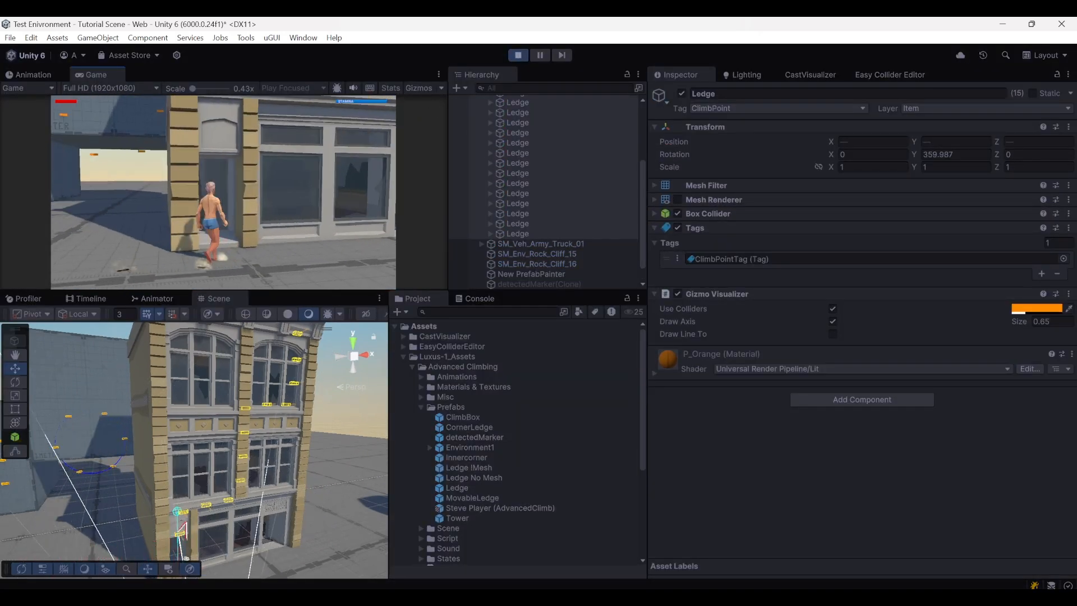
pyautogui.press('space')
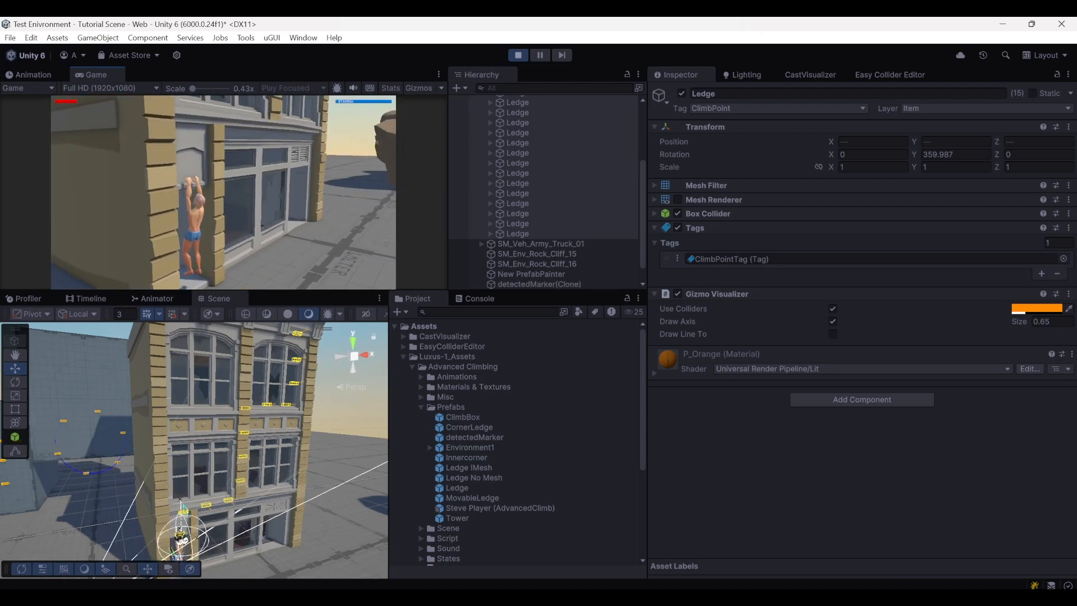
pyautogui.press('space')
pyautogui.press('d')
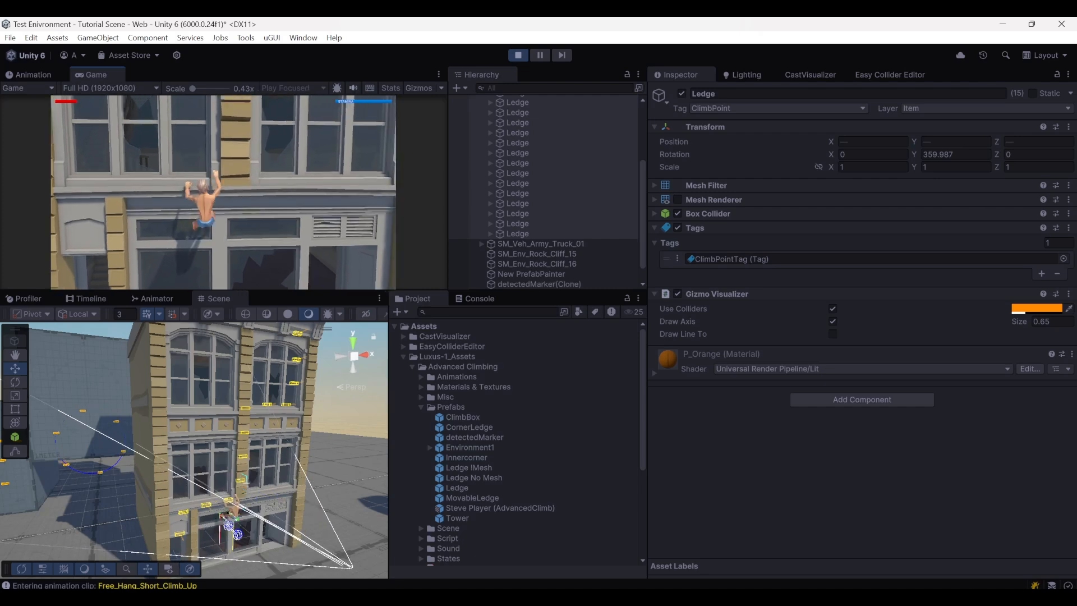
pyautogui.press('space')
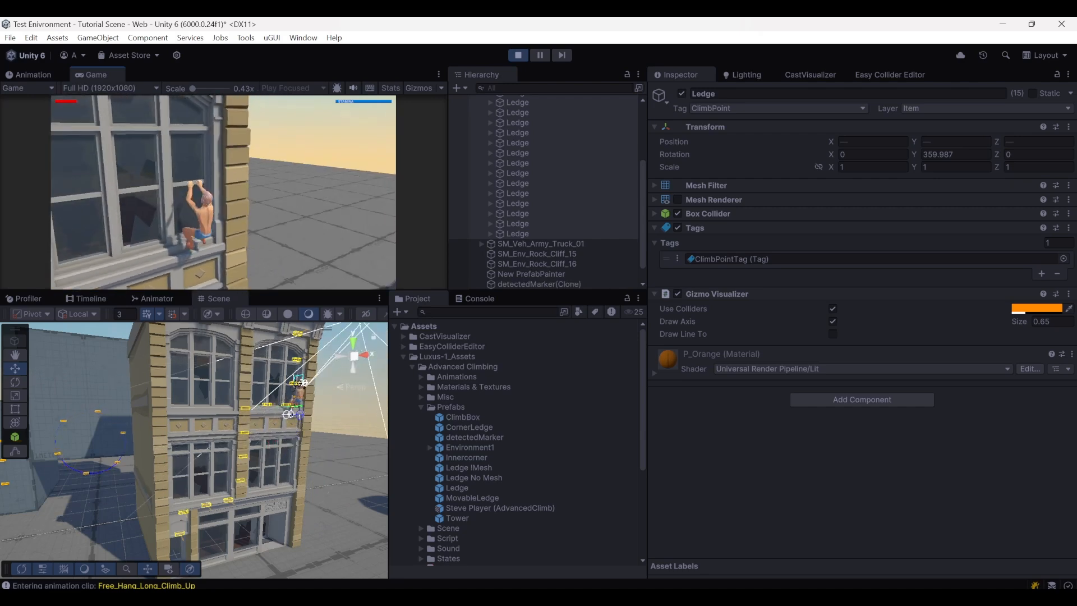
pyautogui.press('space')
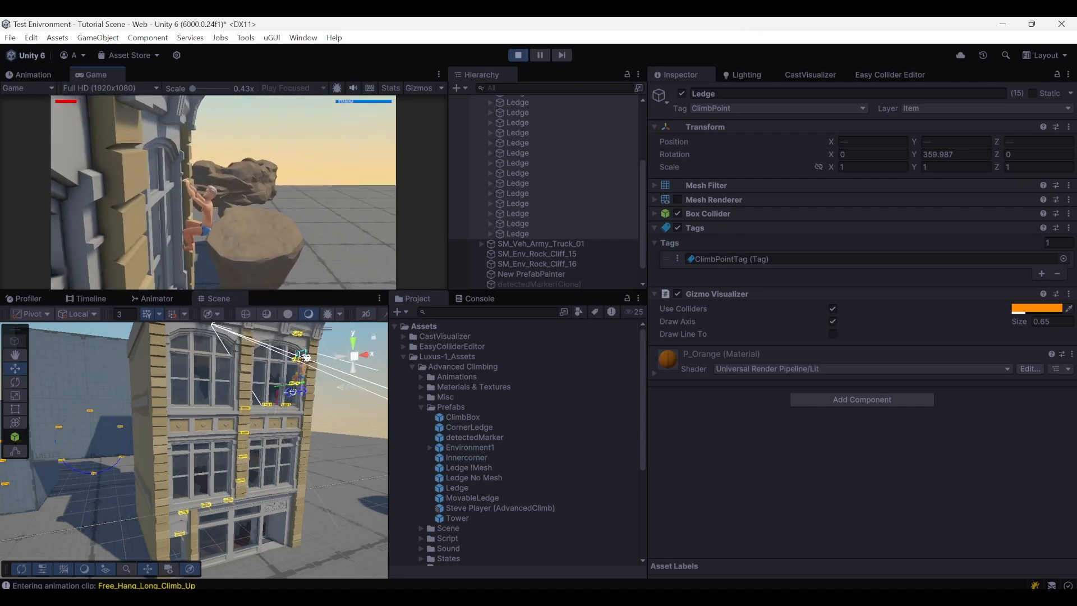
# Step: Move the ledge the character is holding toward the window and back out to Z 3.804
pyautogui.moveTo(280, 401); pyautogui.dragTo(419, 379, button='right')
pyautogui.click(201, 423)
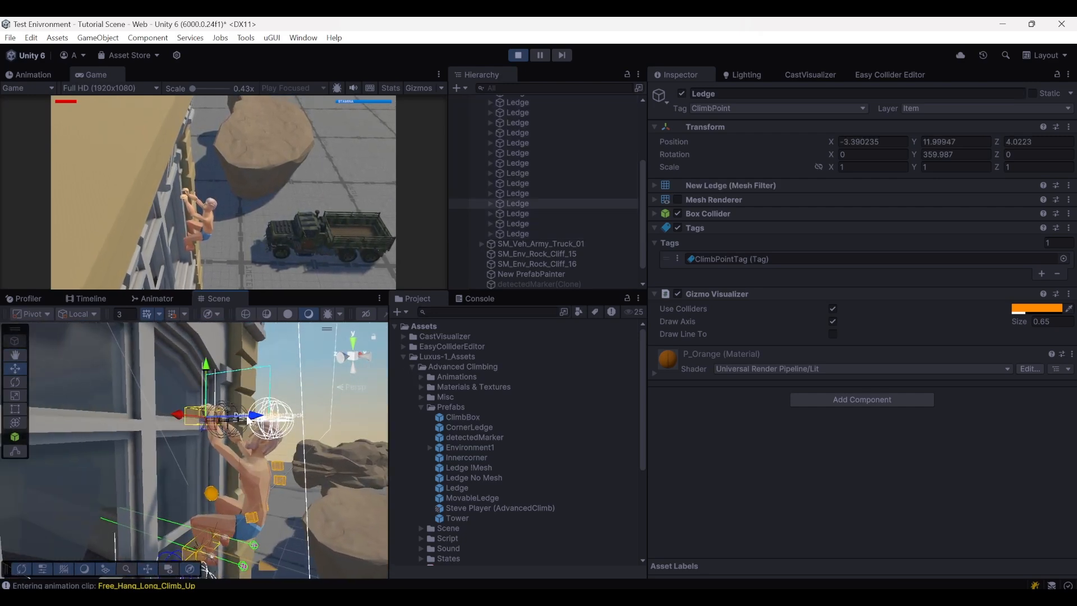
pyautogui.moveTo(251, 417); pyautogui.dragTo(226, 418)
pyautogui.moveTo(262, 423); pyautogui.dragTo(238, 377, button='right')
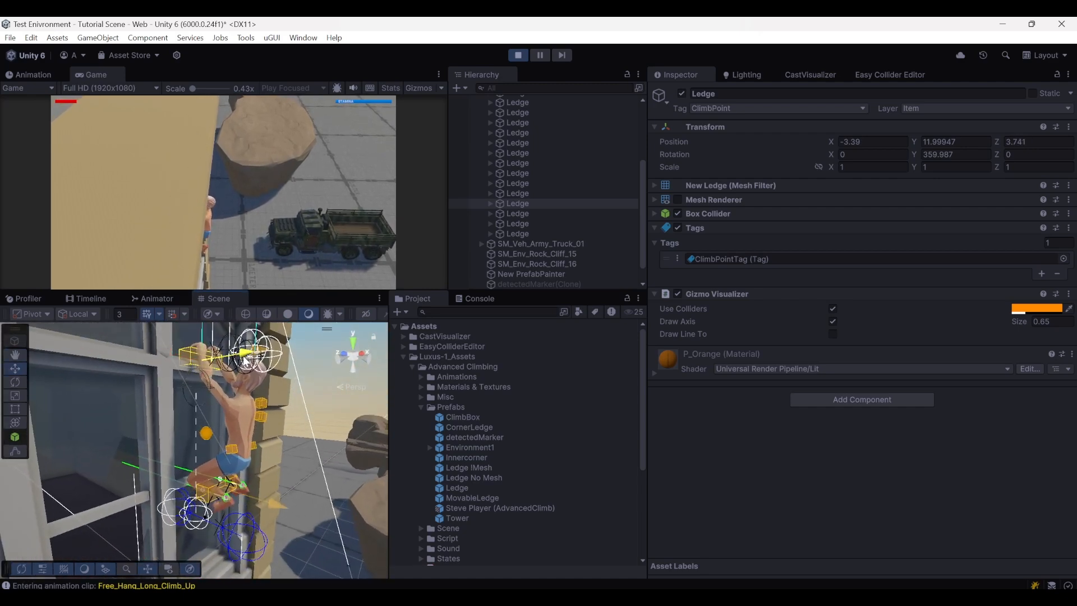
pyautogui.moveTo(244, 359); pyautogui.dragTo(253, 358)
# Step: Examine the hanging character's hand grip and foot contact at the top-floor window from several angles
pyautogui.moveTo(252, 357); pyautogui.dragTo(409, 470, button='right')
pyautogui.click(142, 464)
pyautogui.press('w')
pyautogui.press('d')
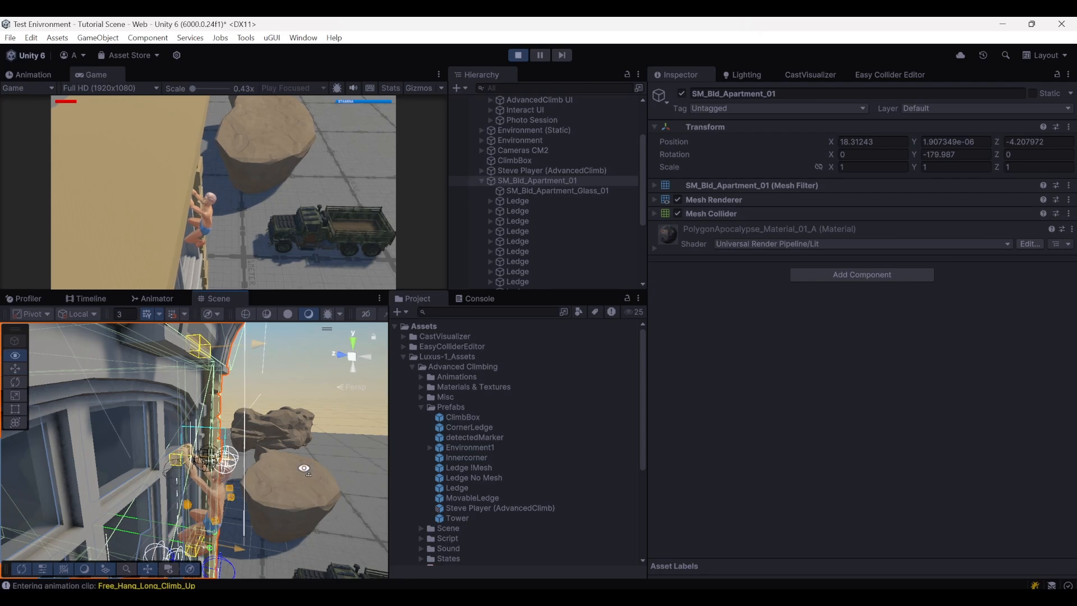
pyautogui.moveTo(258, 450); pyautogui.dragTo(306, 409, button='right')
pyautogui.click(238, 395)
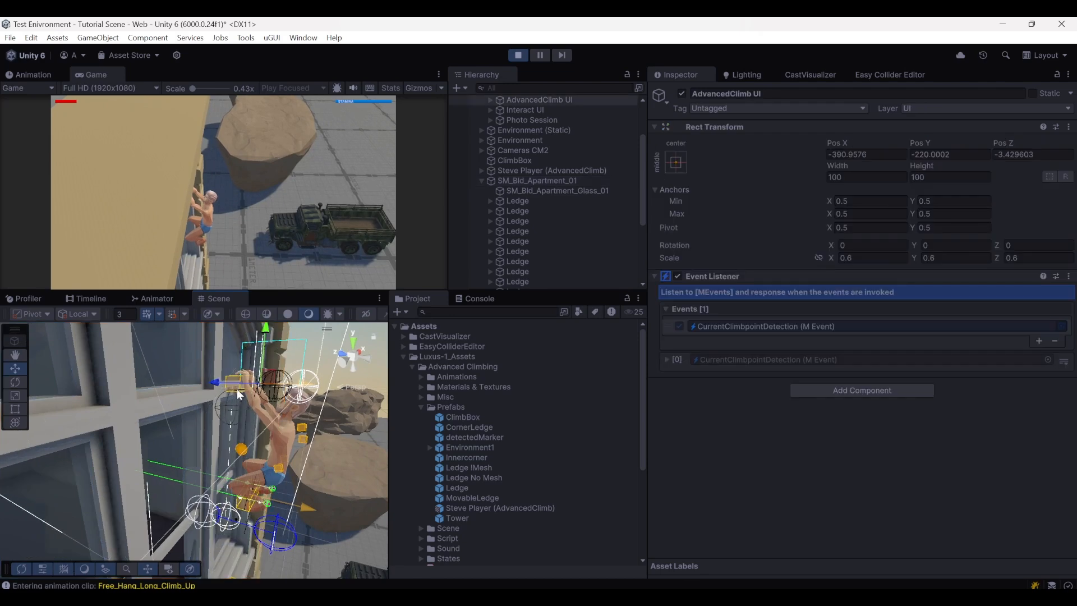
pyautogui.moveTo(220, 382); pyautogui.dragTo(223, 384)
pyautogui.moveTo(224, 385); pyautogui.dragTo(227, 449, button='right')
# Step: Reselect the held ledge, push it toward the window again, and bring it back out to Z 3.797
pyautogui.click(211, 478)
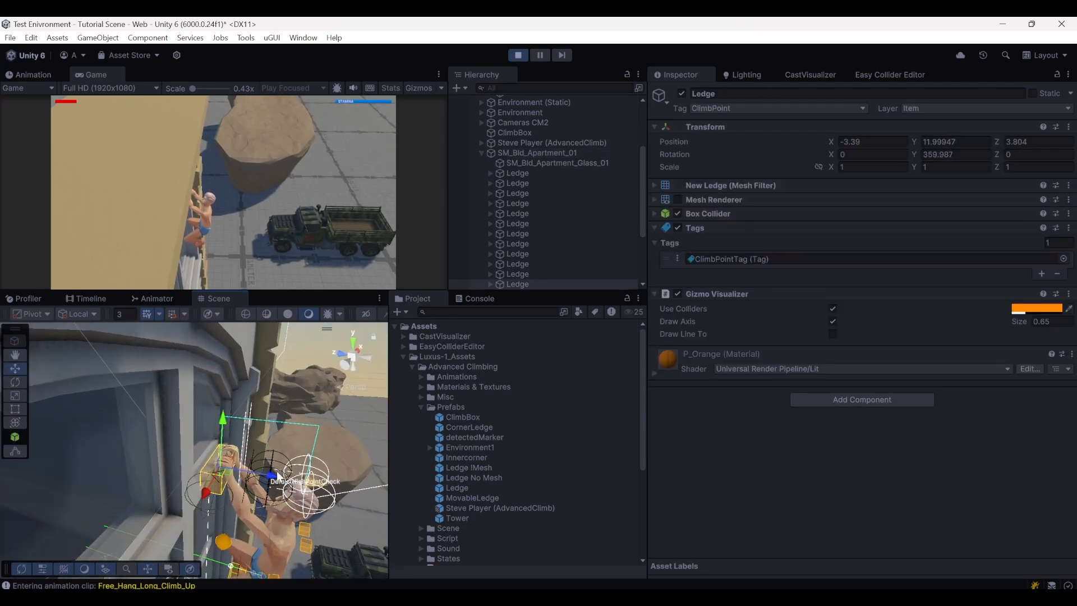
pyautogui.click(331, 492)
pyautogui.click(206, 508)
pyautogui.click(214, 478)
pyautogui.moveTo(205, 505); pyautogui.dragTo(267, 467, button='right')
pyautogui.moveTo(269, 448); pyautogui.dragTo(259, 447)
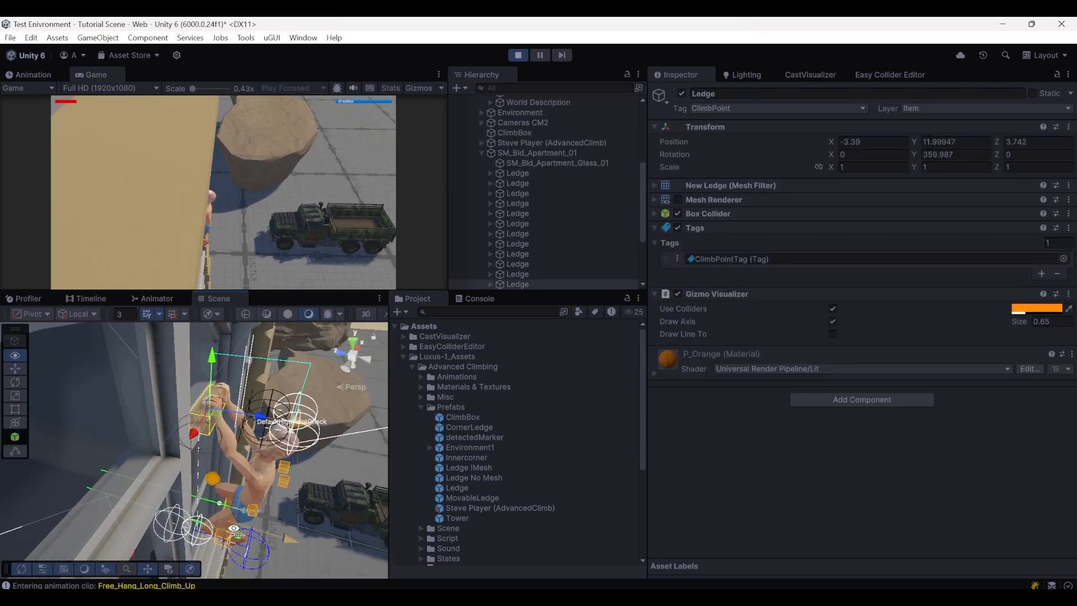
pyautogui.moveTo(252, 457); pyautogui.dragTo(239, 410, button='right')
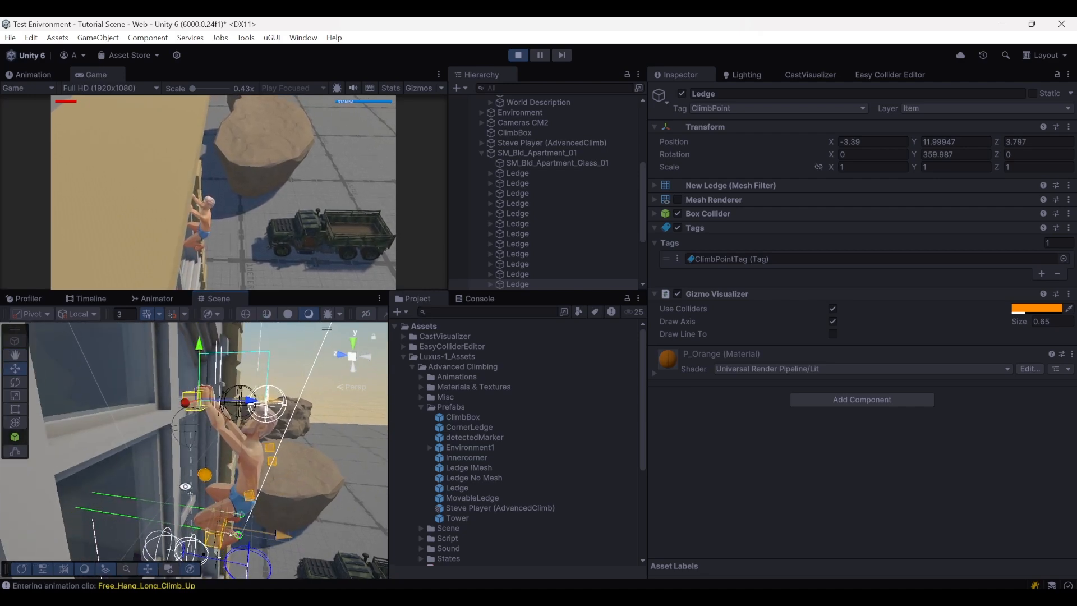
# Step: Examine the character's foot position and detection gizmos around the ledge beneath its feet
pyautogui.press('w')
pyautogui.moveTo(186, 487); pyautogui.dragTo(285, 448, button='right')
pyautogui.press('w')
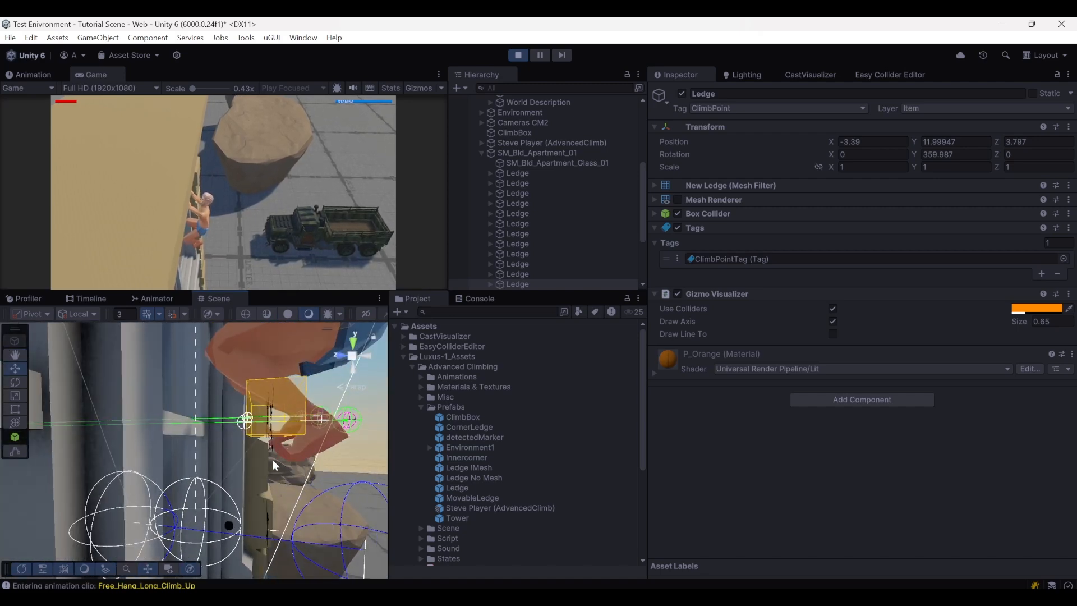
pyautogui.press('s')
pyautogui.moveTo(234, 476); pyautogui.dragTo(137, 452, button='right')
pyautogui.press('s')
pyautogui.press('s')
# Step: Resume the play test and climb the character up to the roof cornice, sideways along it, and onto the roof
pyautogui.click(167, 478)
pyautogui.click(283, 266)
pyautogui.press('w')
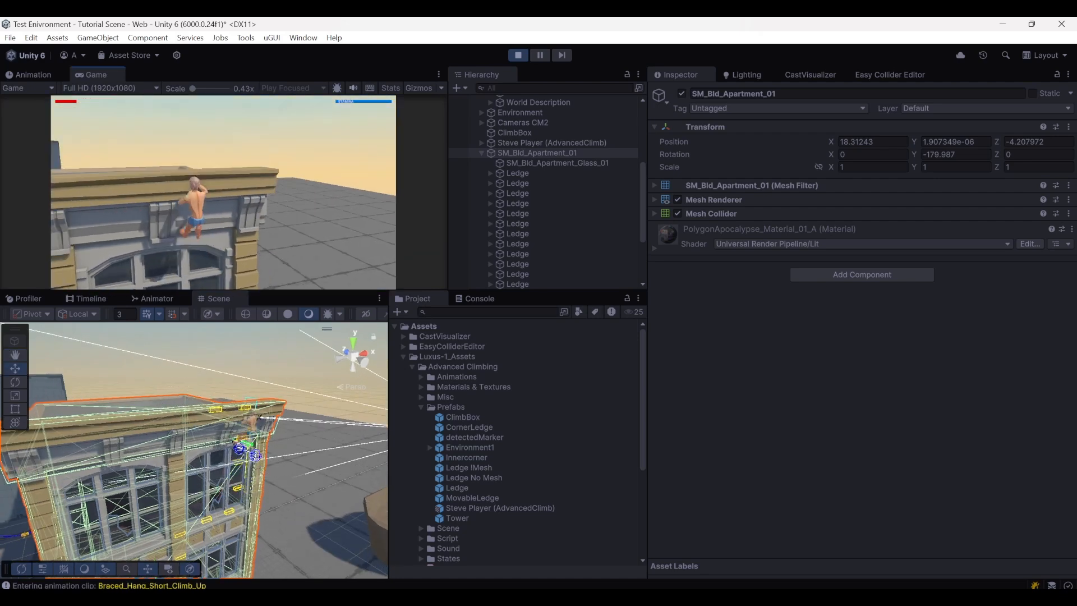
pyautogui.press('a')
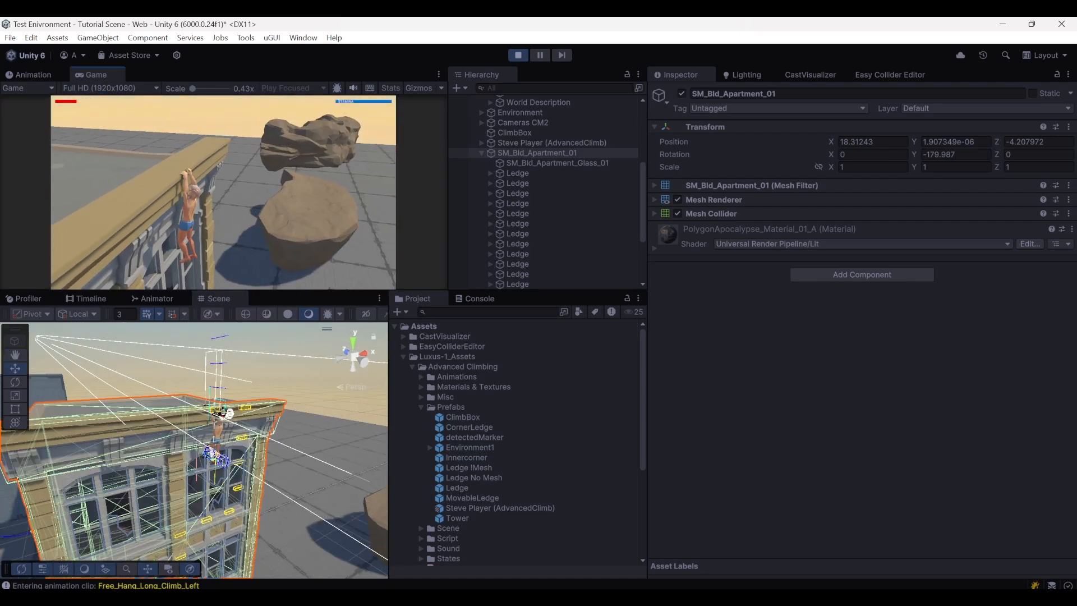
pyautogui.press('w')
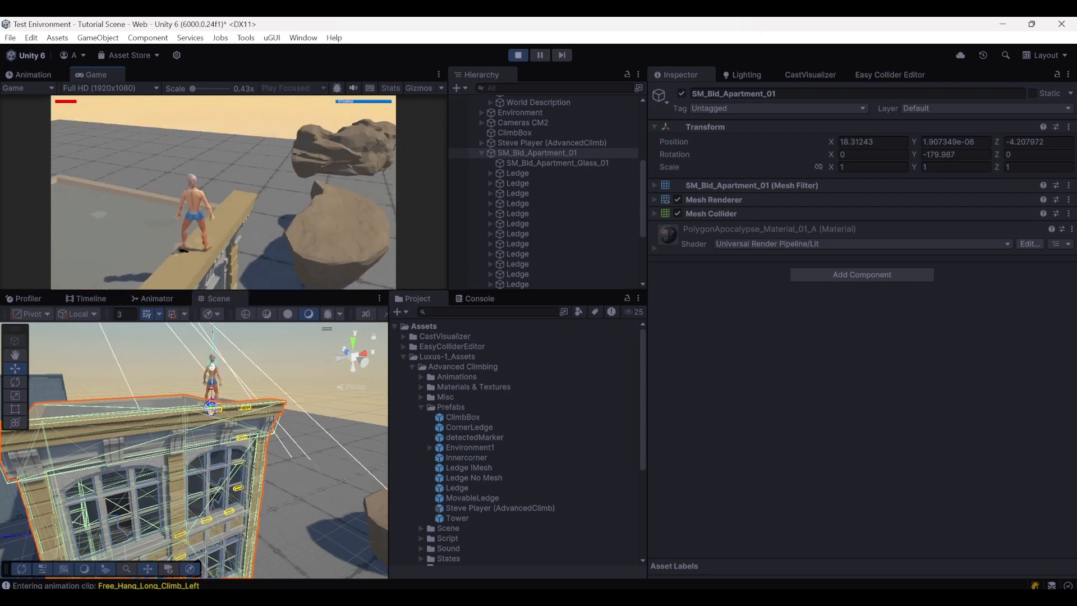
# Step: Walk the character along the roof edge and make it jump in the running play test
pyautogui.press('Escape')
pyautogui.click(271, 176)
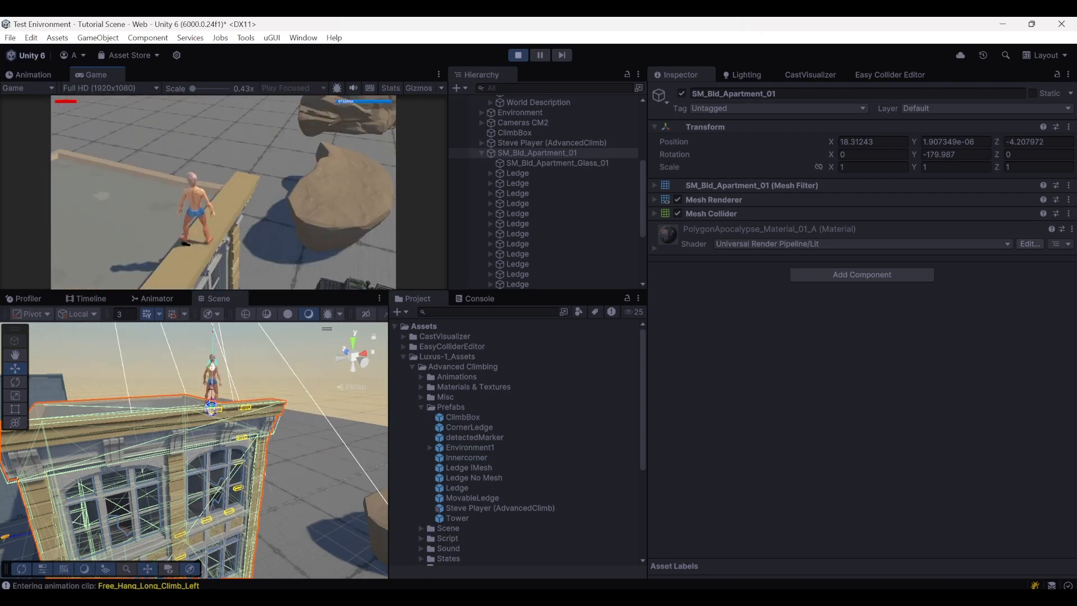
pyautogui.press('w')
pyautogui.press('space')
pyautogui.press('Escape')
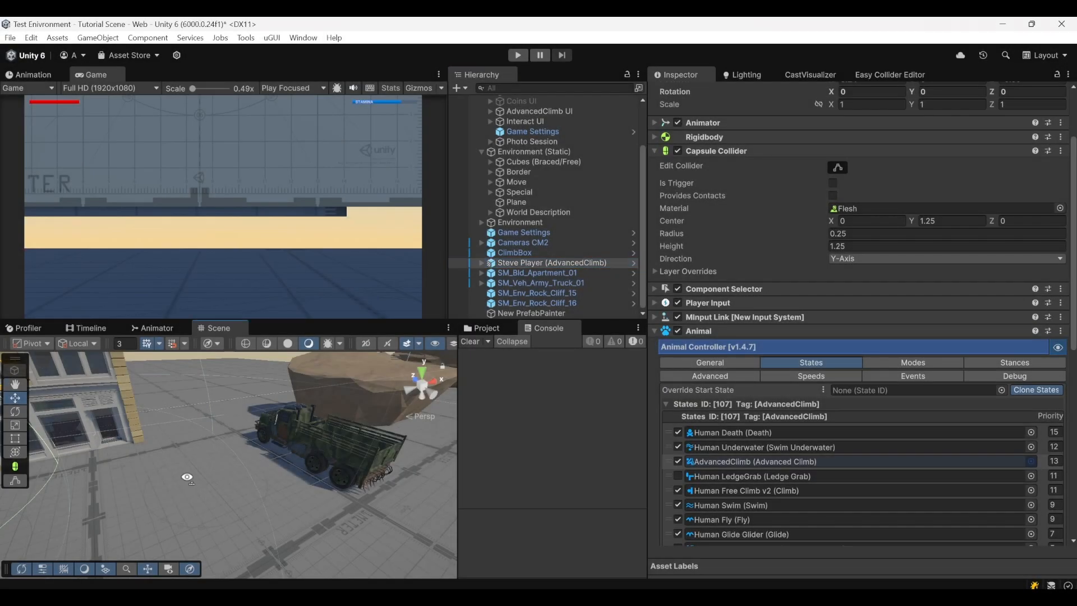
# Step: Create a square spline in the scene for the army truck
pyautogui.moveTo(186, 478); pyautogui.dragTo(354, 468, button='right')
pyautogui.press('w')
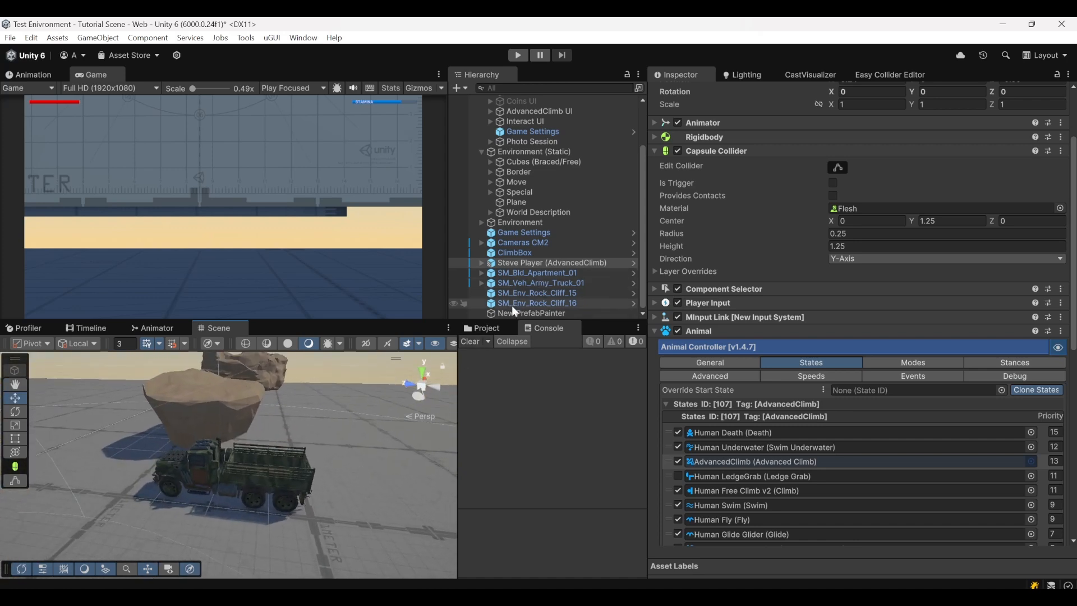
pyautogui.click(465, 88)
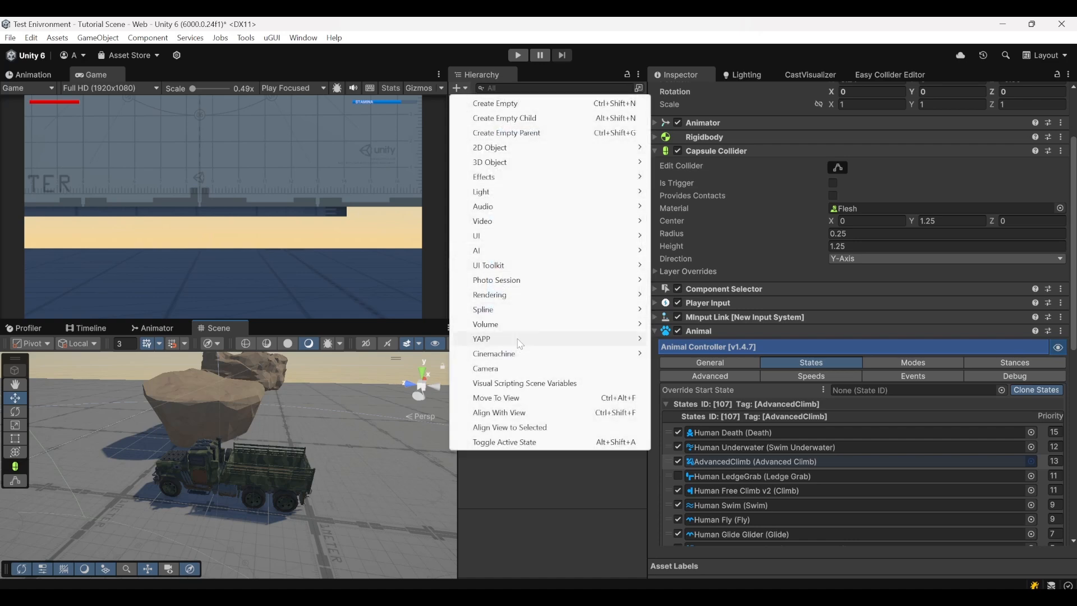
pyautogui.moveTo(517, 312)
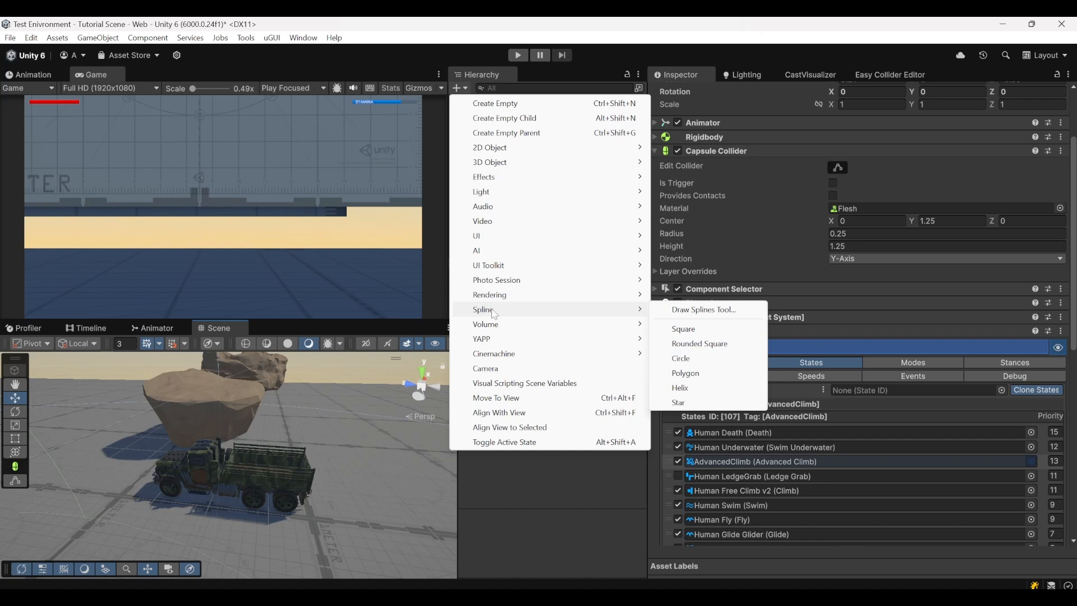
pyautogui.click(685, 330)
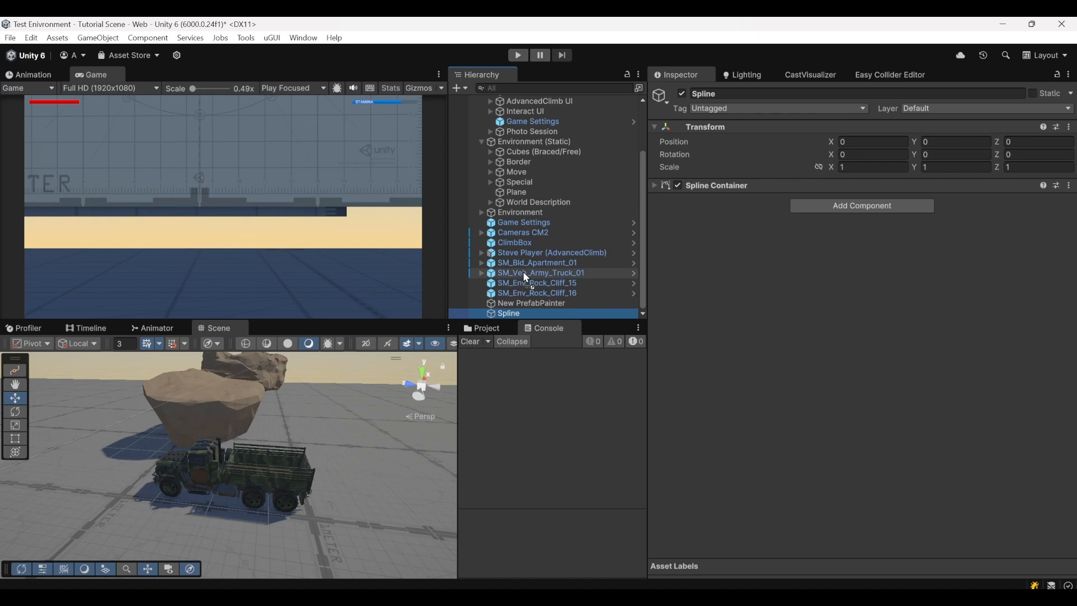
# Step: Parent the square spline to SM_Veh_Army_Truck_01 and reset its transform
pyautogui.moveTo(524, 274); pyautogui.dragTo(524, 273)
pyautogui.click(1069, 127)
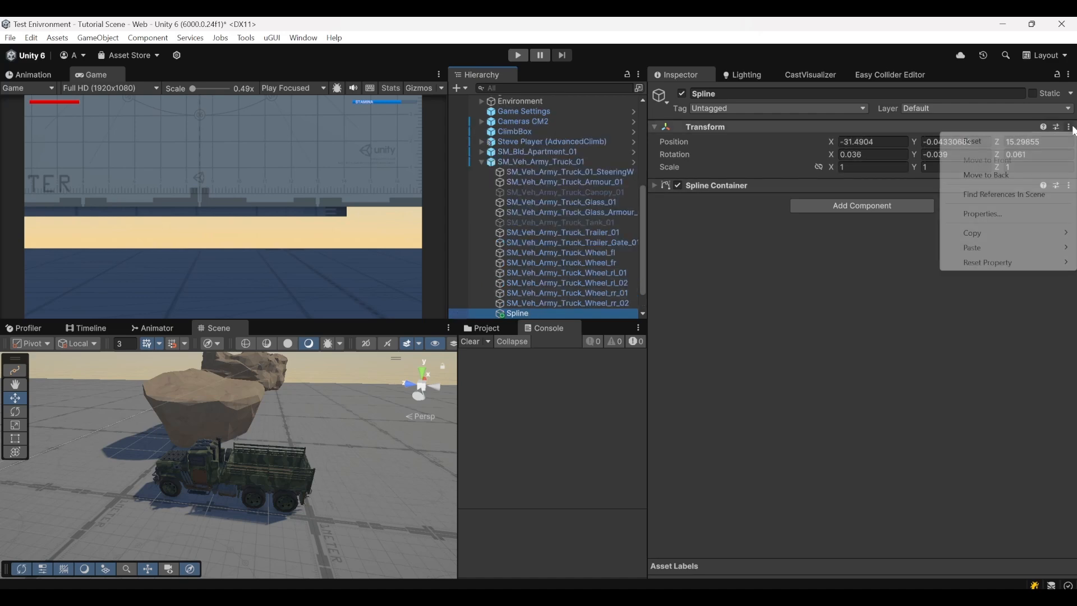
pyautogui.click(979, 139)
# Step: Scale the spline to about X 2.23 and Z 3.81 and move it to Z -2.43 to outline the truck's cargo bed
pyautogui.press('f')
pyautogui.moveTo(290, 463); pyautogui.dragTo(267, 487, button='right')
pyautogui.press('s')
pyautogui.click(422, 373)
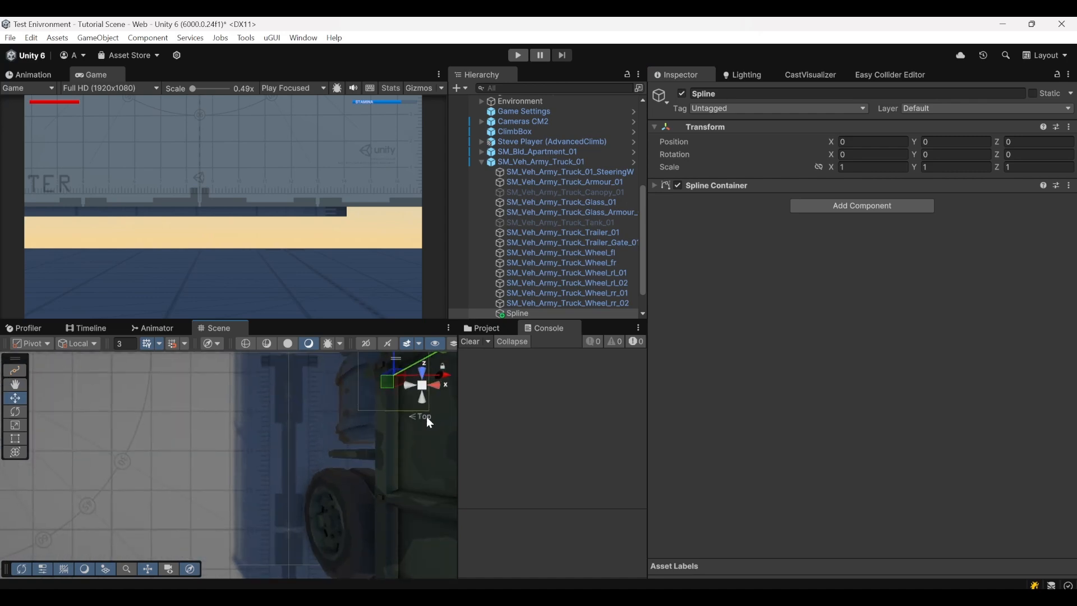
pyautogui.press('w')
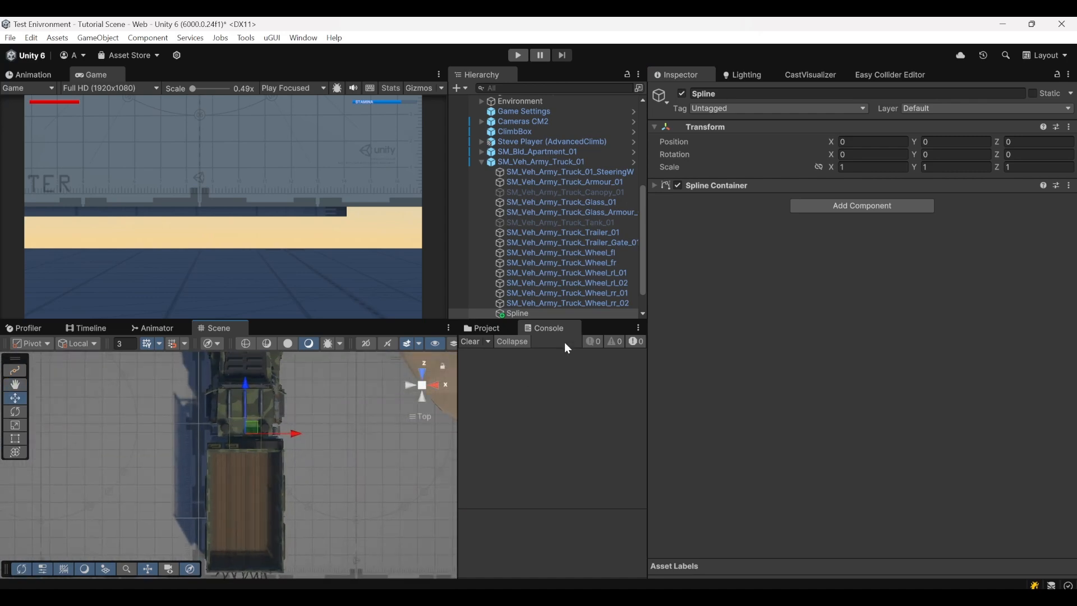
pyautogui.scroll(-1, 540, 302)
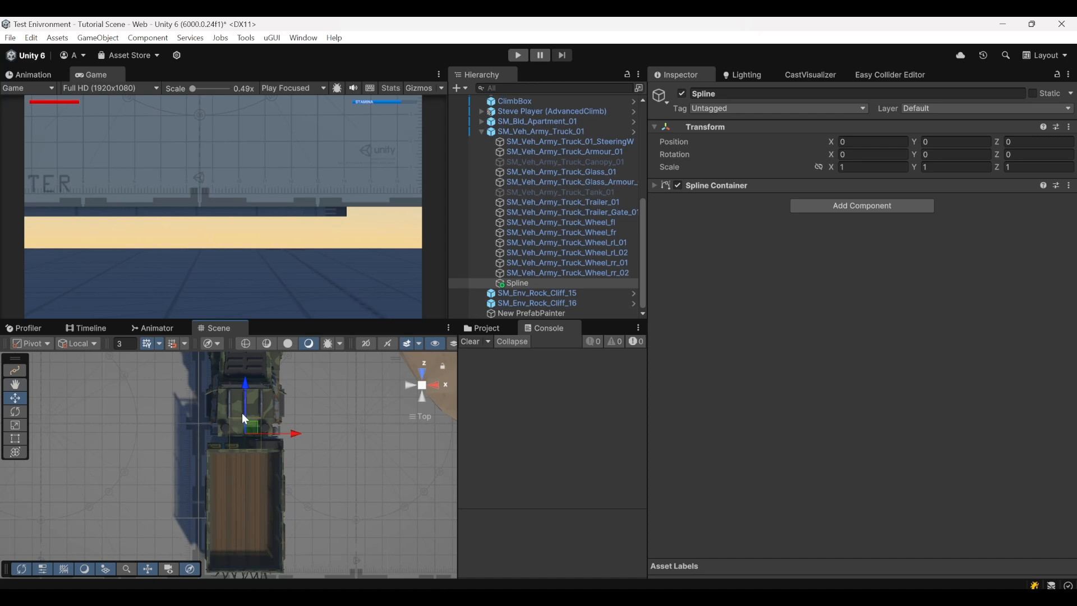
pyautogui.press('r')
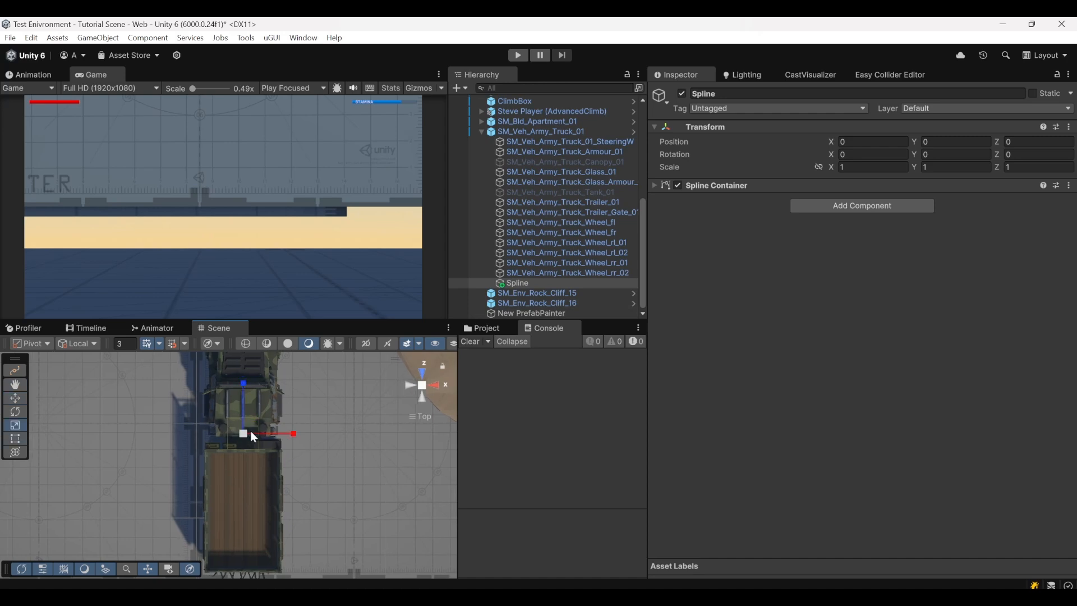
pyautogui.moveTo(297, 434); pyautogui.dragTo(349, 437)
pyautogui.moveTo(245, 389); pyautogui.dragTo(255, 428)
pyautogui.press('w')
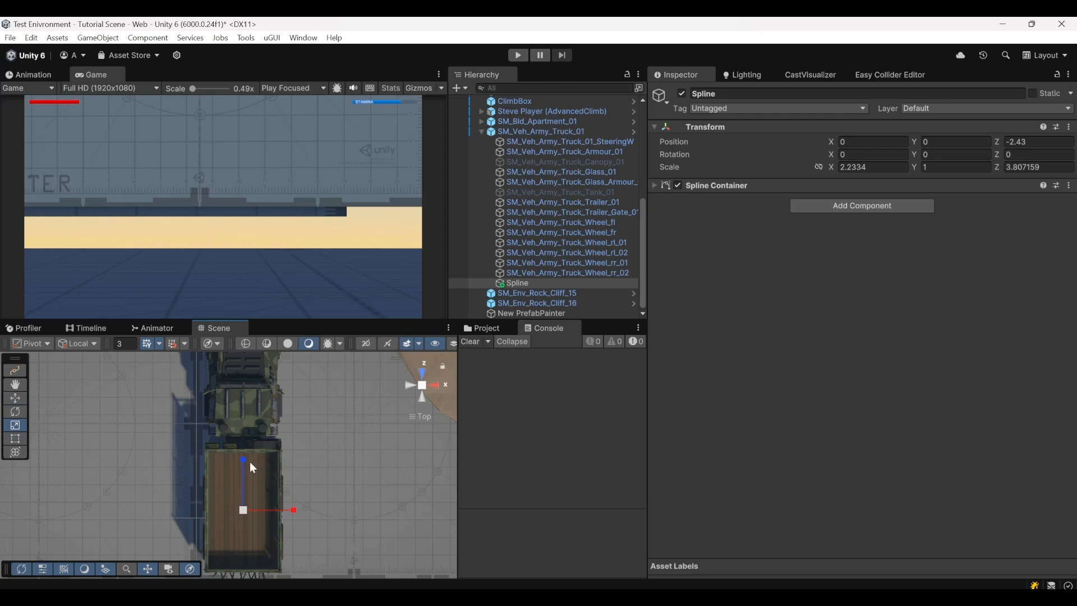
# Step: Raise the spline to Y 2.27 so it follows the upper rails of the cargo bed
pyautogui.click(408, 385)
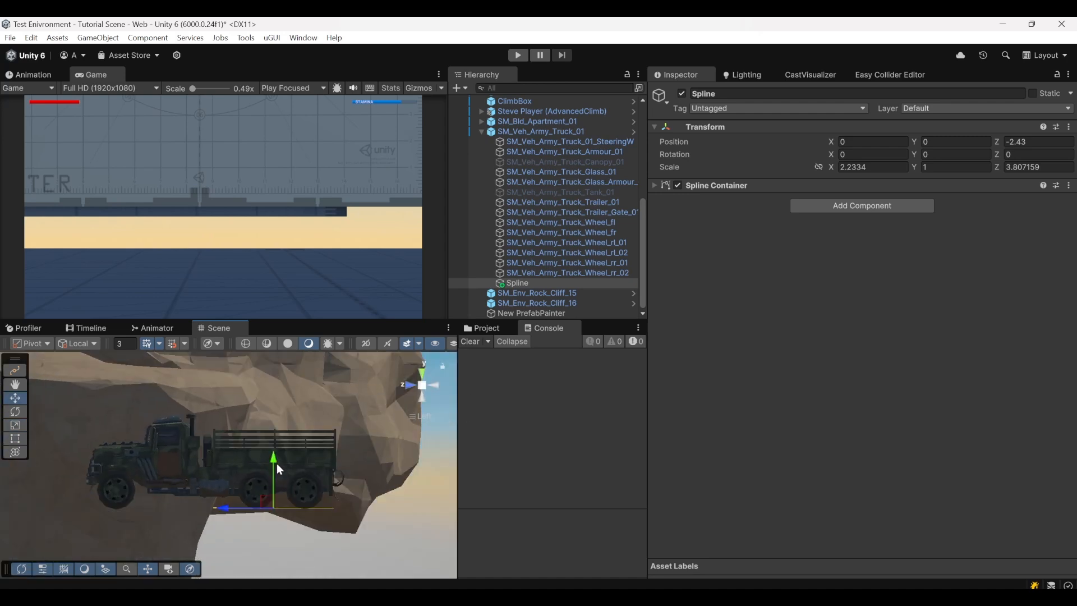
pyautogui.moveTo(278, 464); pyautogui.dragTo(292, 388)
pyautogui.keyDown('alt'); pyautogui.moveTo(284, 439); pyautogui.dragTo(416, 397); pyautogui.keyUp('alt')
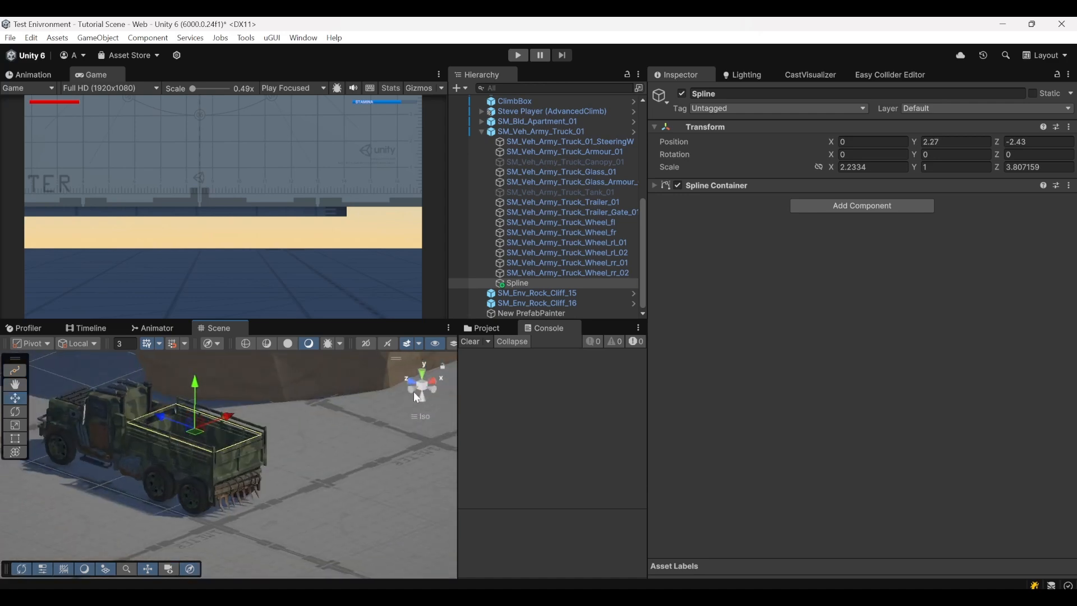
pyautogui.click(420, 417)
pyautogui.keyDown('alt'); pyautogui.moveTo(269, 454); pyautogui.dragTo(281, 525); pyautogui.keyUp('alt')
# Step: Turn off the spline's Closed option and rotate it 180 degrees about Y so its open side faces the cab
pyautogui.click(660, 188)
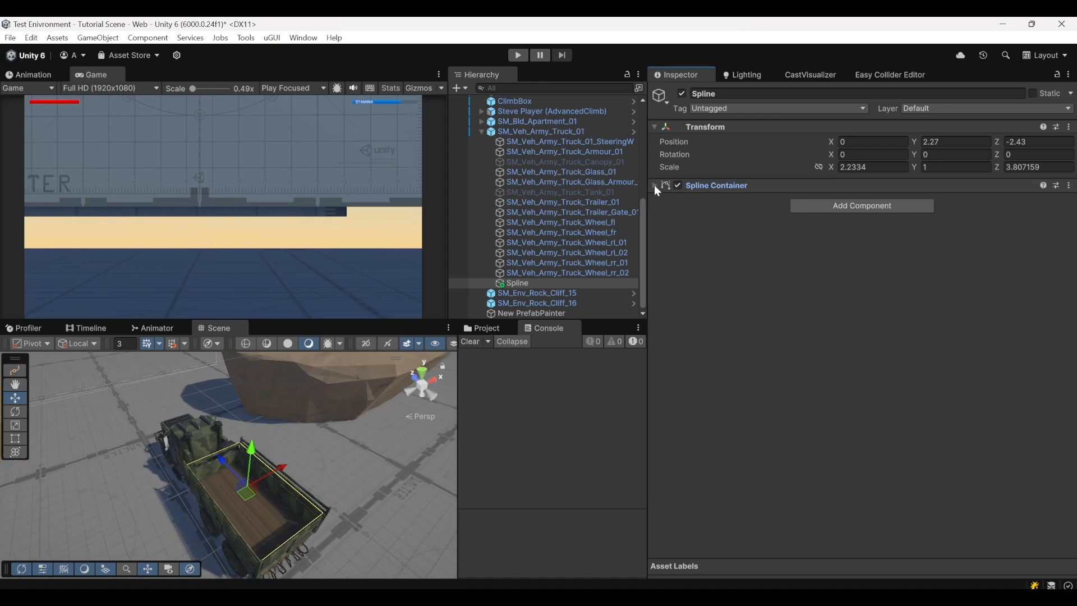
pyautogui.click(654, 186)
pyautogui.click(846, 243)
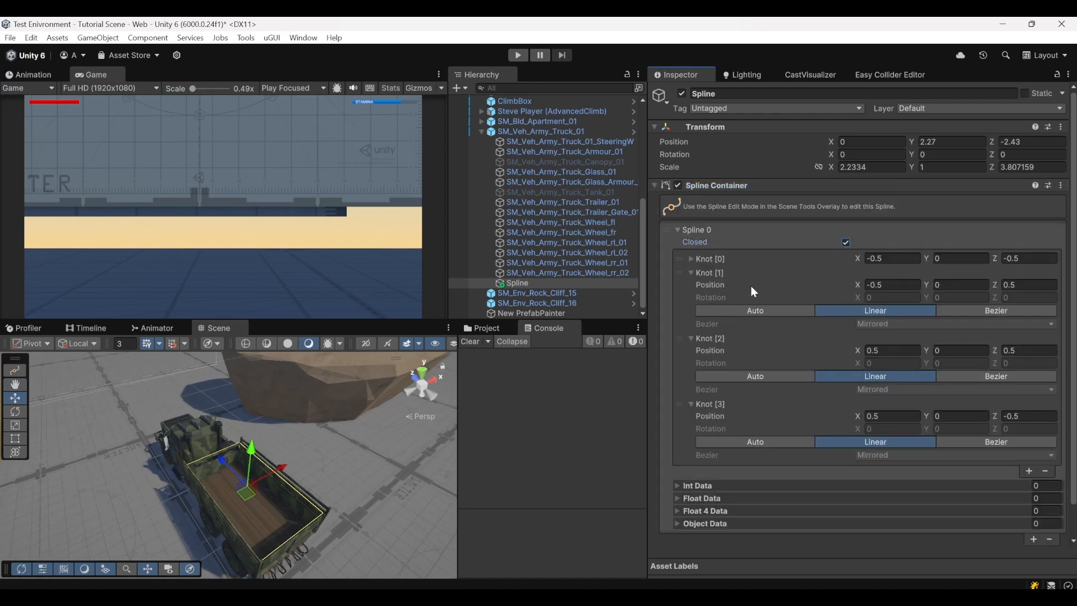
pyautogui.keyDown('alt'); pyautogui.moveTo(241, 427); pyautogui.dragTo(327, 463); pyautogui.keyUp('alt')
pyautogui.press('e')
pyautogui.moveTo(257, 481); pyautogui.dragTo(889, 455)
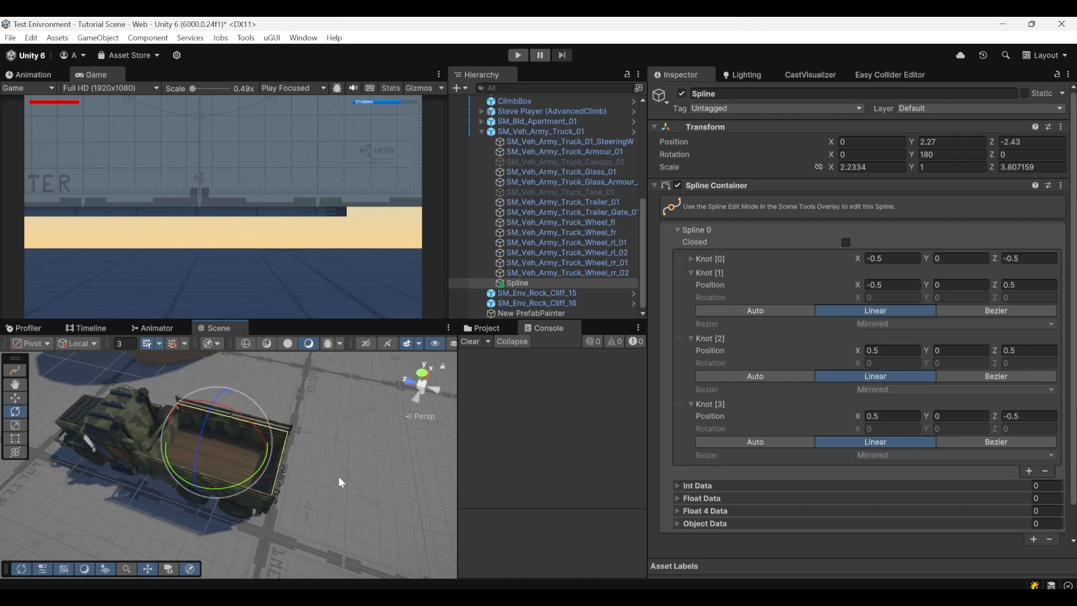
# Step: Add a Spline Instantiate component to the truck's spline
pyautogui.moveTo(339, 477); pyautogui.dragTo(316, 485, button='right')
pyautogui.scroll(-2, 784, 374)
pyautogui.click(847, 530)
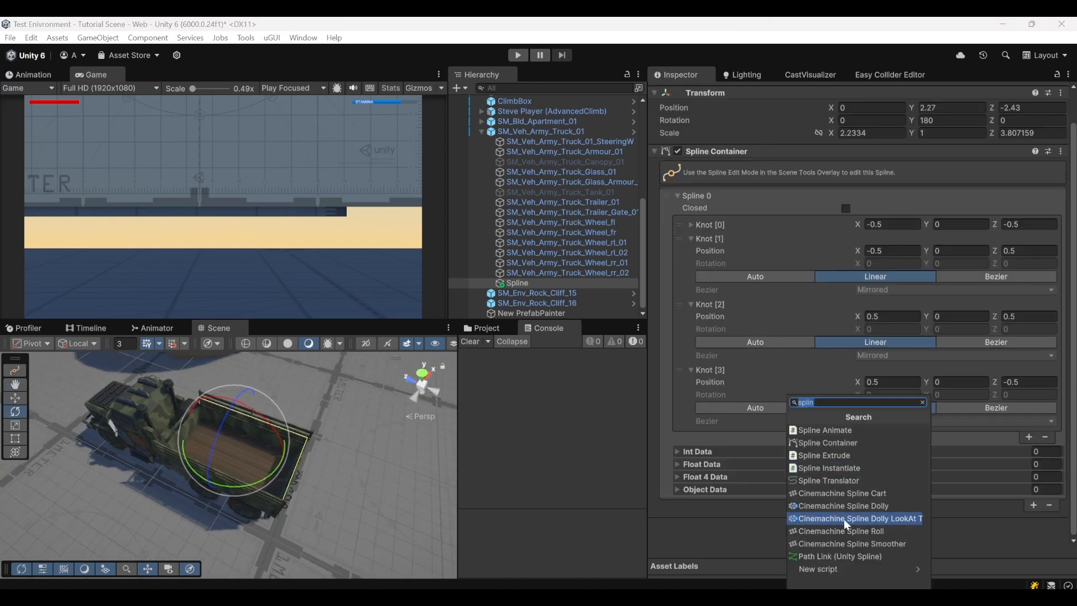
pyautogui.click(831, 470)
pyautogui.scroll(-4, 758, 494)
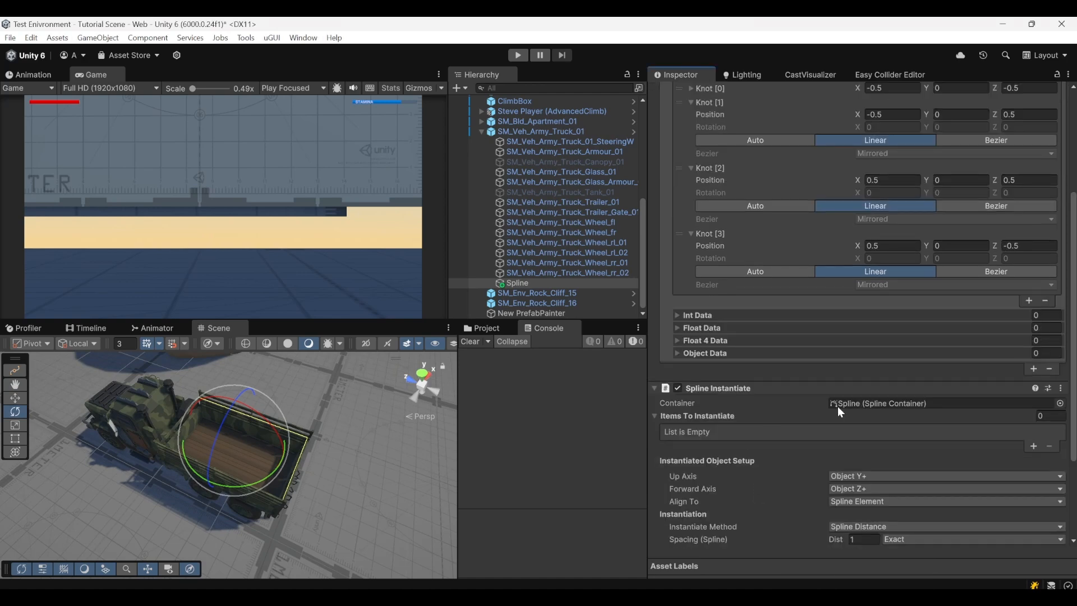
pyautogui.scroll(-3, 869, 427)
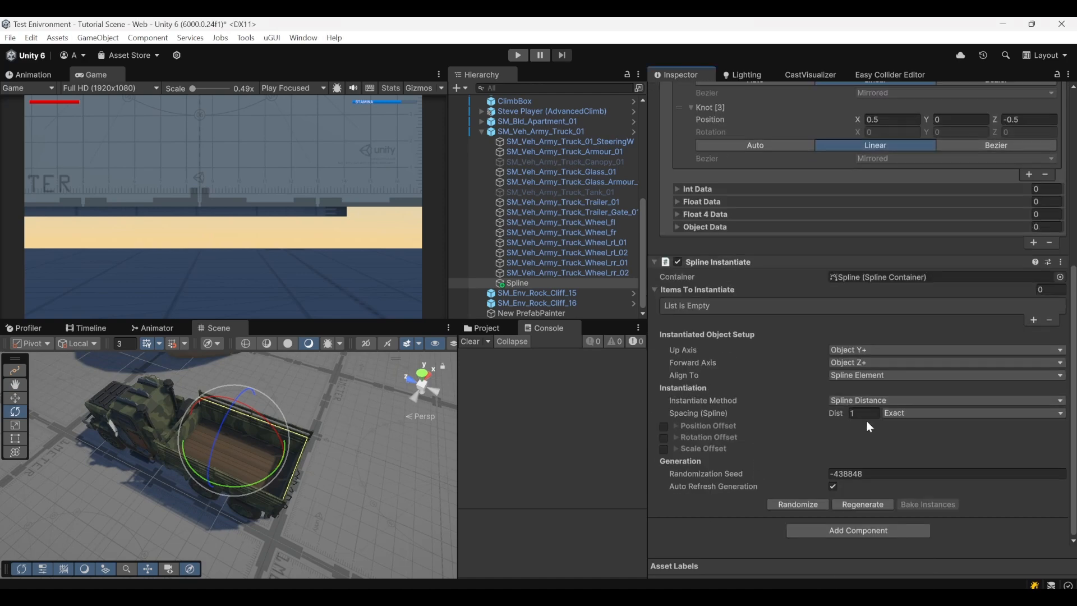
# Step: Add one item to instantiate along the spline and assign the Ledge prefab to it
pyautogui.click(1033, 320)
pyautogui.click(492, 330)
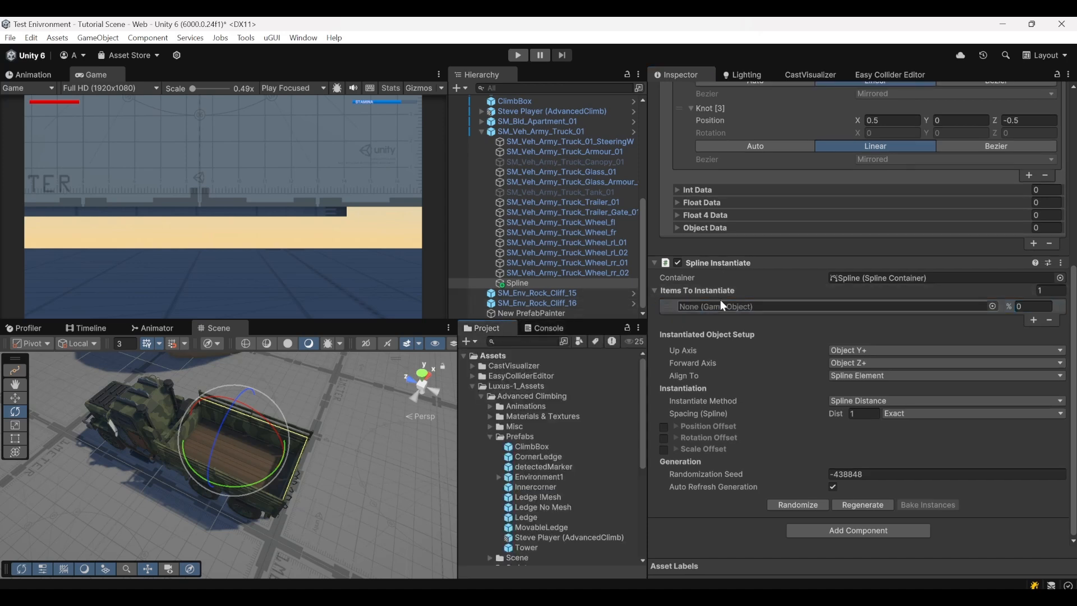
pyautogui.moveTo(523, 519); pyautogui.dragTo(831, 338)
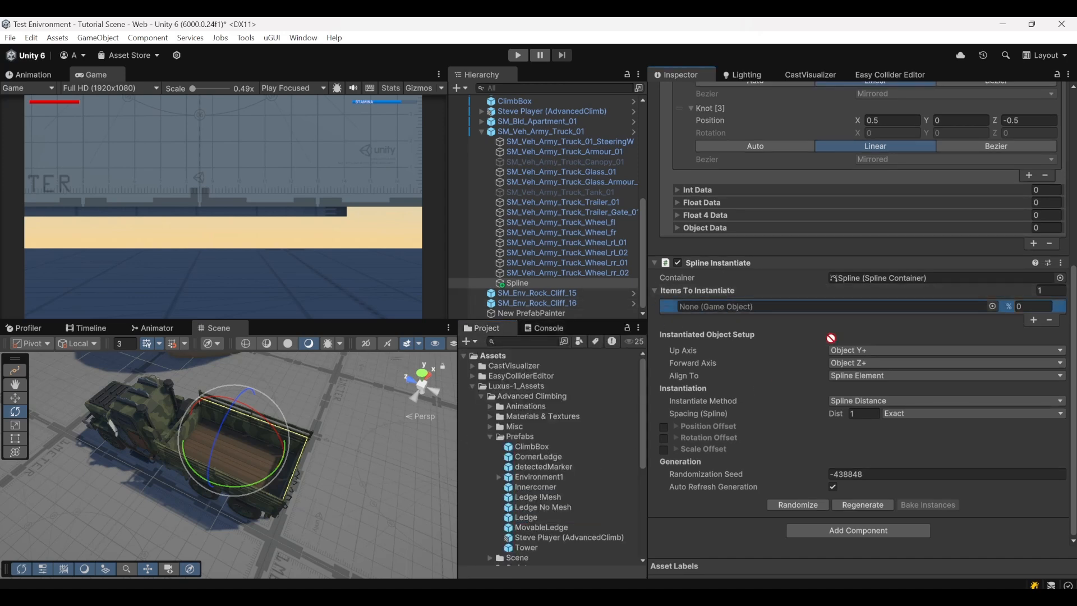
pyautogui.moveTo(784, 310); pyautogui.dragTo(775, 310)
pyautogui.moveTo(353, 458); pyautogui.dragTo(388, 460, button='right')
pyautogui.press('w')
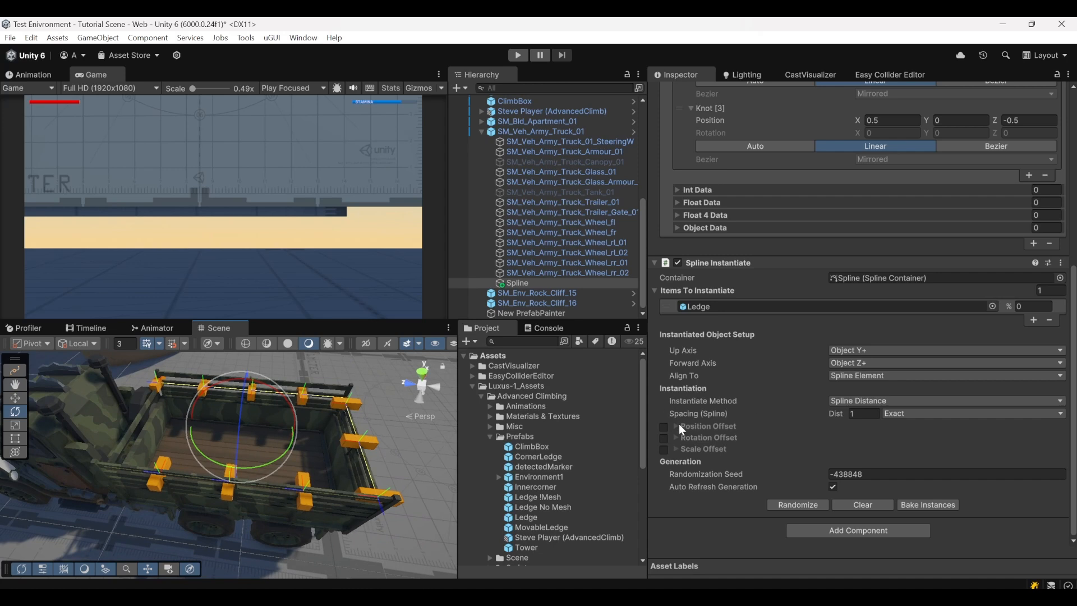
# Step: Enable the Rotation Offset for the instantiated ledges and set its Y value to -90
pyautogui.click(665, 438)
pyautogui.click(716, 440)
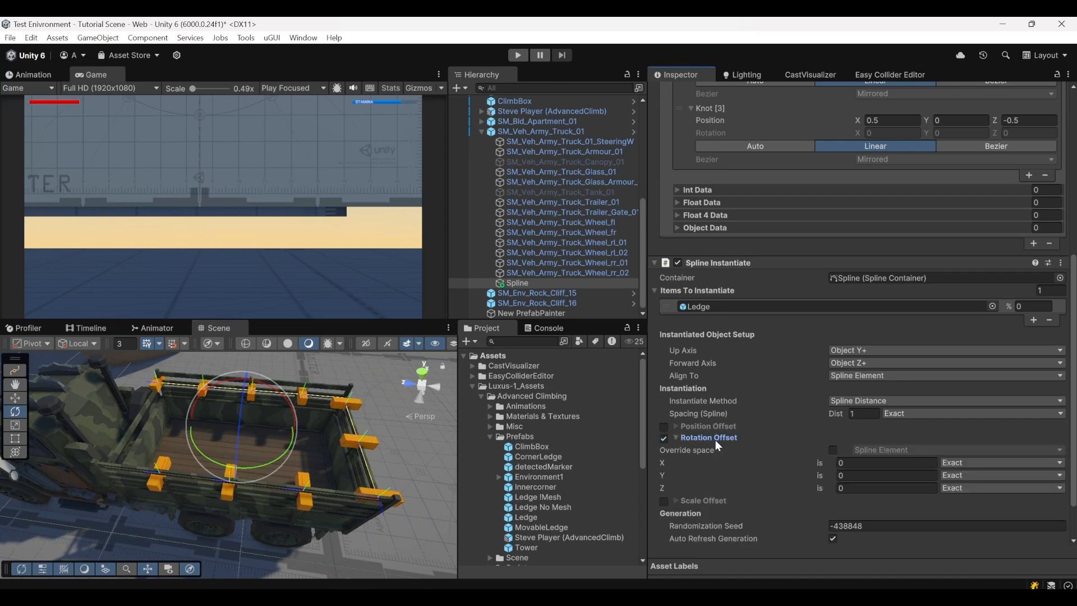
pyautogui.moveTo(819, 475); pyautogui.dragTo(977, 557)
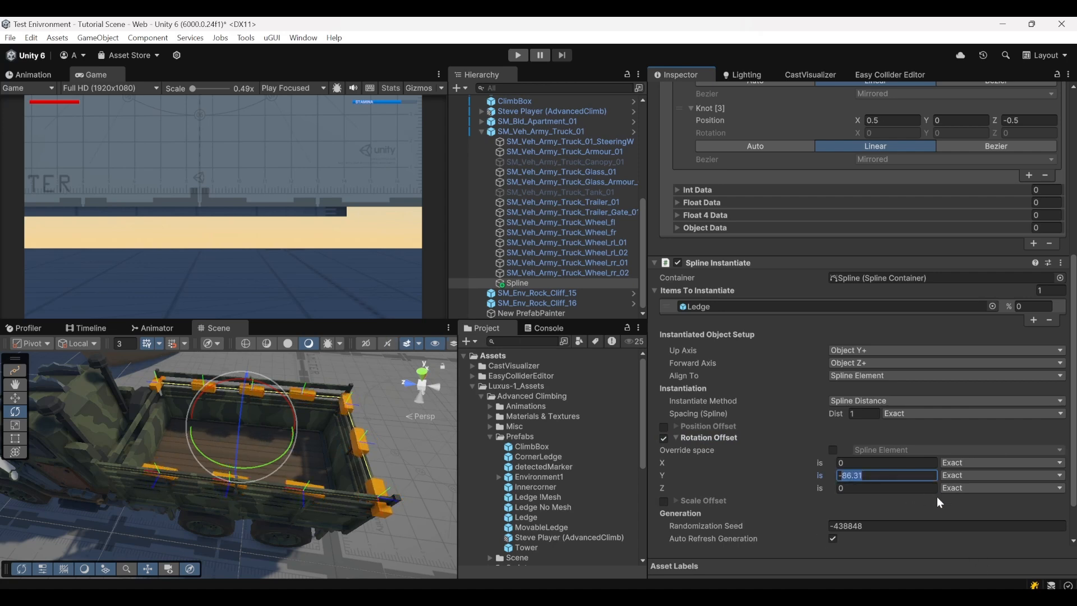
pyautogui.write('-90')
pyautogui.moveTo(300, 494)
pyautogui.keyDown('alt'); pyautogui.mouseDown()
pyautogui.moveTo(298, 506)
pyautogui.moveTo(264, 494)
pyautogui.moveTo(317, 494)
pyautogui.mouseUp(); pyautogui.keyUp('alt')
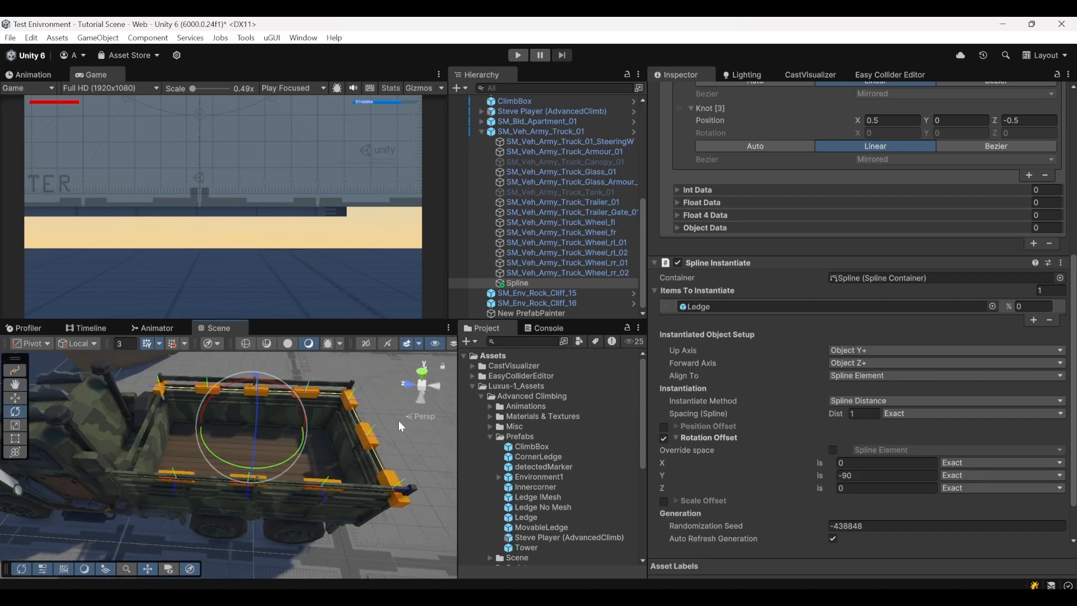
# Step: Enter spline editing and move Knot 0 toward the cab, to about Z -0.584
pyautogui.scroll(5, 778, 198)
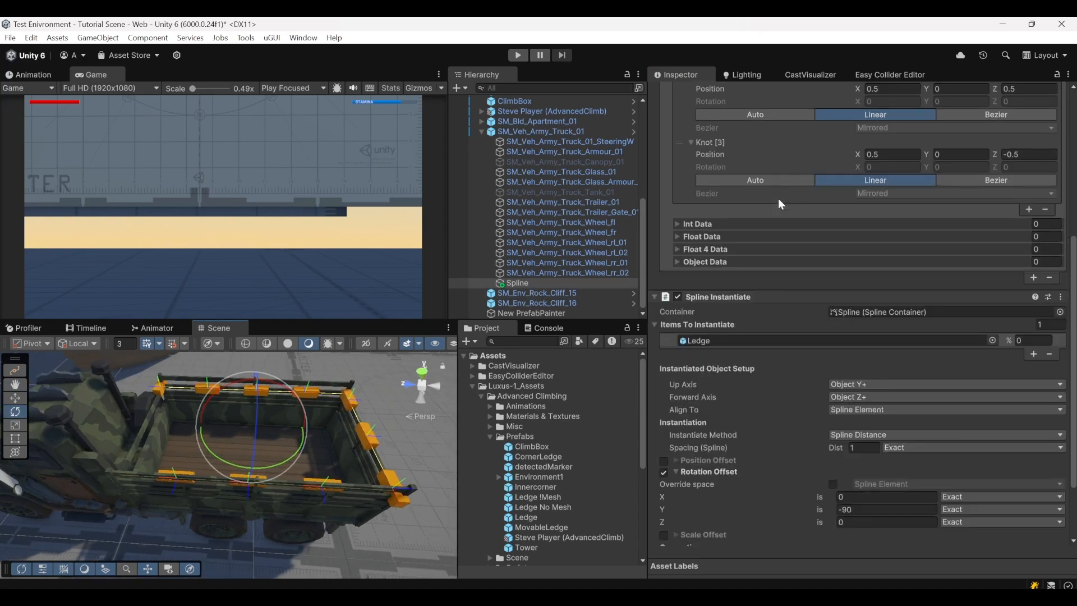
pyautogui.scroll(3, 752, 219)
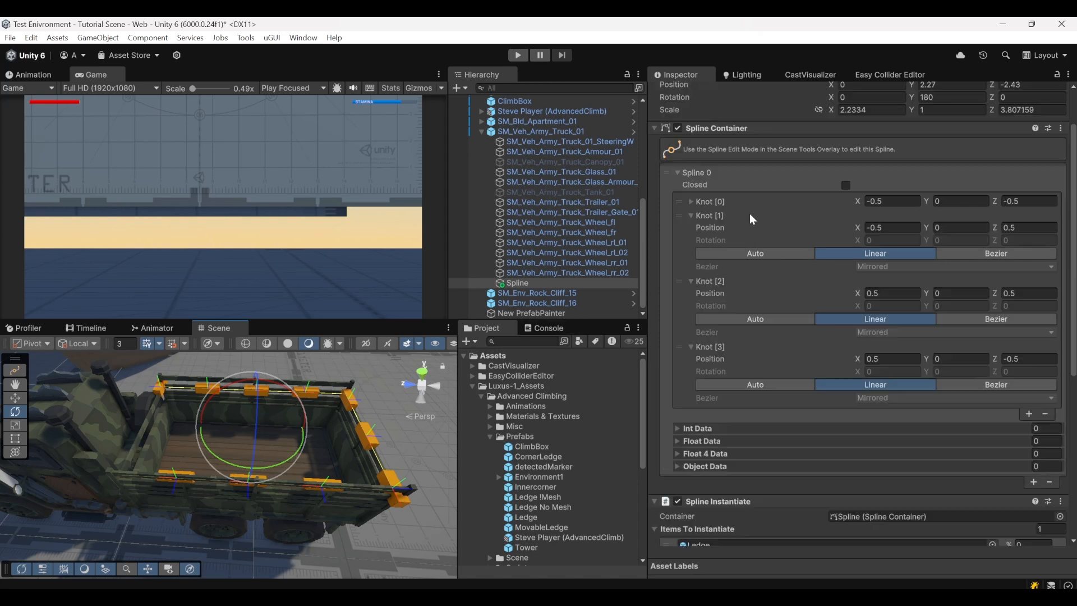
pyautogui.click(15, 370)
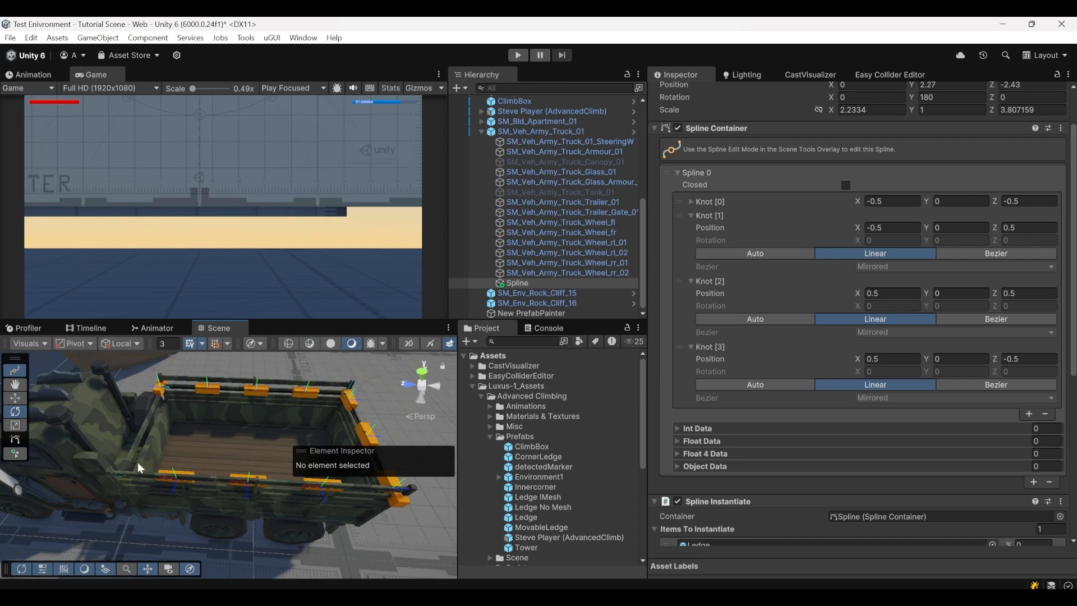
pyautogui.moveTo(152, 391)
pyautogui.mouseDown()
pyautogui.moveTo(169, 392)
pyautogui.moveTo(138, 387)
pyautogui.moveTo(152, 392)
pyautogui.mouseUp()
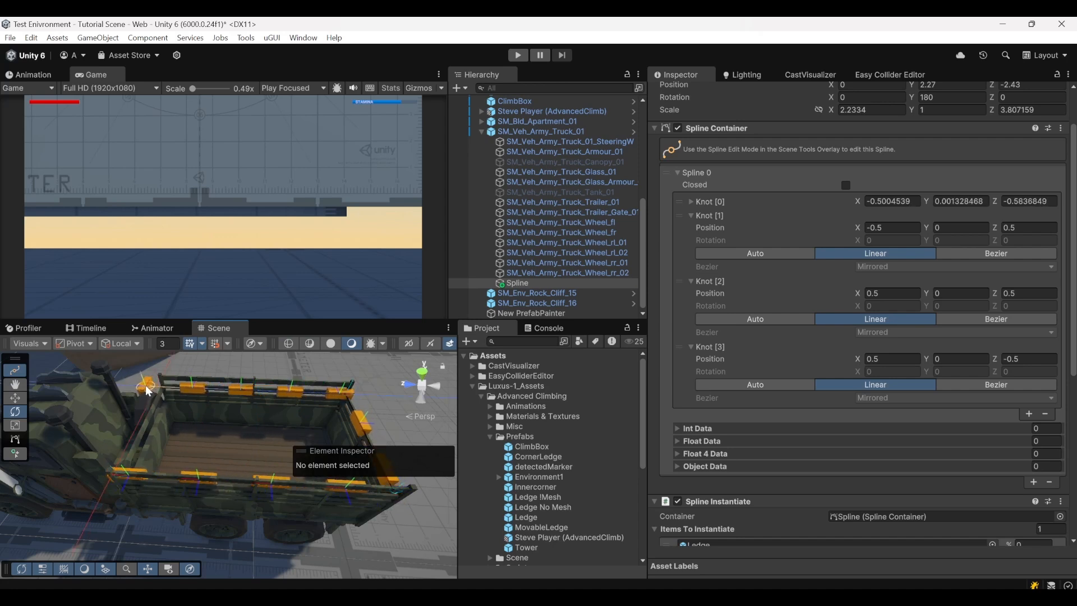
# Step: Set the spline distance spacing between the instantiated ledges to 1.3
pyautogui.scroll(-3, 786, 441)
pyautogui.scroll(-3, 826, 439)
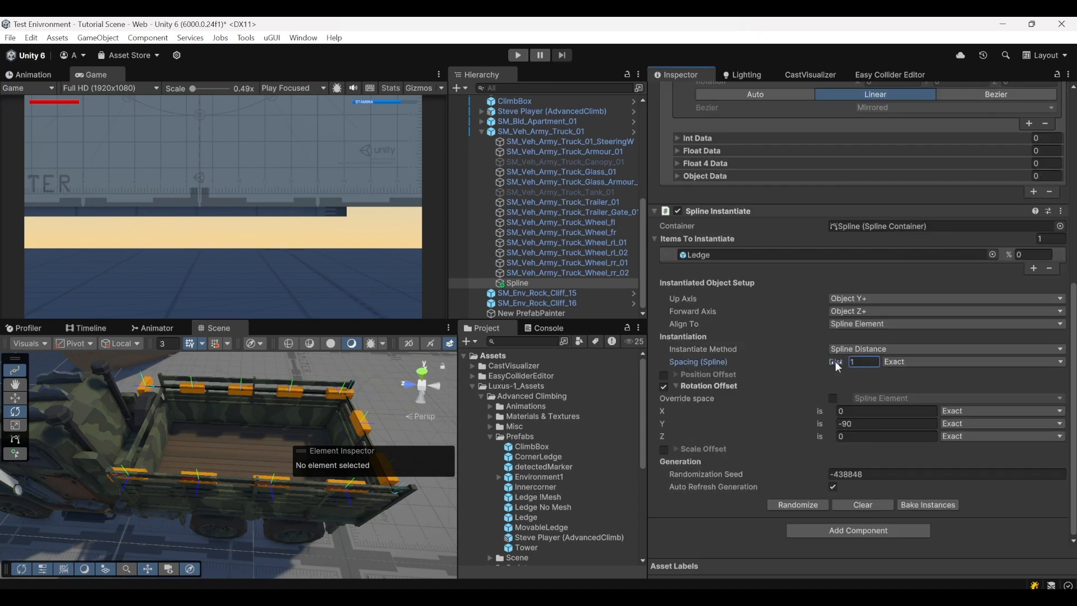
pyautogui.moveTo(836, 362); pyautogui.dragTo(840, 362)
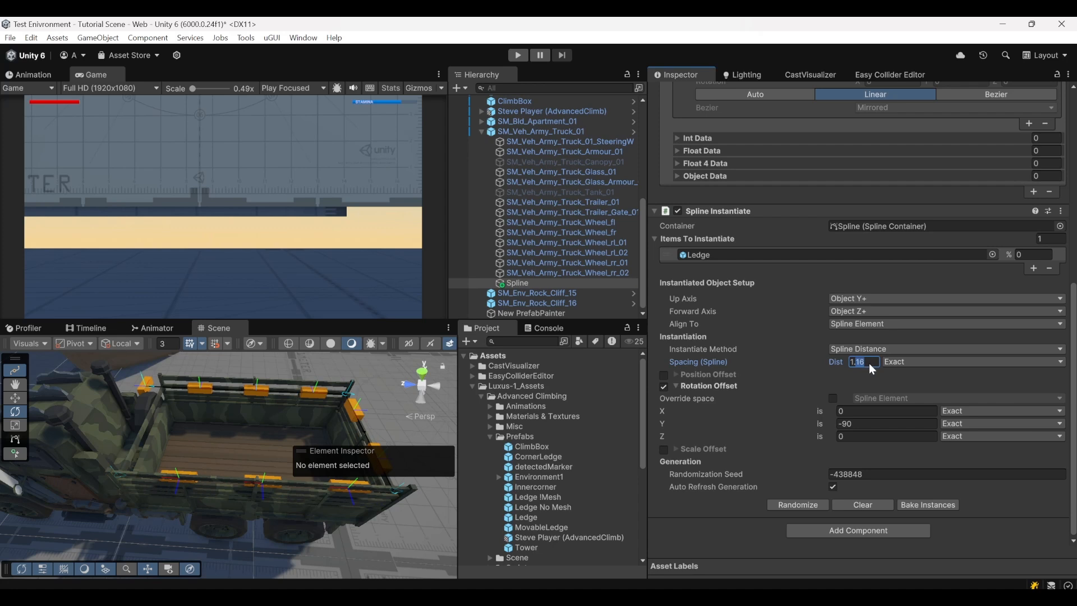
pyautogui.write('1.3')
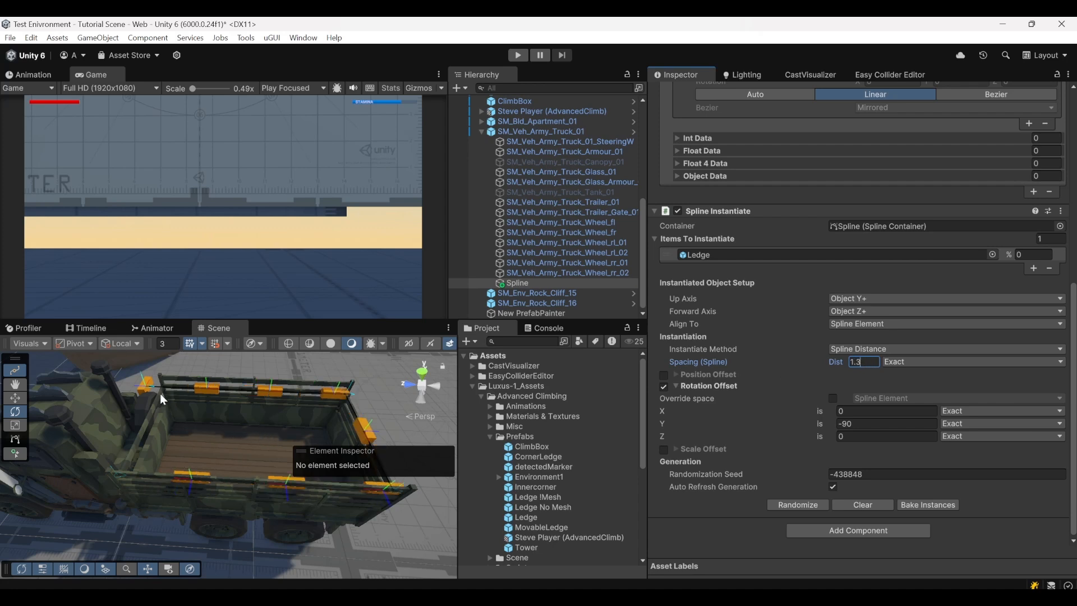
# Step: Move Knot 0 lengthwise along the cargo bed's rail to shift the spacing of the ledges
pyautogui.click(147, 385)
pyautogui.press('w')
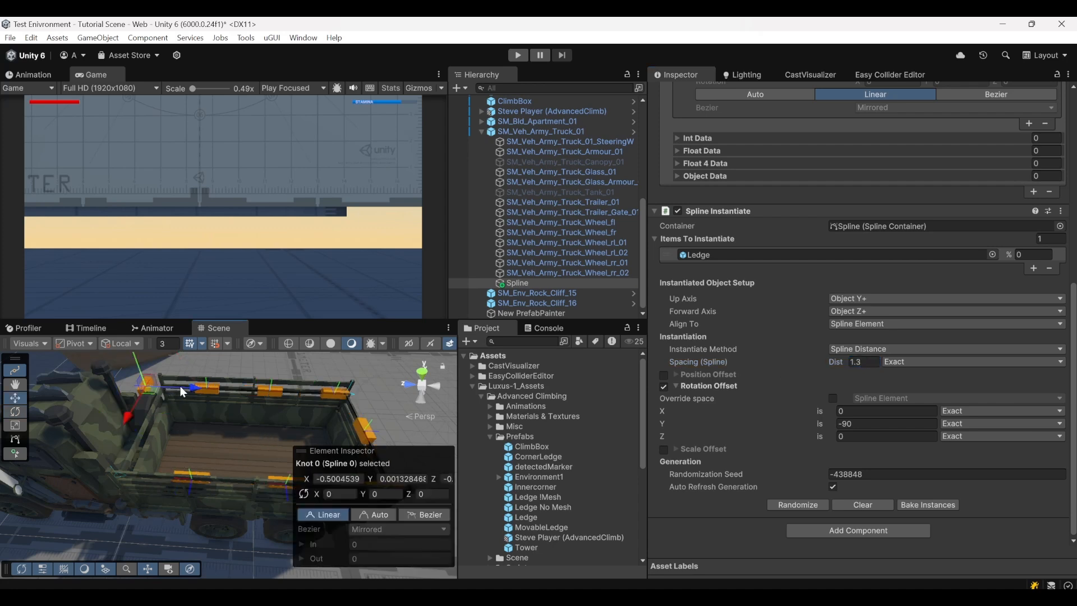
pyautogui.moveTo(194, 388); pyautogui.dragTo(239, 389)
pyautogui.moveTo(185, 421); pyautogui.dragTo(150, 459, button='right')
pyautogui.press('w')
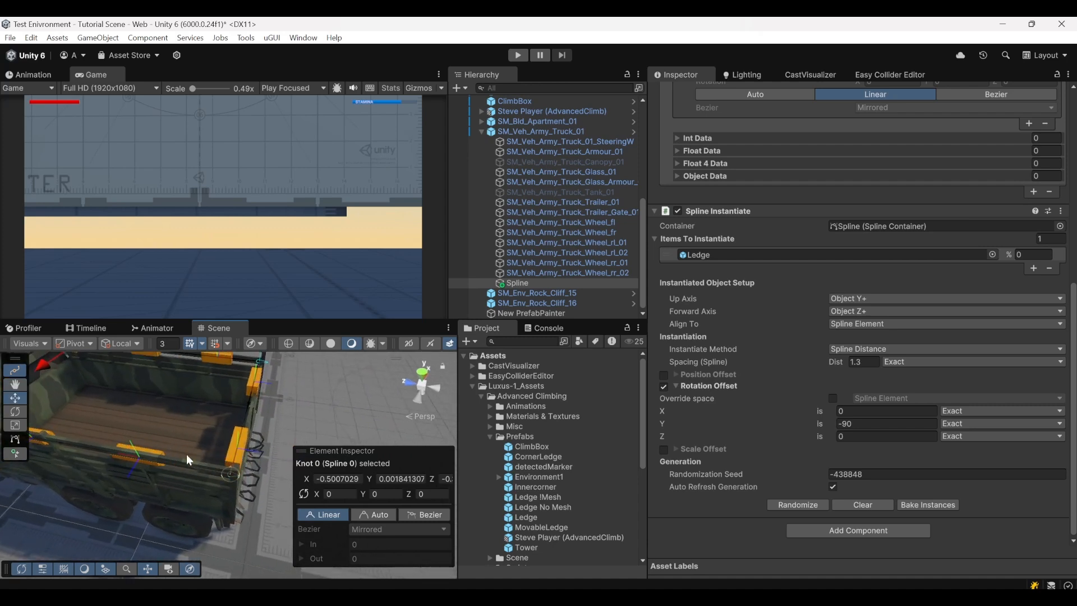
# Step: Examine the spacing and alignment of the ledges along the side rails and tailgate of the truck's cargo bed
pyautogui.moveTo(163, 474); pyautogui.dragTo(163, 416, button='right')
pyautogui.press('s')
pyautogui.press('w')
pyautogui.moveTo(224, 472); pyautogui.dragTo(231, 481, button='right')
pyautogui.press('w')
pyautogui.moveTo(230, 444)
pyautogui.mouseDown(button='right')
pyautogui.moveTo(20, 421)
pyautogui.moveTo(17, 433)
pyautogui.moveTo(34, 415)
pyautogui.moveTo(123, 423)
pyautogui.moveTo(258, 465)
pyautogui.moveTo(220, 454)
pyautogui.mouseUp(button='right')
pyautogui.press('a')
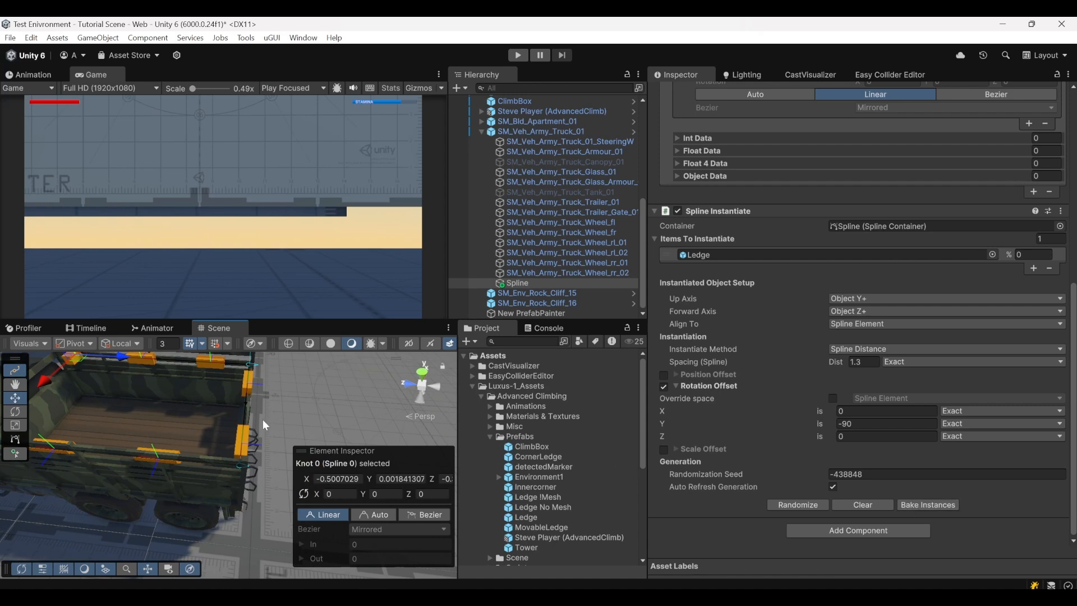
pyautogui.moveTo(238, 424); pyautogui.dragTo(228, 445, button='right')
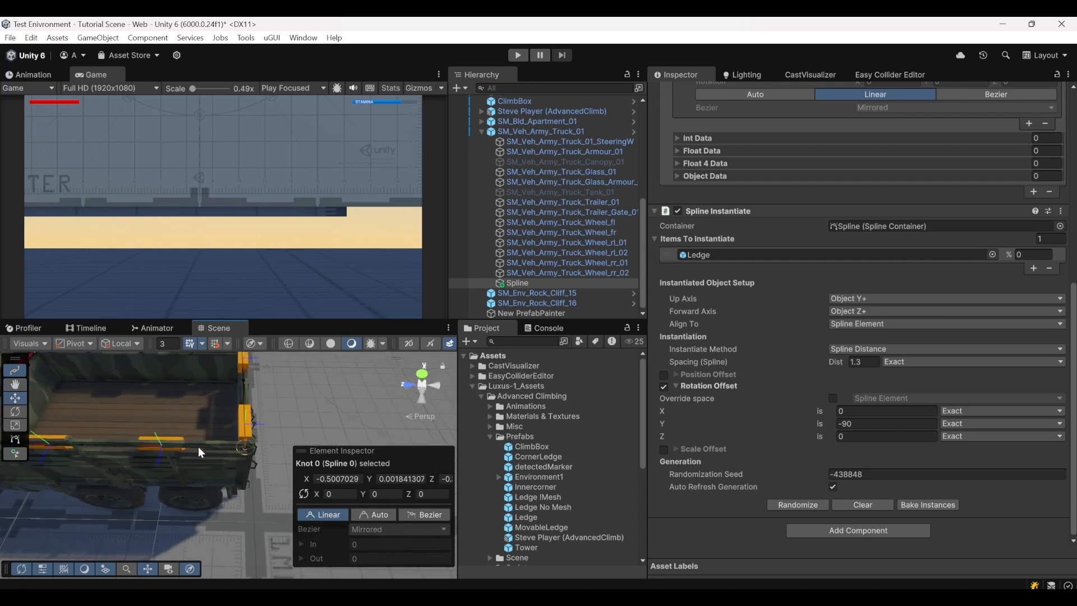
pyautogui.moveTo(198, 448); pyautogui.dragTo(199, 459, button='right')
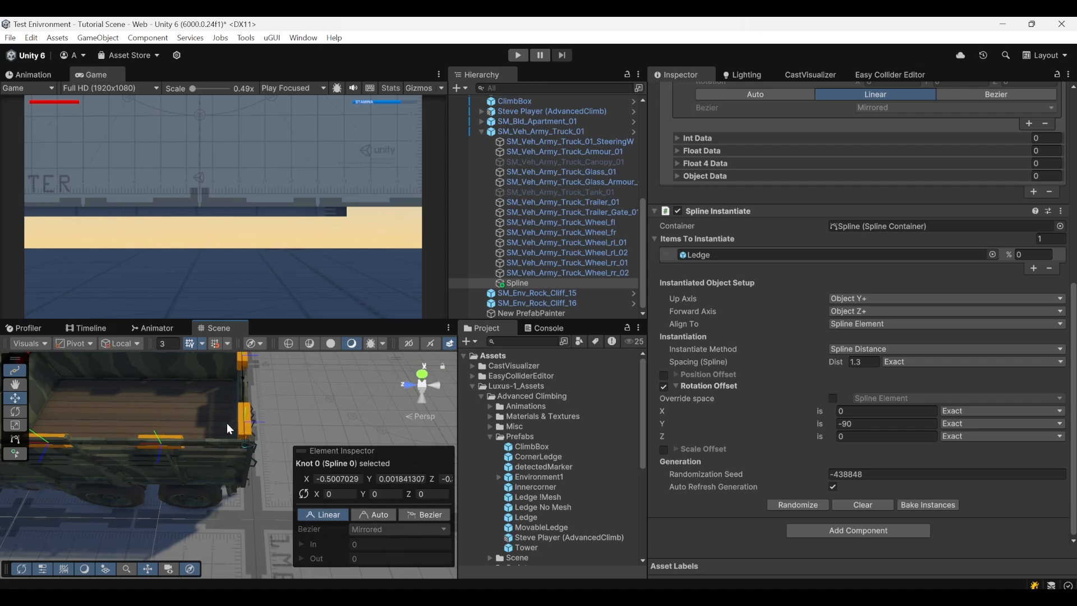
pyautogui.moveTo(215, 468); pyautogui.dragTo(159, 469, button='right')
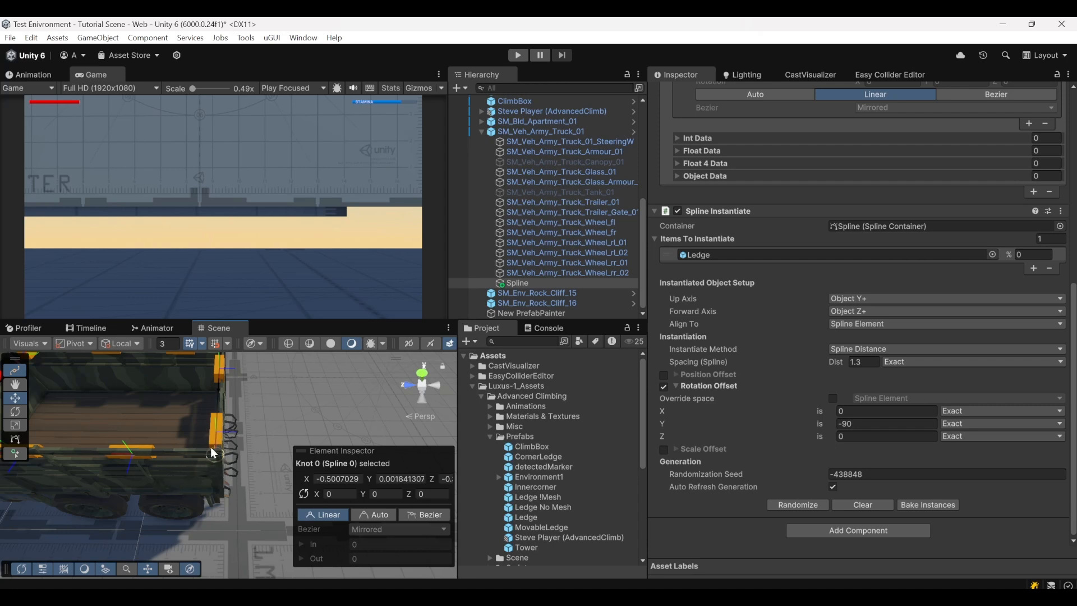
pyautogui.moveTo(212, 449)
pyautogui.mouseDown(button='right')
pyautogui.moveTo(180, 464)
pyautogui.moveTo(228, 431)
pyautogui.moveTo(218, 438)
pyautogui.mouseUp(button='right')
pyautogui.press('s')
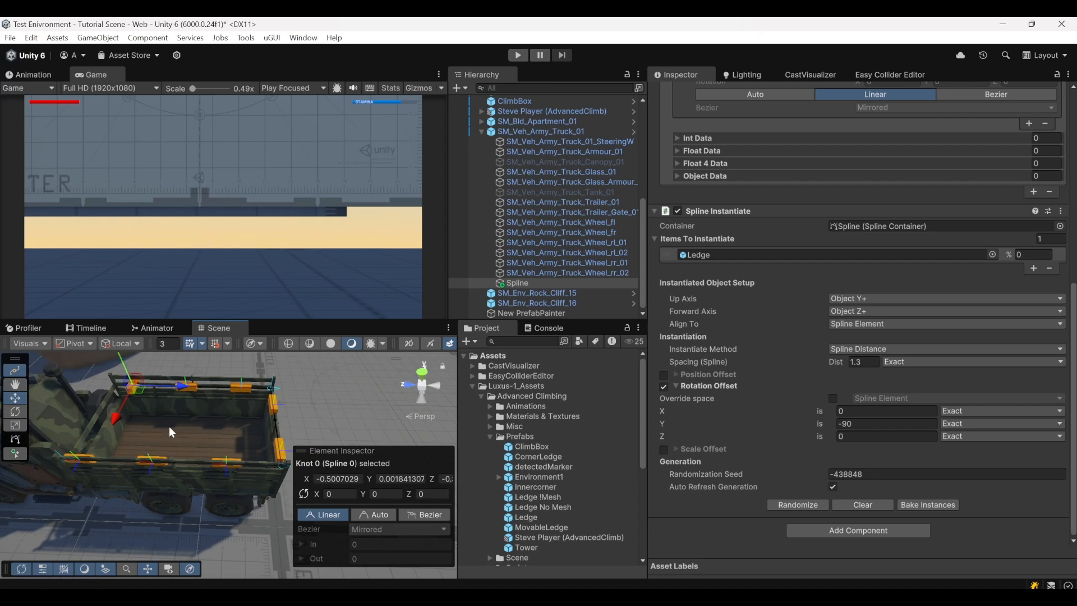
# Step: Bake the Spline Instantiate ledges into separate objects and expand Spline to list the baked instances
pyautogui.click(923, 506)
pyautogui.click(495, 287)
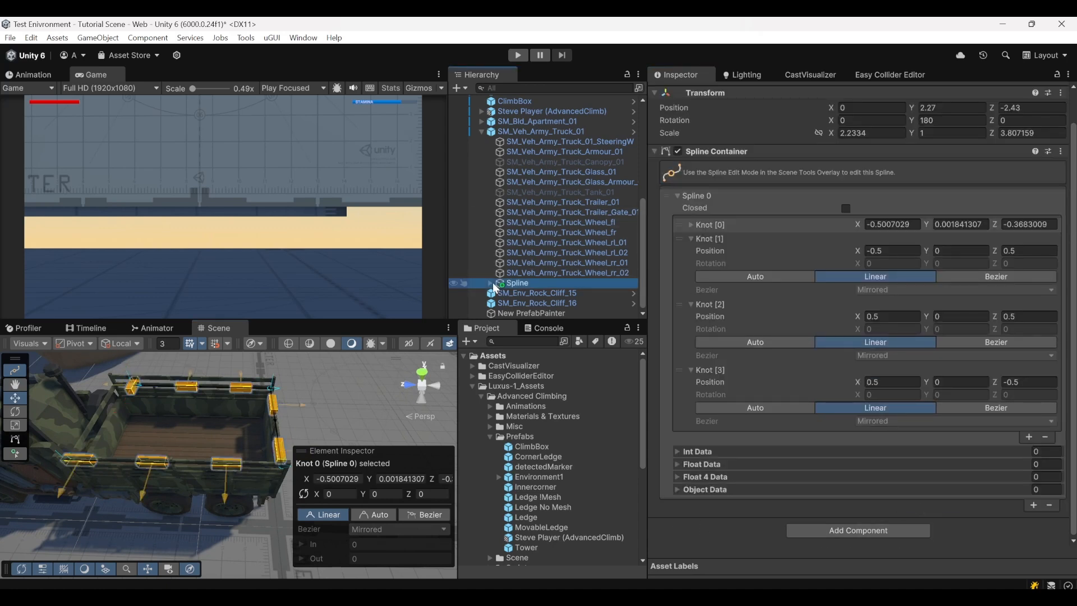
pyautogui.click(491, 283)
pyautogui.click(280, 464)
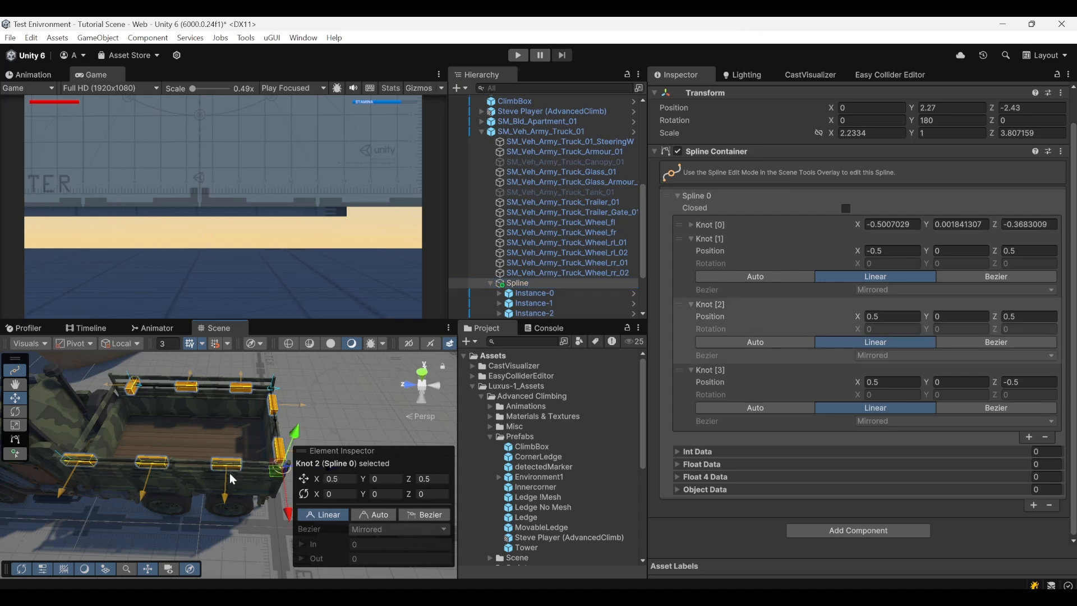
pyautogui.press('f')
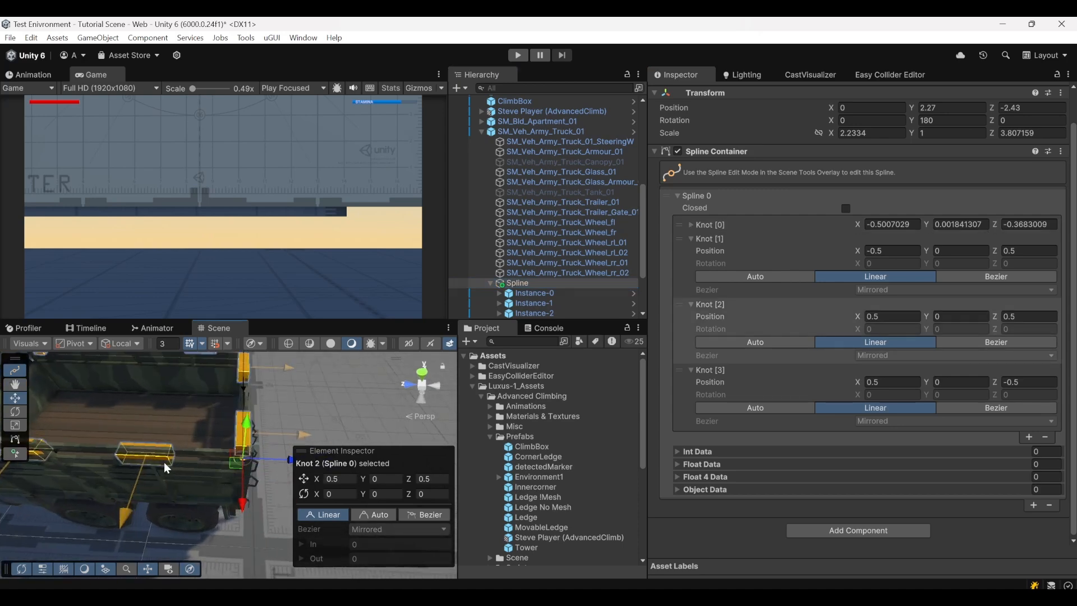
pyautogui.scroll(-3, 519, 300)
pyautogui.click(539, 283)
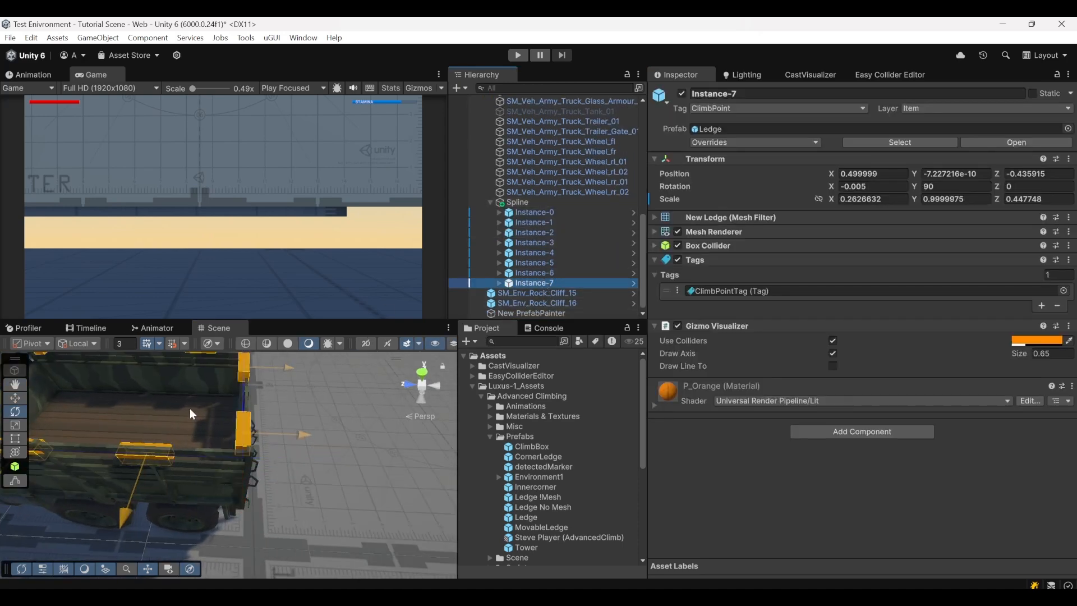
# Step: Move the near side rail's rearmost ledge, Instance-5, closer to the tailgate, to Z 0.345
pyautogui.click(166, 452)
pyautogui.click(166, 452)
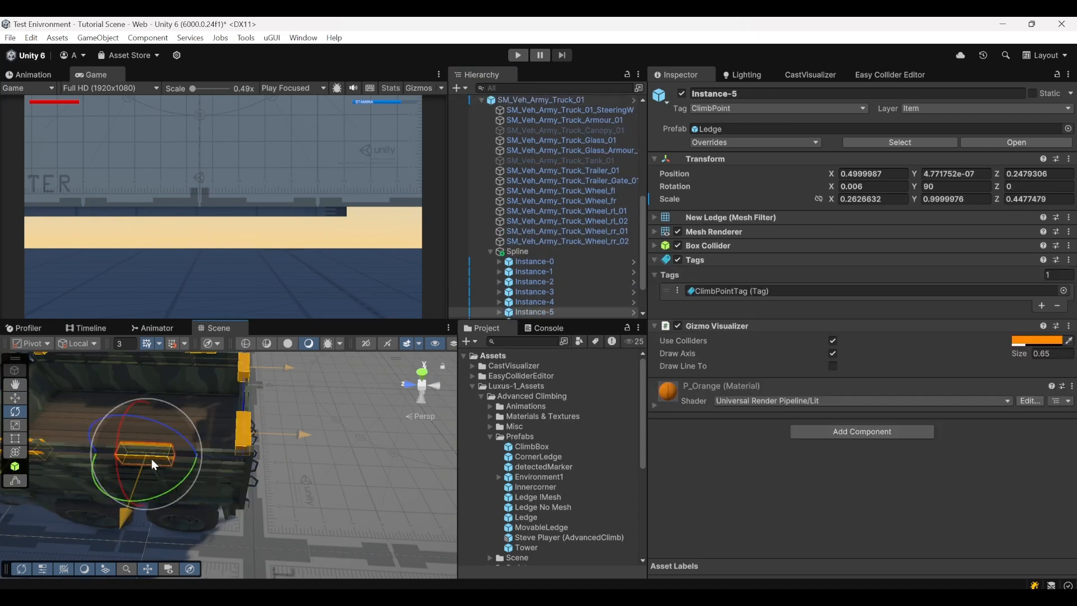
pyautogui.press('w')
pyautogui.moveTo(98, 452); pyautogui.dragTo(138, 454)
pyautogui.press('a')
pyautogui.moveTo(111, 457); pyautogui.dragTo(115, 459, button='right')
# Step: Duplicate the moved ledge and slide ledges along the near side rail to get four evenly spaced ones
pyautogui.hotkey('ctrl', 'd')
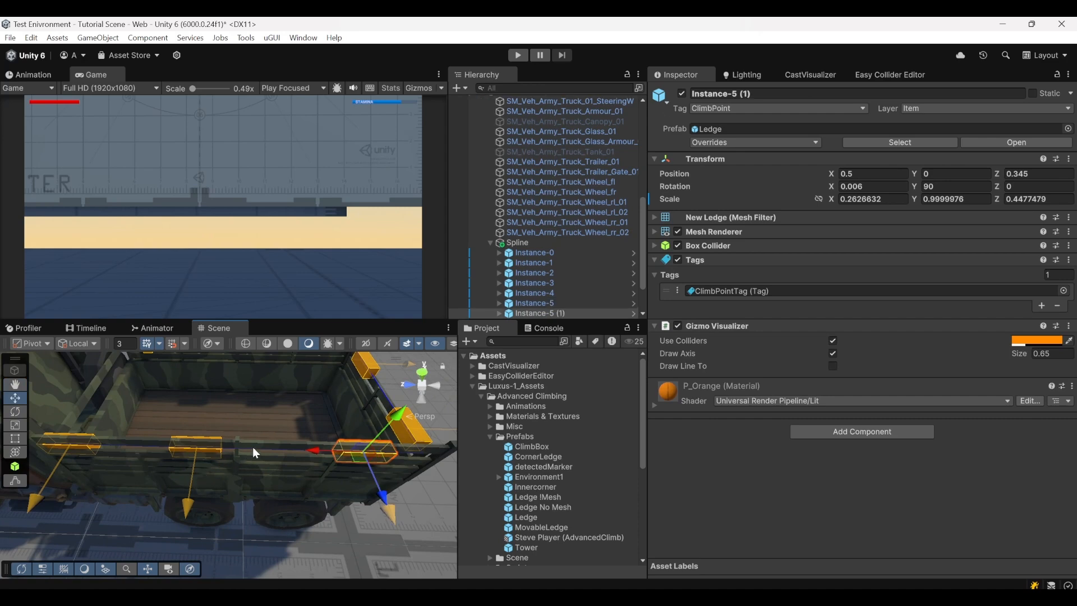
pyautogui.moveTo(313, 454); pyautogui.dragTo(116, 442)
pyautogui.click(173, 452)
pyautogui.press('w')
pyautogui.moveTo(252, 400); pyautogui.dragTo(175, 412, button='right')
# Step: Delete the misrotated ledge Instance-0 on the far side rail and duplicate Instance-1 twice to fill that rail
pyautogui.click(150, 429)
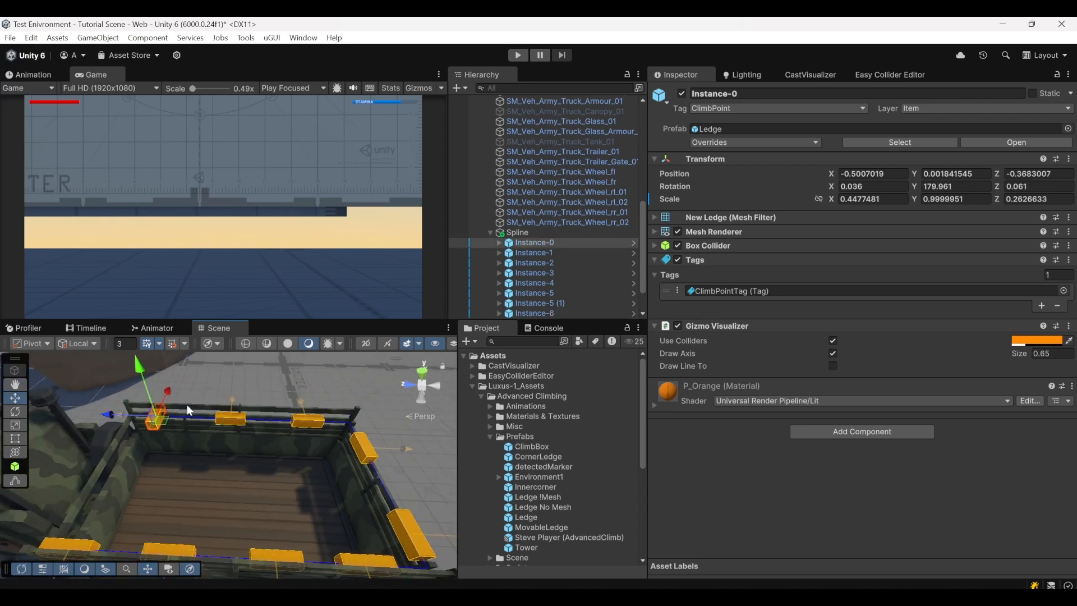
pyautogui.click(238, 422)
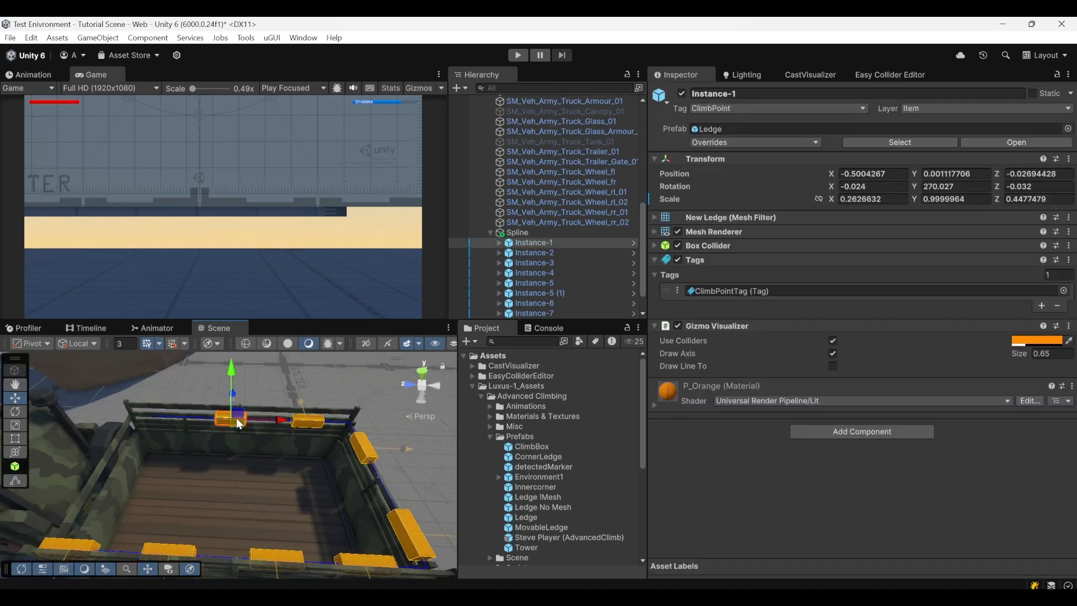
pyautogui.hotkey('ctrl', 'd')
pyautogui.moveTo(280, 420); pyautogui.dragTo(995, 455)
pyautogui.hotkey('ctrl', 'd')
pyautogui.click(238, 433)
pyautogui.click(236, 421)
# Step: Duplicate the tailgate ledge Instance-3 and space three ledges across the tailgate, with Instance-3 at X -0.335
pyautogui.keyDown('alt'); pyautogui.moveTo(427, 470); pyautogui.dragTo(606, 404); pyautogui.keyUp('alt')
pyautogui.click(291, 459)
pyautogui.hotkey('ctrl', 'd')
pyautogui.click(272, 455)
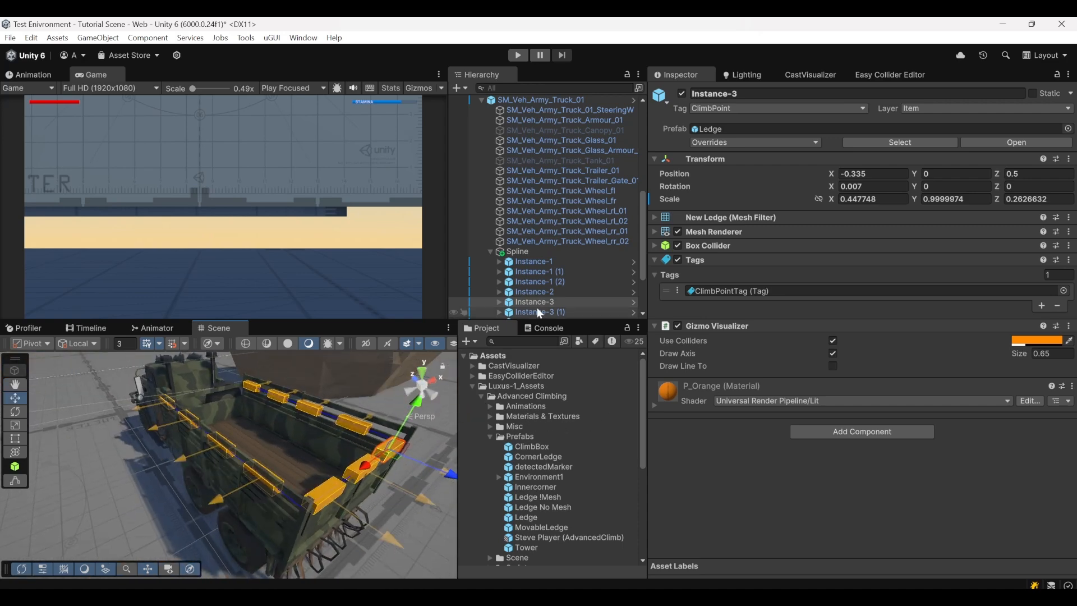
# Step: Play the scene, run to the truck, grab a side ledge and shimmy around the rear corner onto the tailgate
pyautogui.click(518, 55)
pyautogui.press('w')
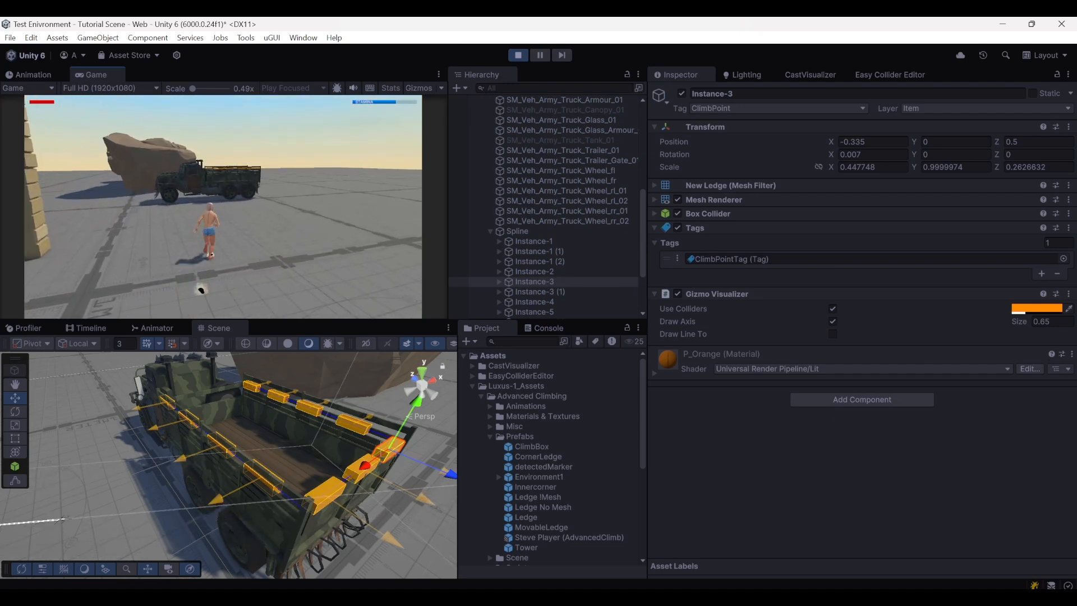
pyautogui.press('space')
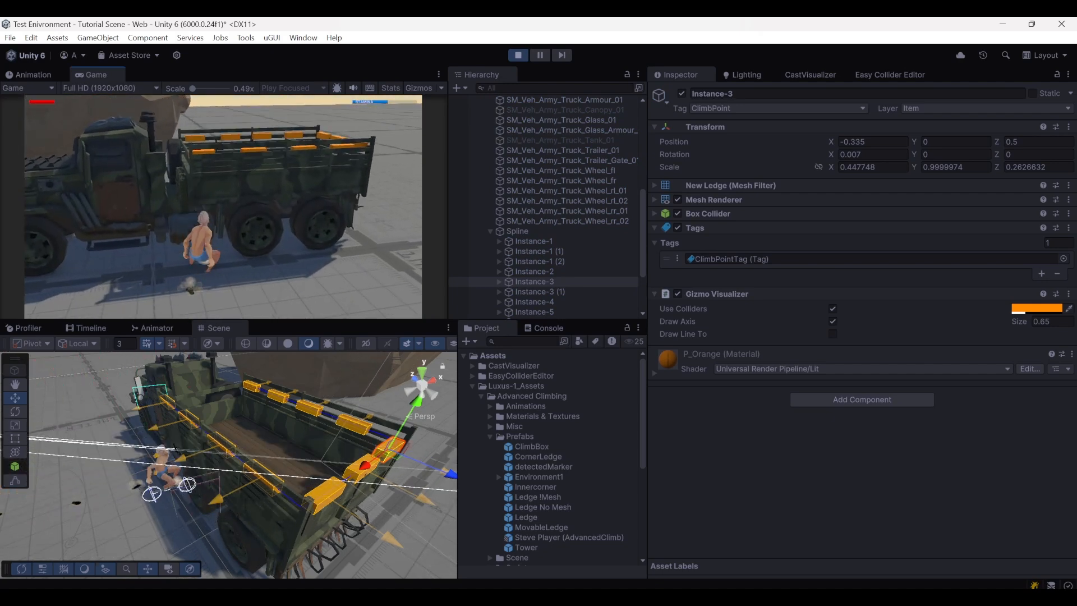
pyautogui.press('d')
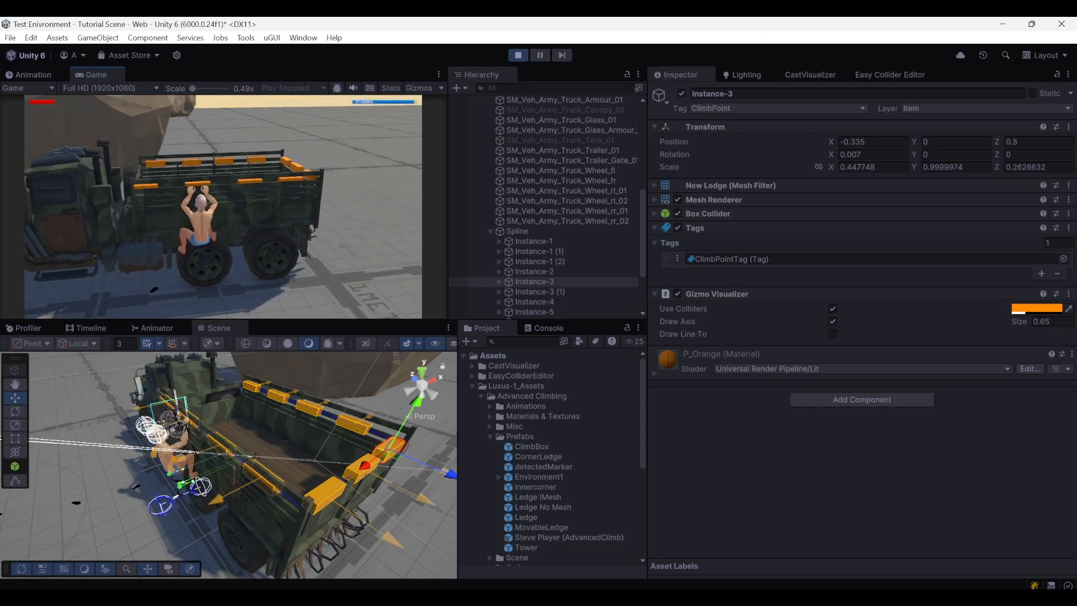
pyautogui.press('d')
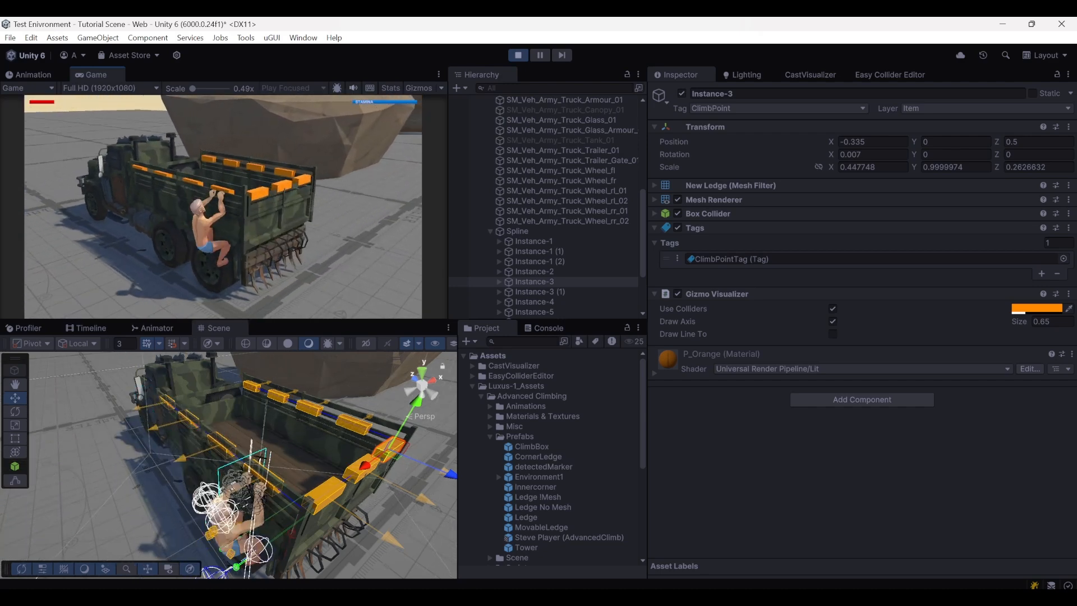
pyautogui.press('d')
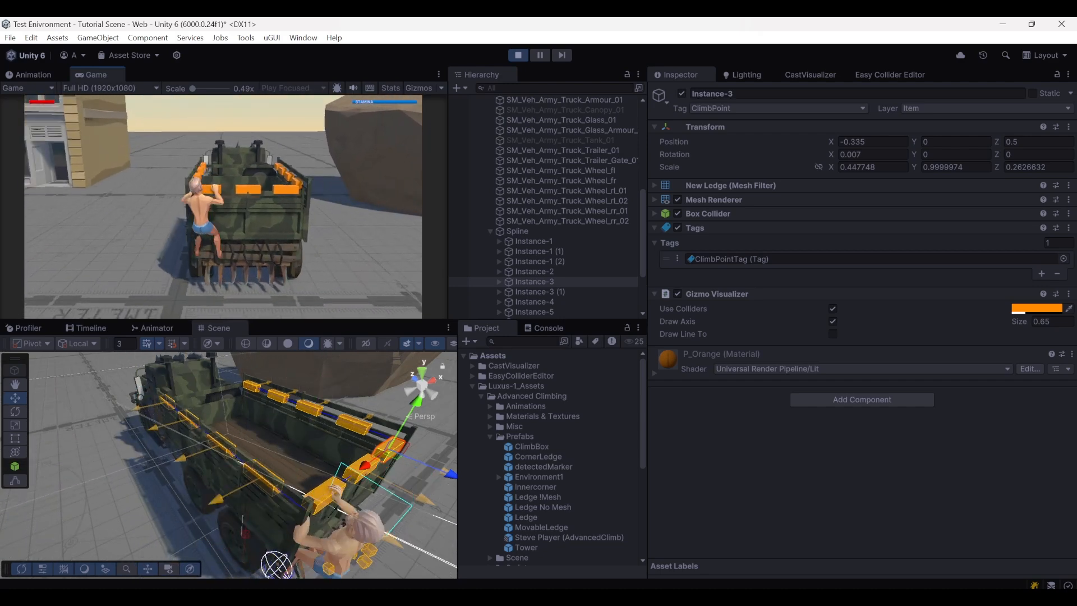
# Step: Test shimmying back and forth around the rear corner, drop off and run around the truck to its tailgate
pyautogui.press('a')
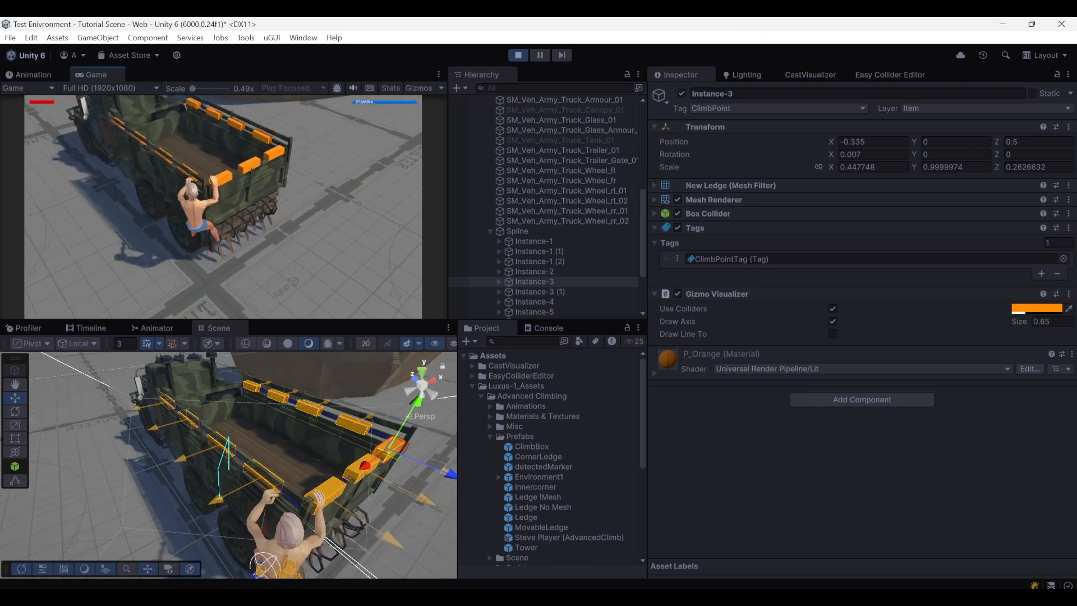
pyautogui.press('d')
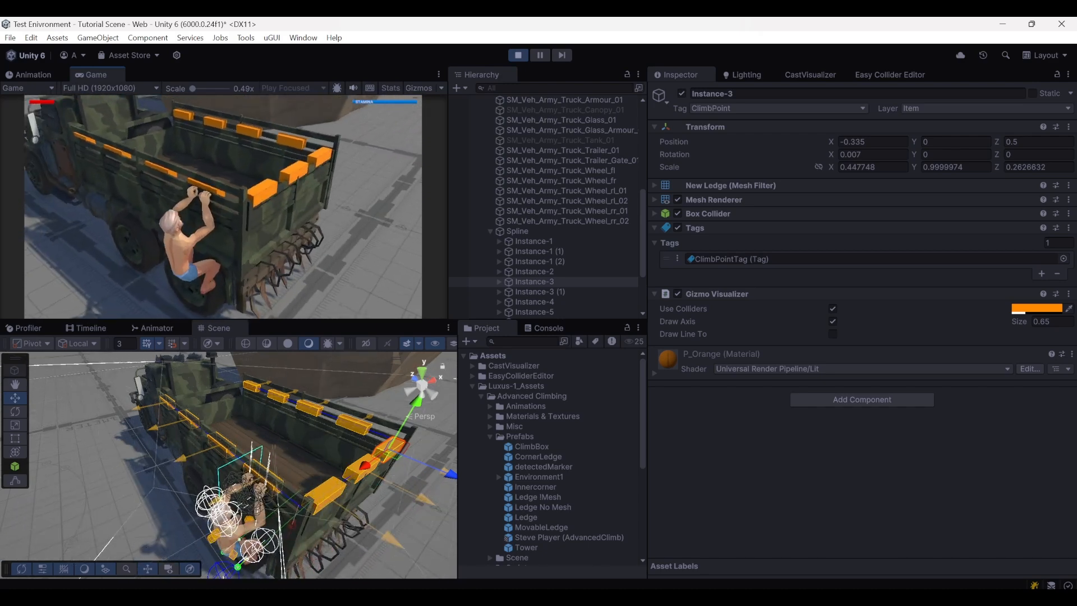
pyautogui.press('d')
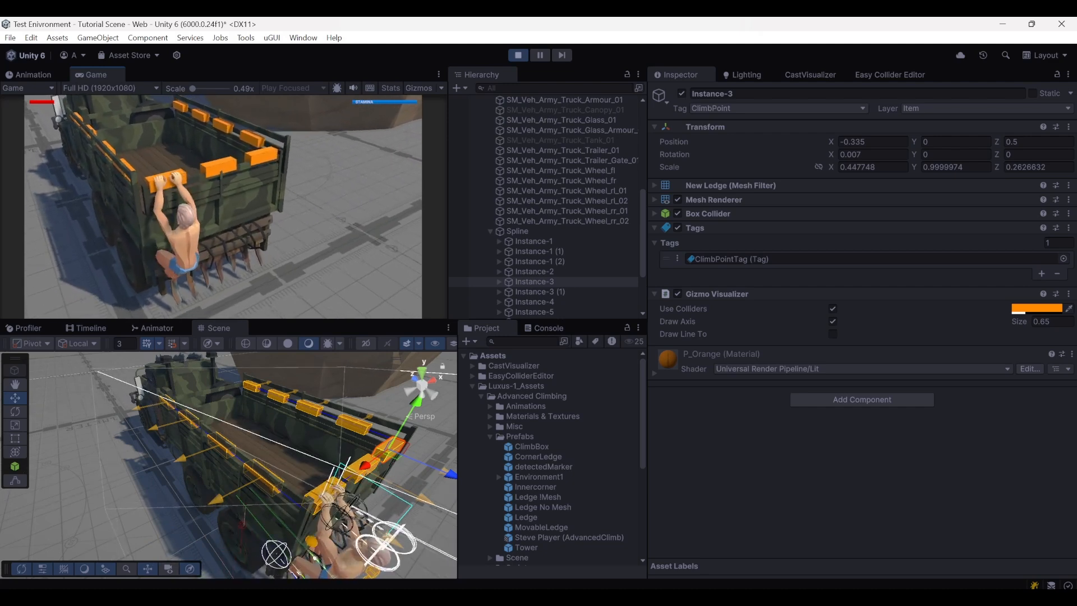
pyautogui.press('a')
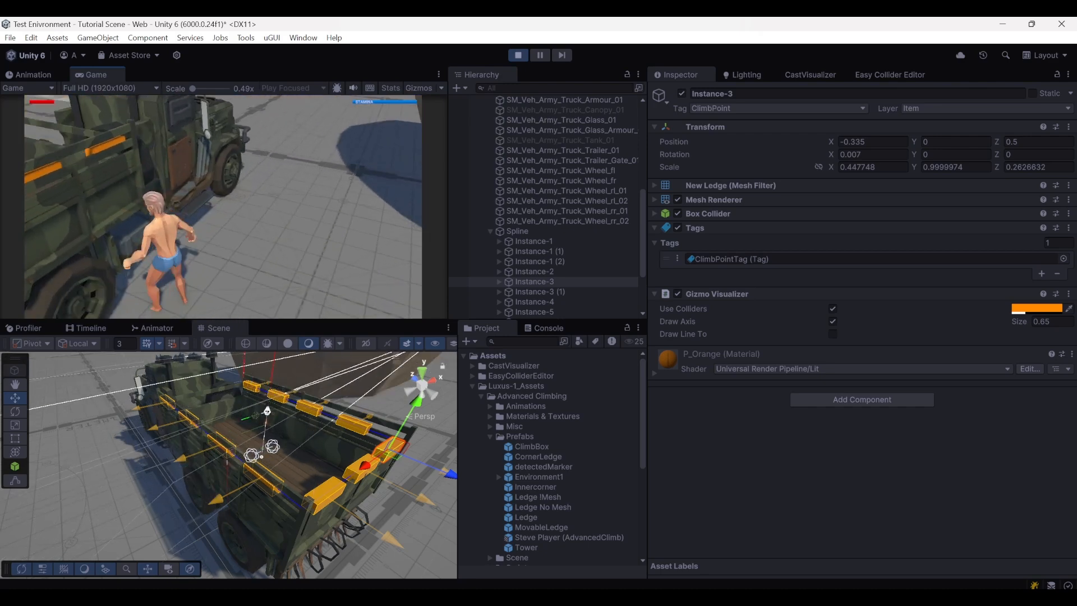
pyautogui.press('a')
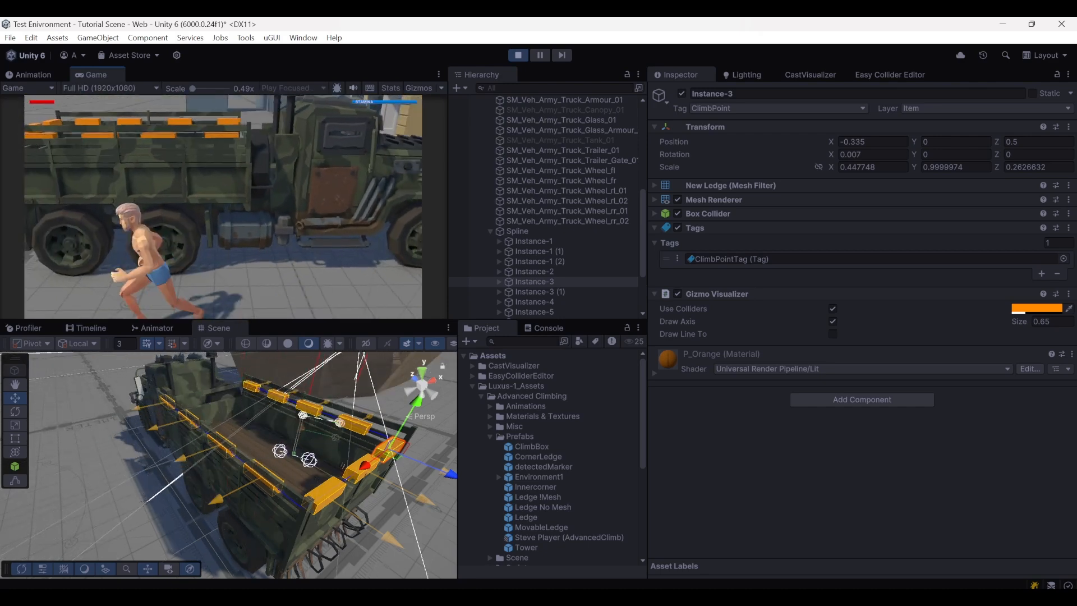
pyautogui.press('Escape')
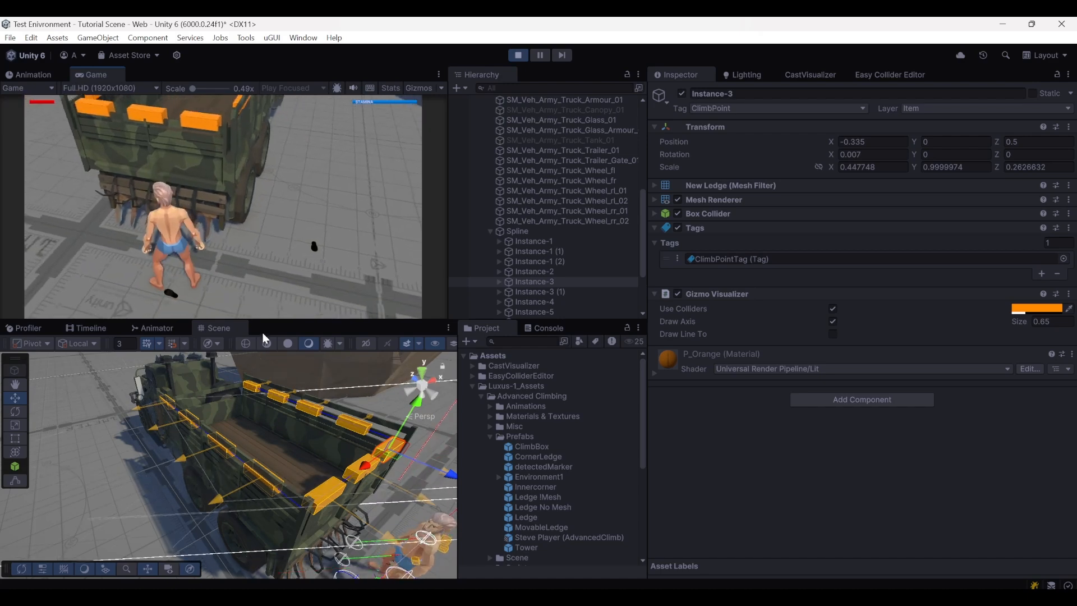
# Step: Select Spline in the running scene and lower it with its ledges to Y 2.01
pyautogui.press('s')
pyautogui.moveTo(305, 442); pyautogui.dragTo(367, 420, button='right')
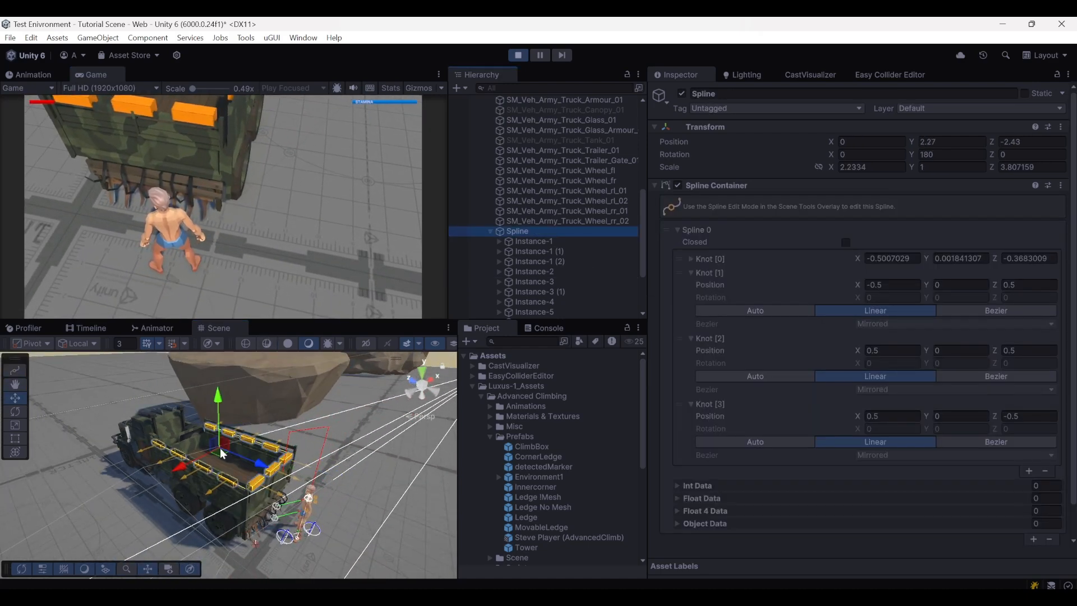
pyautogui.moveTo(221, 453); pyautogui.dragTo(192, 479, button='right')
pyautogui.press('w')
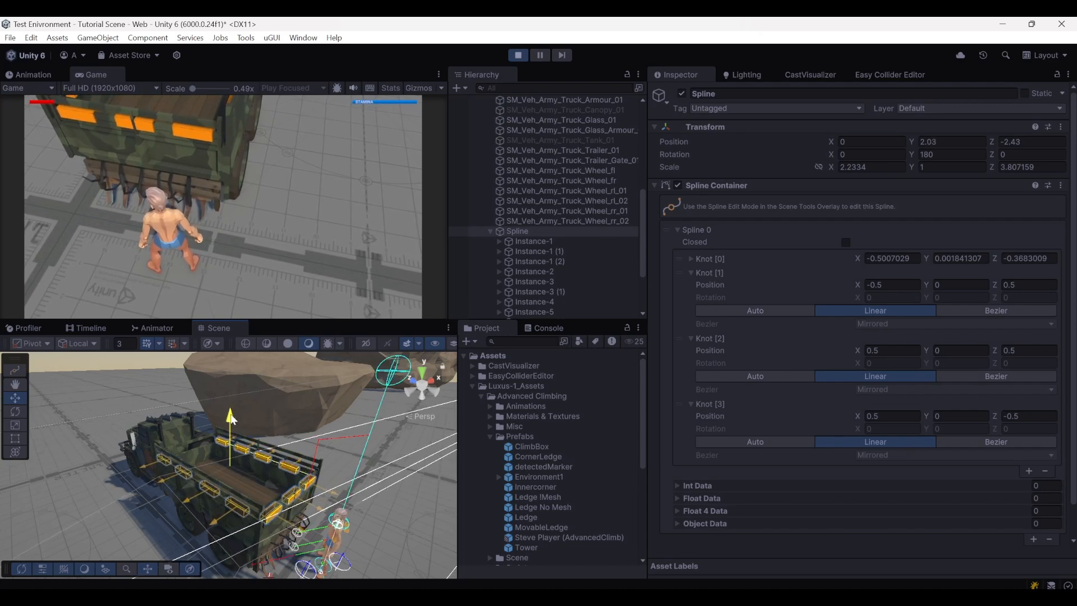
pyautogui.moveTo(233, 422); pyautogui.dragTo(213, 515, button='right')
# Step: Enable States debugging in the Animal component of Steve Player (AdvancedClimb) and show the Console
pyautogui.scroll(5, 550, 211)
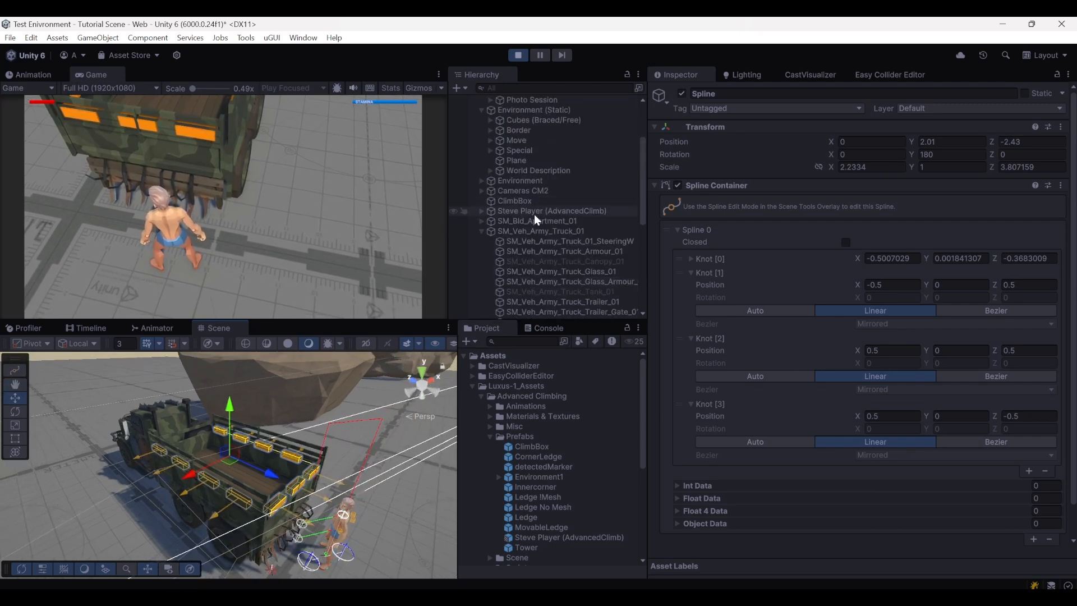
pyautogui.click(534, 212)
pyautogui.scroll(-5, 820, 271)
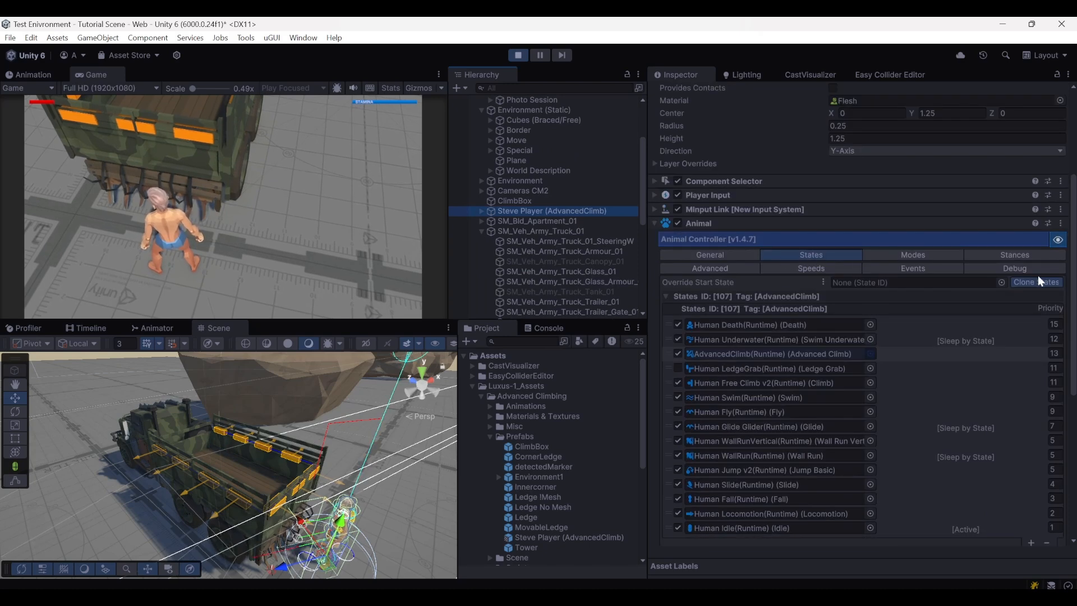
pyautogui.click(1013, 270)
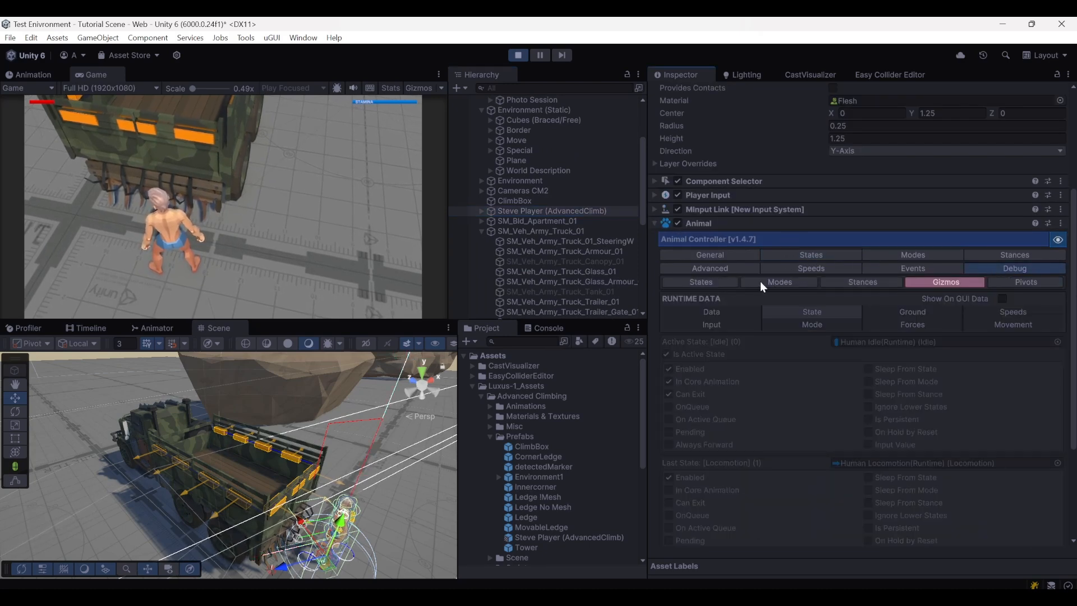
pyautogui.click(701, 280)
pyautogui.click(544, 328)
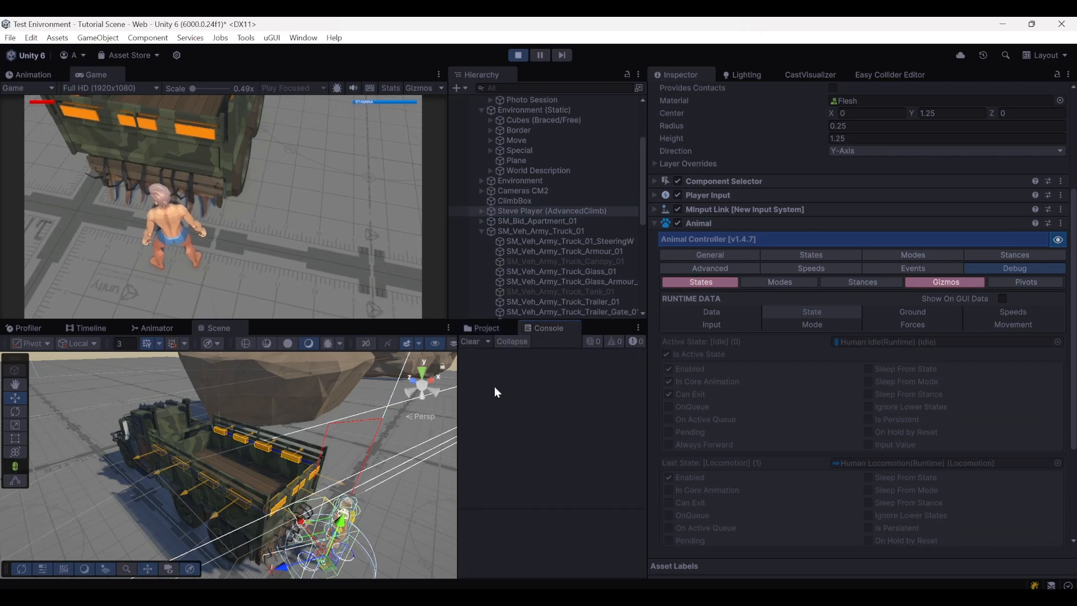
# Step: Test grabbing the lowered ledges on the truck's side with the character, drop off and release the cursor
pyautogui.click(281, 248)
pyautogui.press('a')
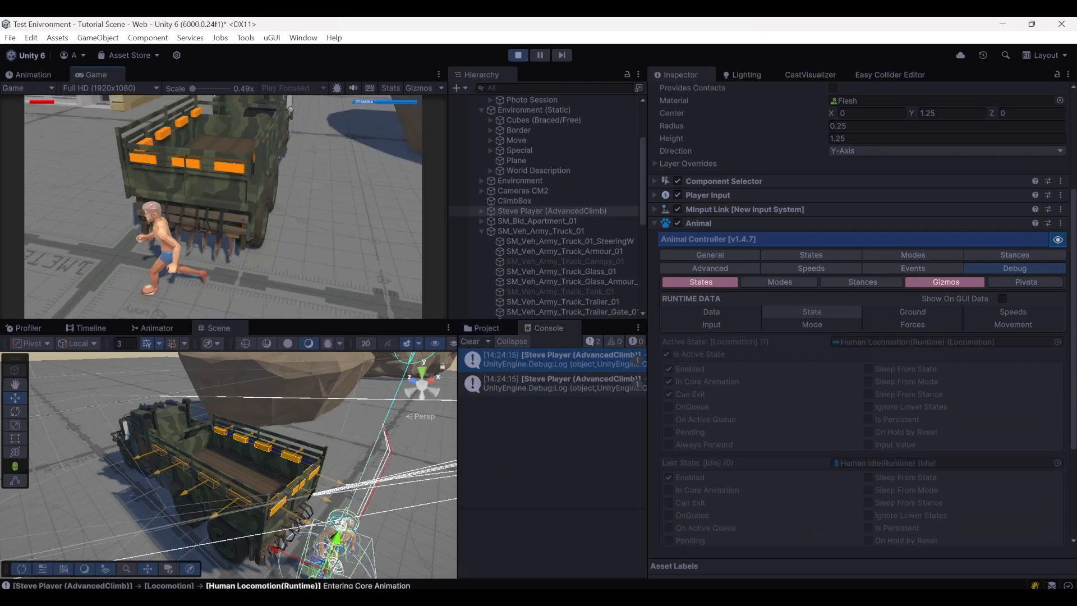
pyautogui.press('w')
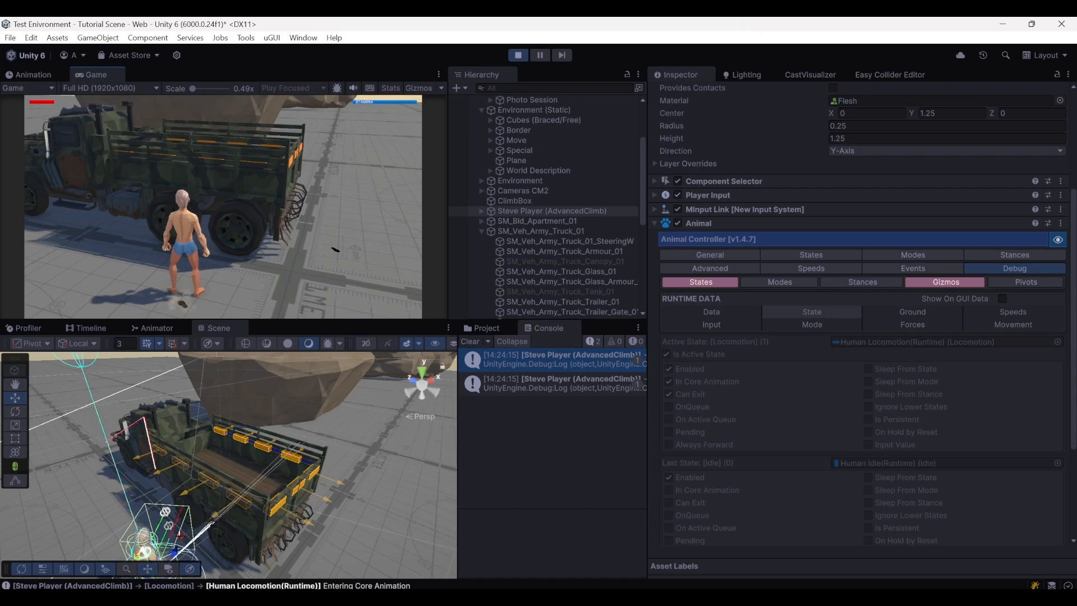
pyautogui.press('space')
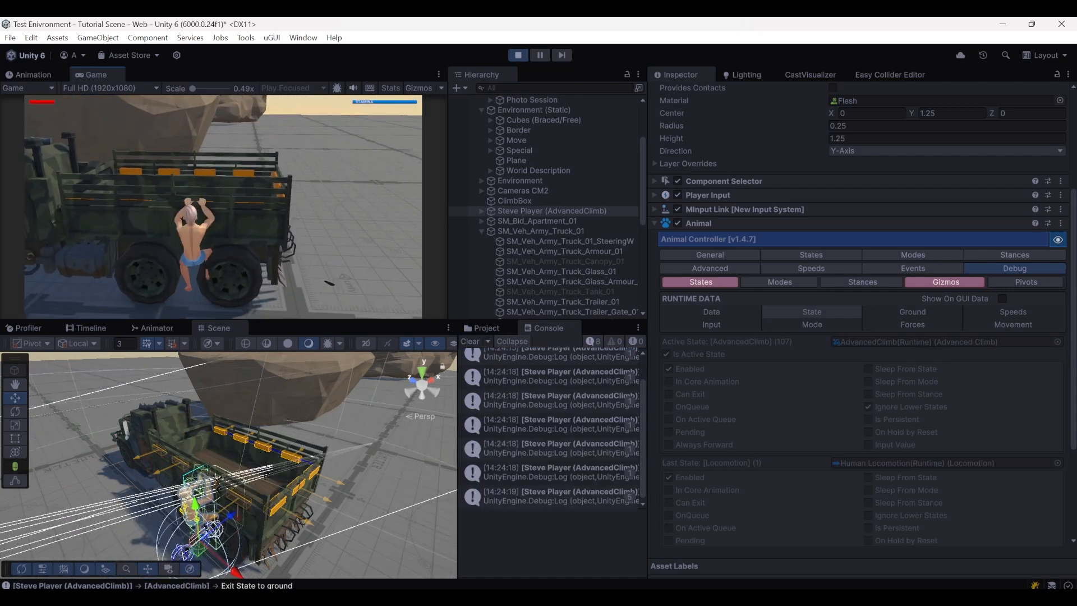
pyautogui.press('Escape')
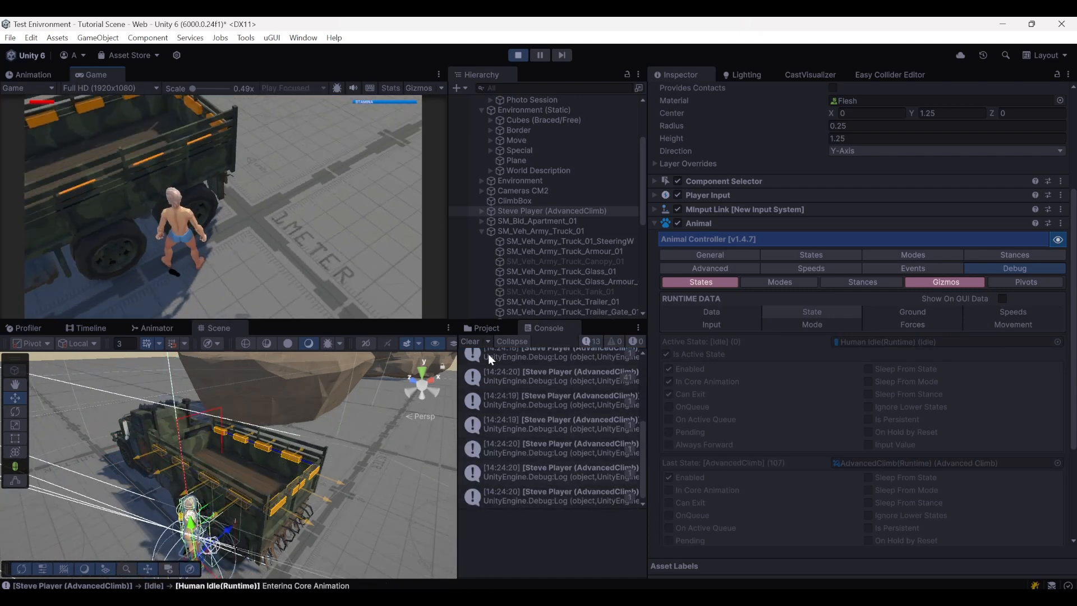
# Step: Clear the Console, test grabbing the ledge on the truck's side again, drop off and release the cursor
pyautogui.click(467, 343)
pyautogui.click(359, 247)
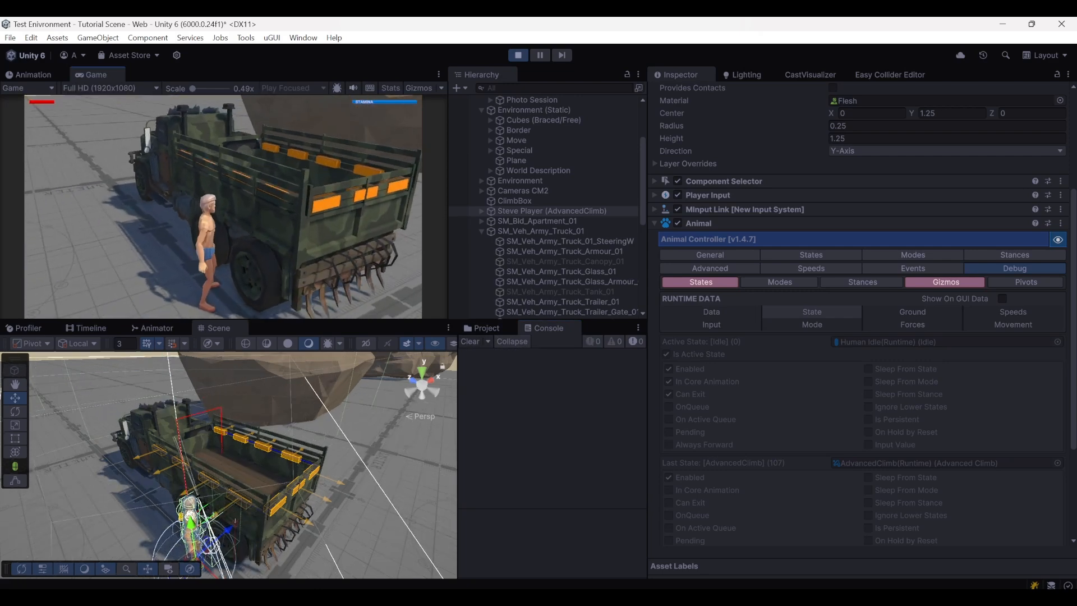
pyautogui.press('space')
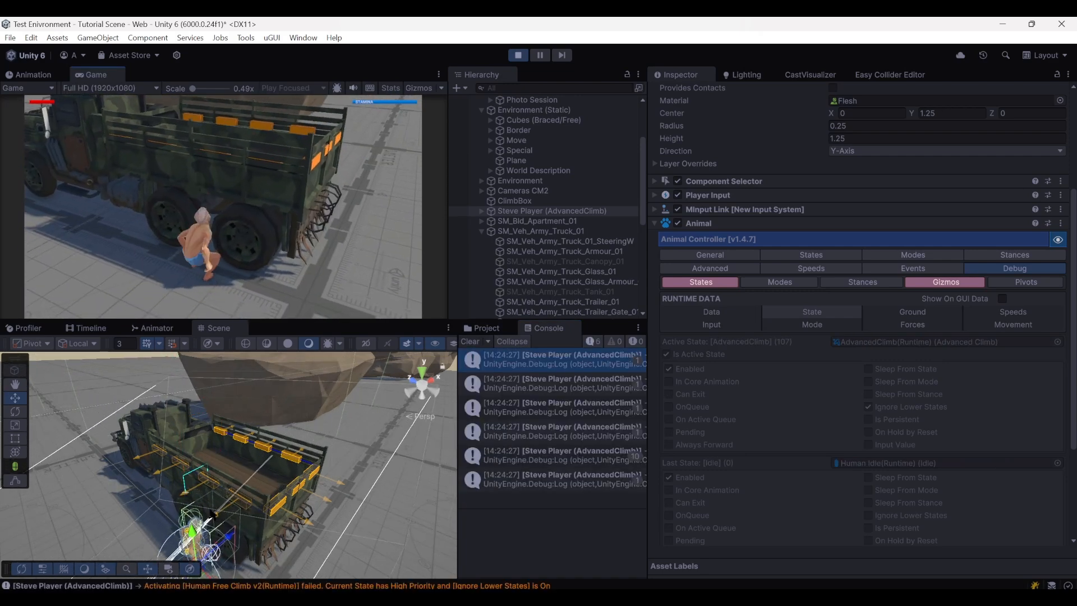
pyautogui.press('s')
pyautogui.press('Escape')
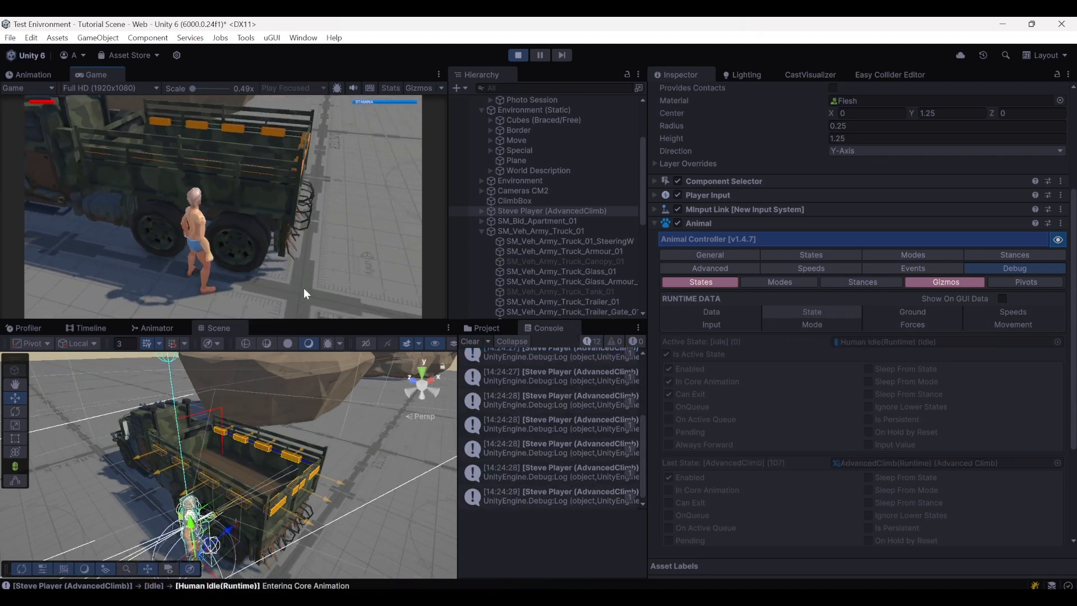
# Step: Examine the state log entries of the climb test in the Console, including the details of the Fall state's Try Failed entry
pyautogui.moveTo(457, 538); pyautogui.dragTo(225, 499)
pyautogui.scroll(2, 472, 477)
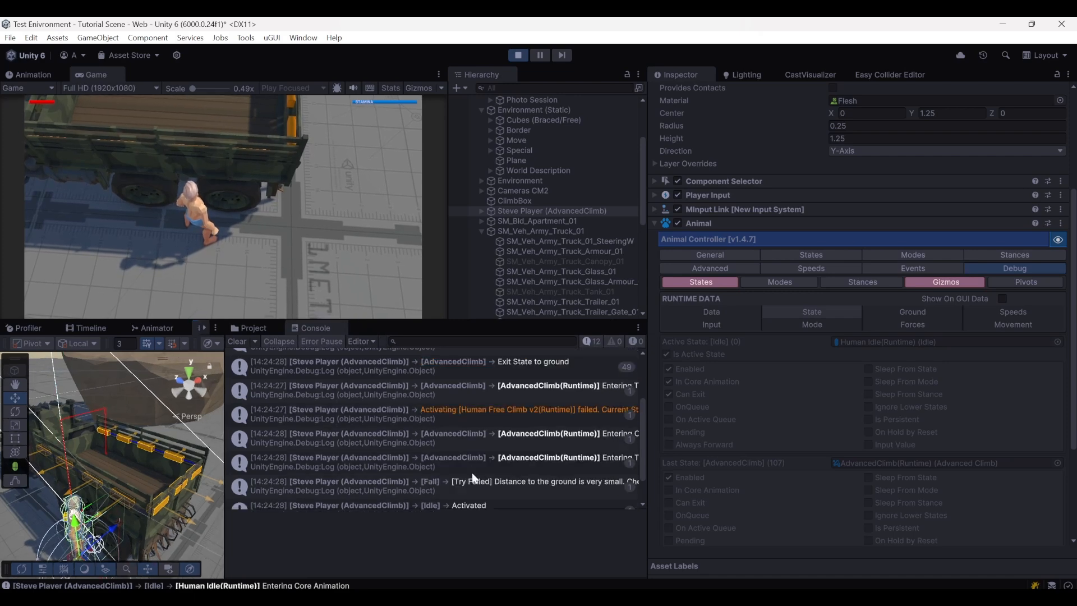
pyautogui.scroll(-2, 528, 452)
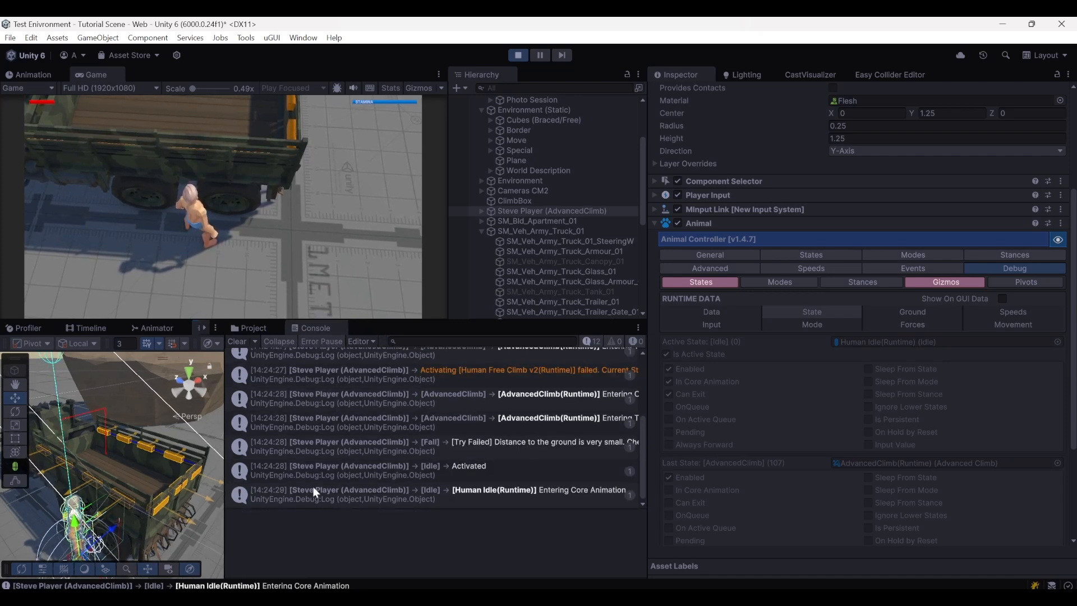
pyautogui.moveTo(224, 516); pyautogui.dragTo(153, 516)
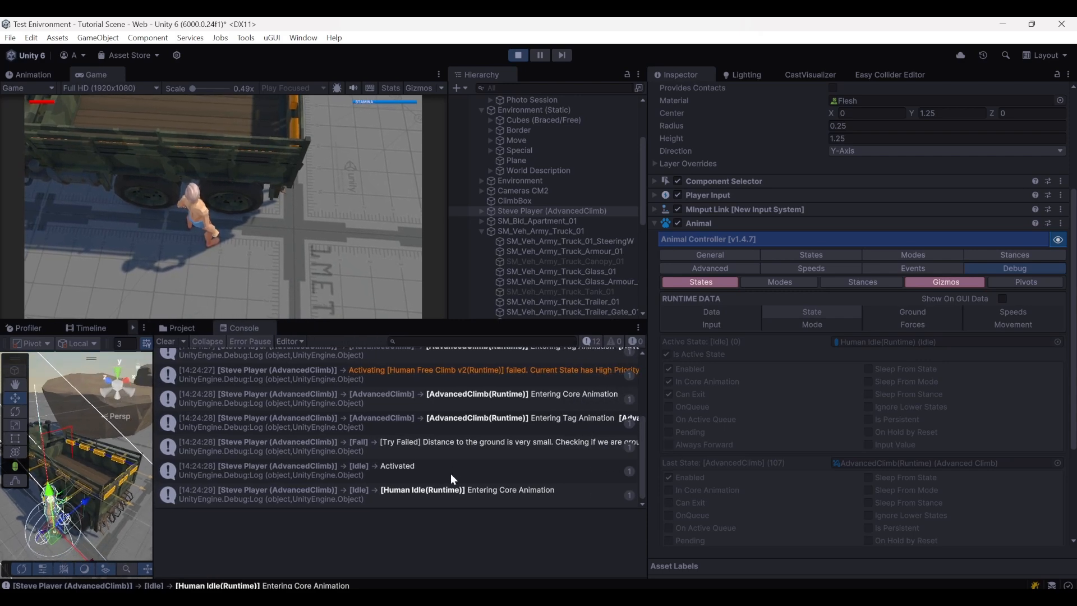
pyautogui.scroll(2, 437, 467)
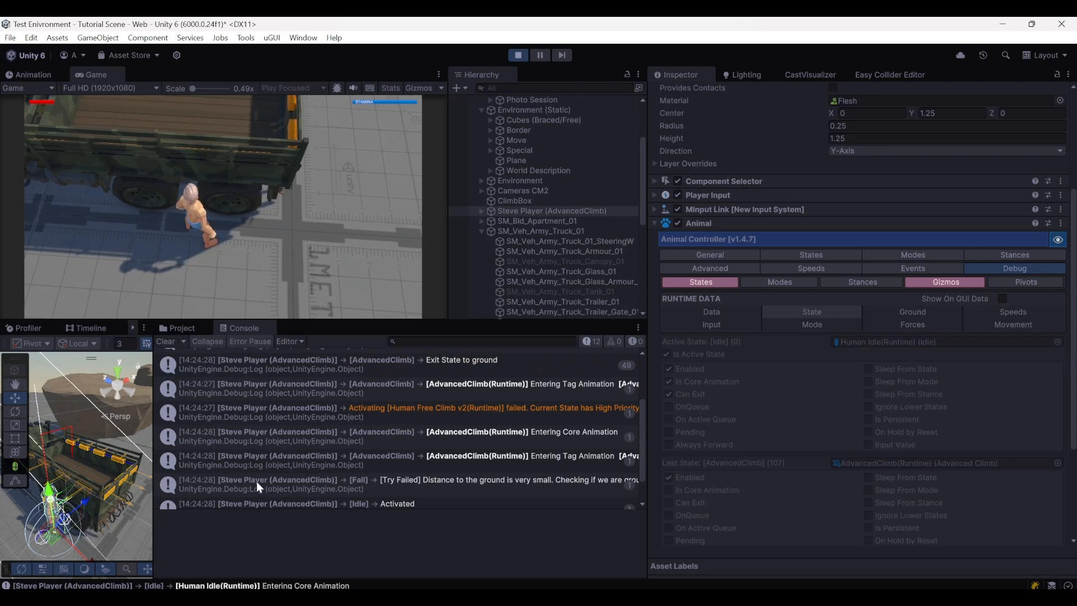
pyautogui.click(426, 485)
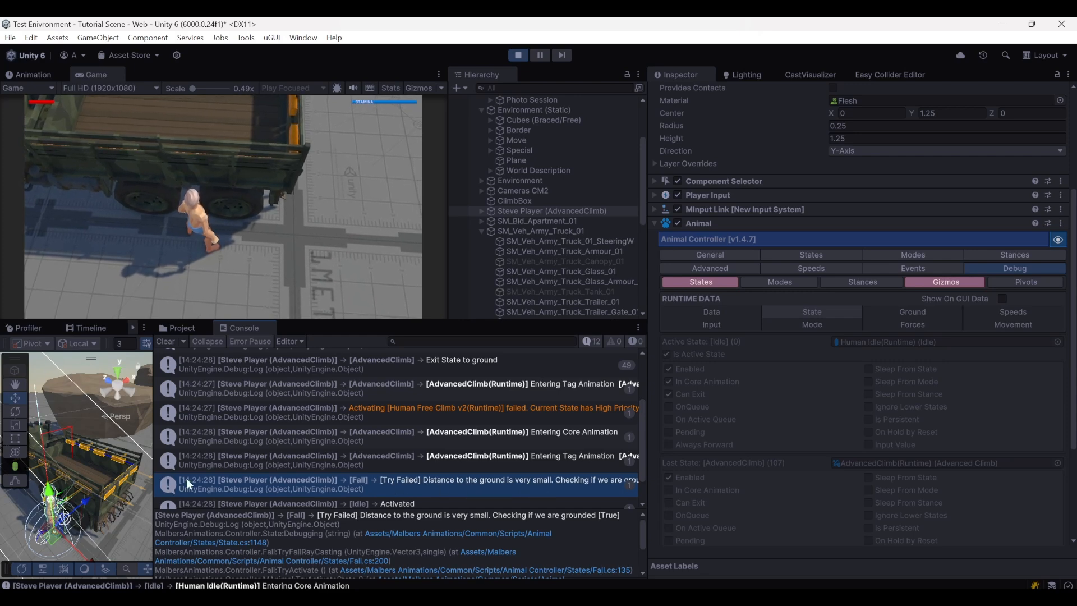
pyautogui.moveTo(153, 481); pyautogui.dragTo(89, 481)
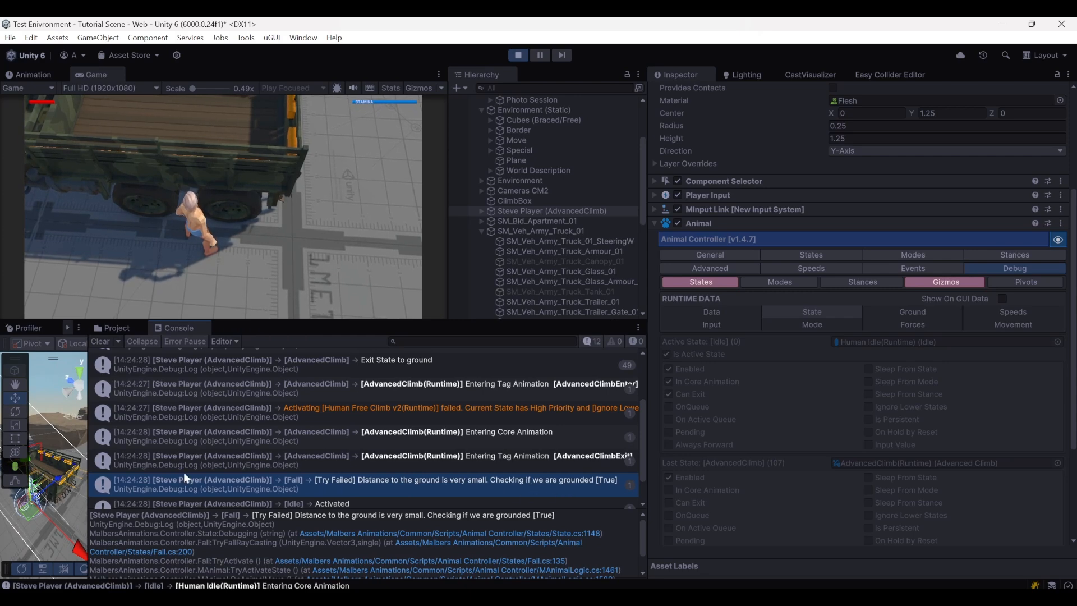
pyautogui.moveTo(88, 469); pyautogui.dragTo(431, 471)
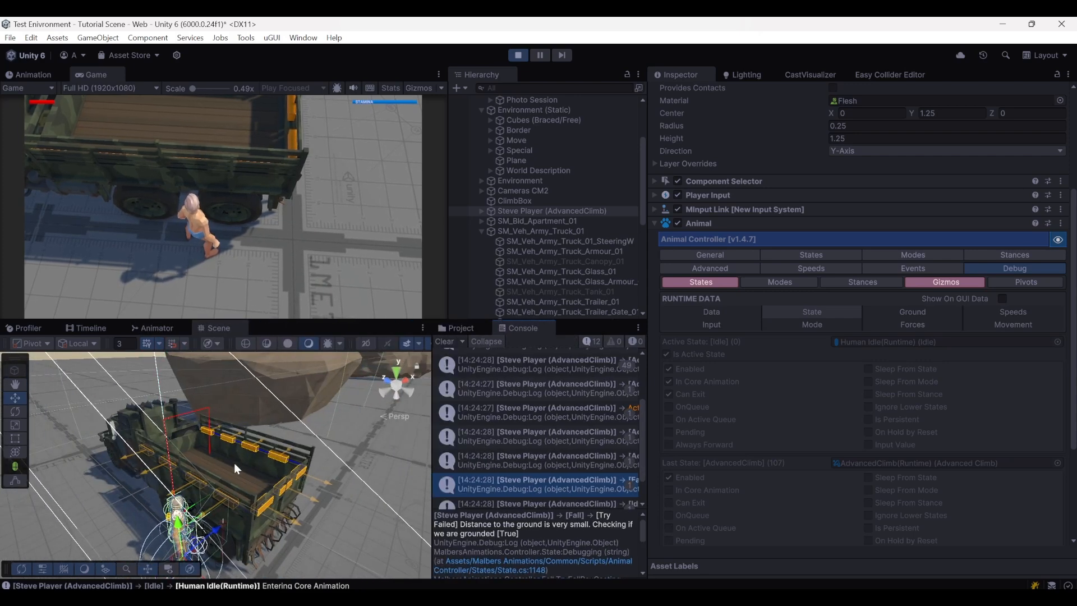
# Step: Inspect the character and its gizmos beside the truck's ledges in the Scene view from several angles
pyautogui.moveTo(234, 463); pyautogui.dragTo(189, 456, button='right')
pyautogui.press('w')
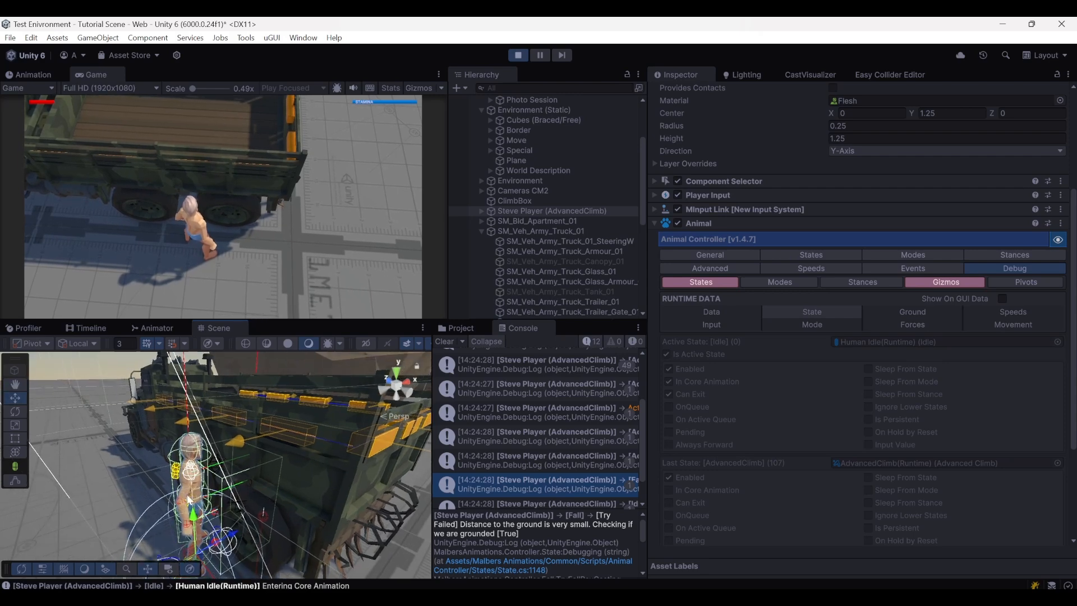
pyautogui.press('s')
pyautogui.moveTo(188, 500); pyautogui.dragTo(169, 499, button='right')
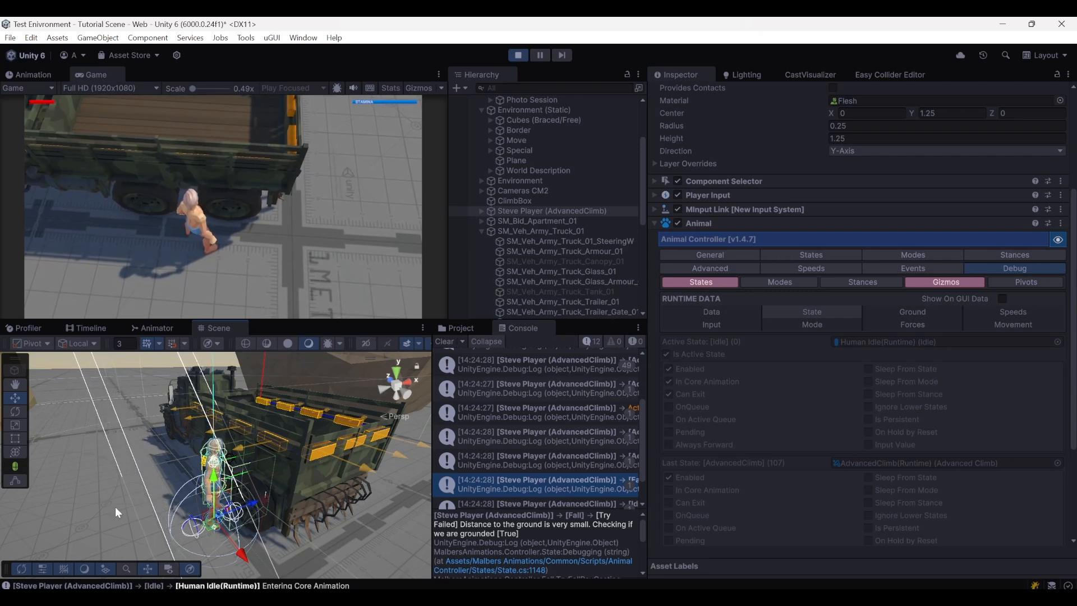
pyautogui.moveTo(128, 476); pyautogui.dragTo(254, 455, button='right')
pyautogui.press('a')
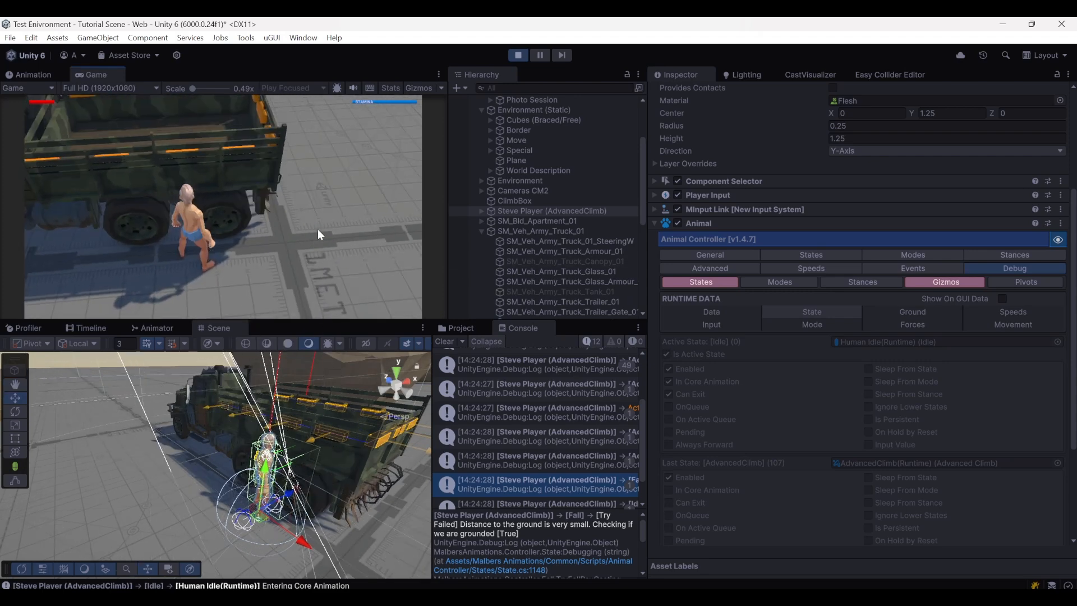
# Step: Run the character along the truck past its tailgate and review the earlier AdvancedClimb state entries in the Console
pyautogui.press('d')
pyautogui.press('w')
pyautogui.press('Escape')
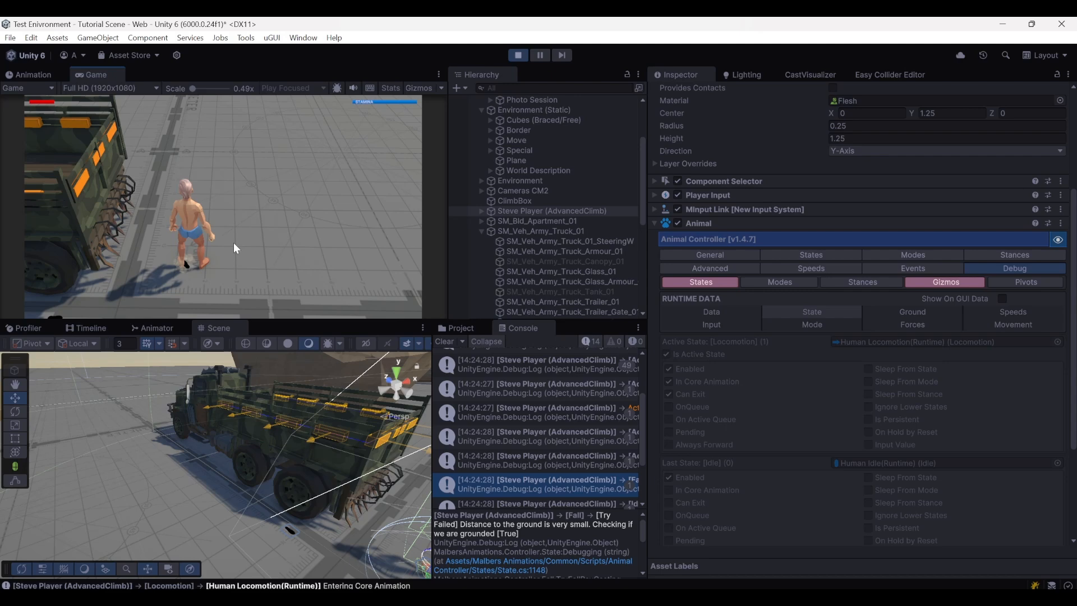
pyautogui.moveTo(433, 443); pyautogui.dragTo(191, 445)
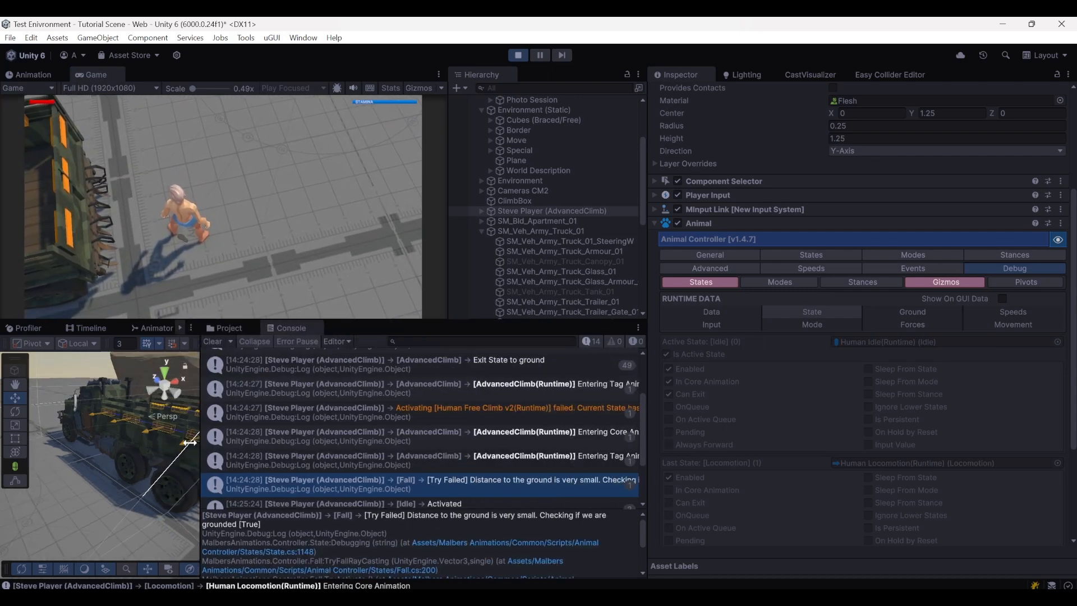
pyautogui.scroll(2, 544, 477)
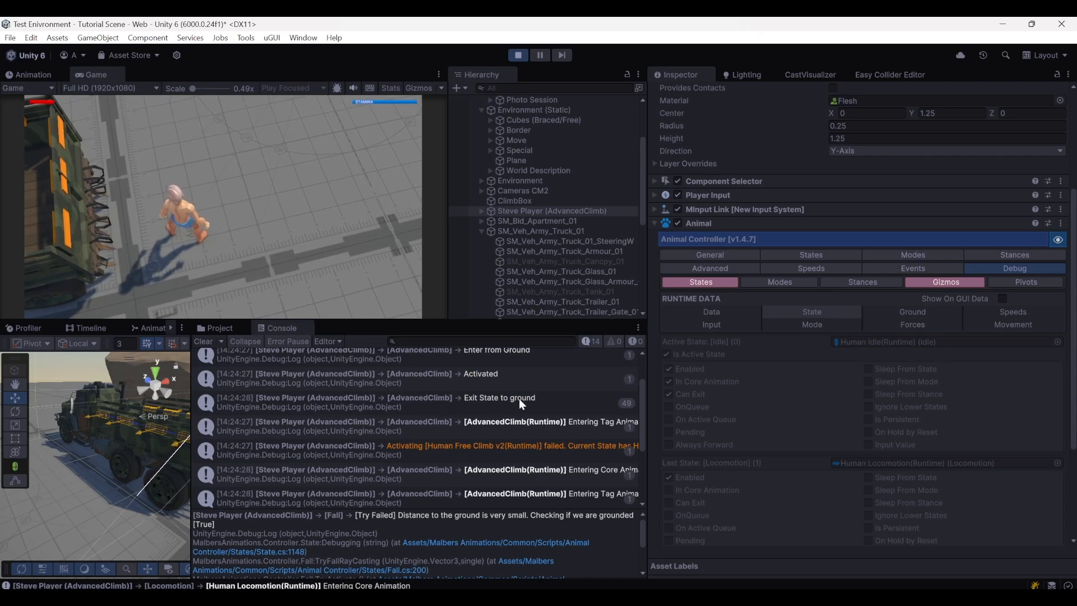
pyautogui.scroll(2, 505, 409)
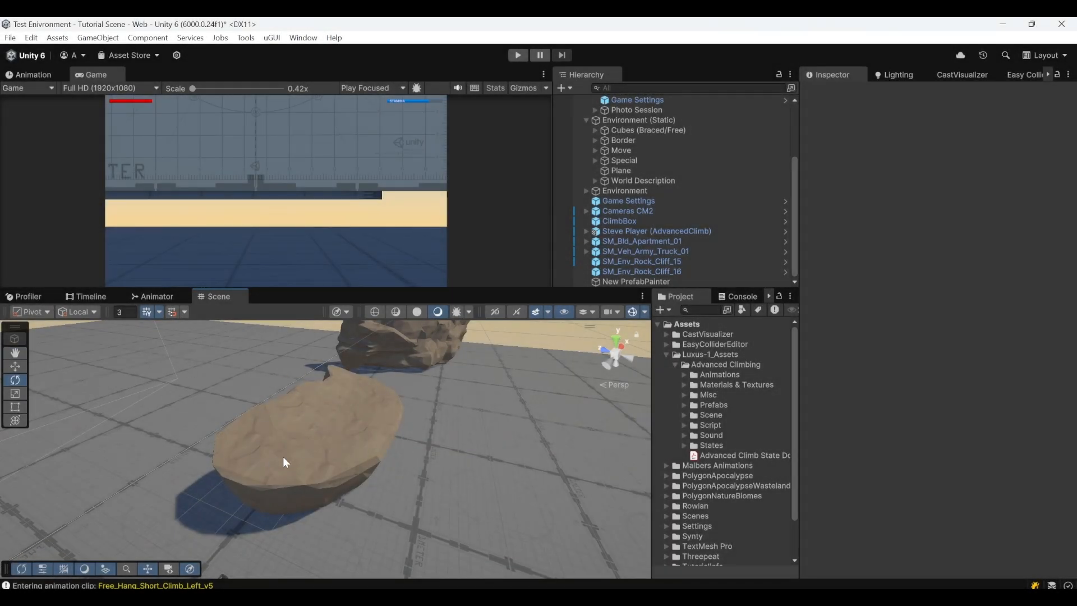
# Step: Create an empty child object named Spline under SM_Env_Rock_Cliff_15 and add a Spline Container component to it
pyautogui.keyDown('alt'); pyautogui.moveTo(301, 497); pyautogui.dragTo(205, 432); pyautogui.keyUp('alt')
pyautogui.press('w')
pyautogui.moveTo(205, 432); pyautogui.dragTo(152, 444, button='right')
pyautogui.click(657, 261)
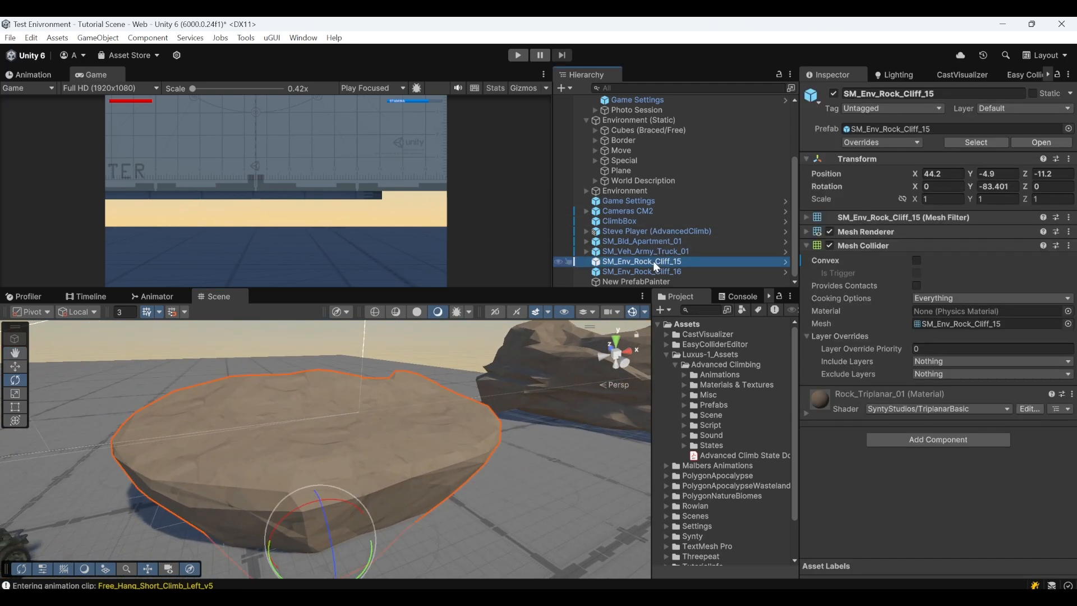
pyautogui.rightClick(655, 262)
pyautogui.click(700, 255)
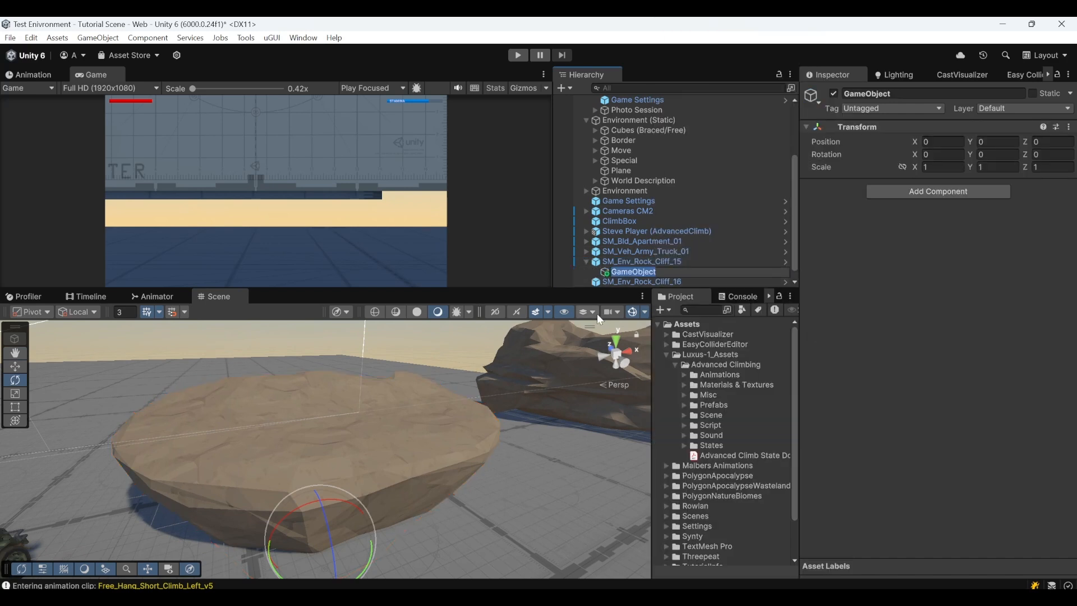
pyautogui.write('Spline')
pyautogui.press('Return')
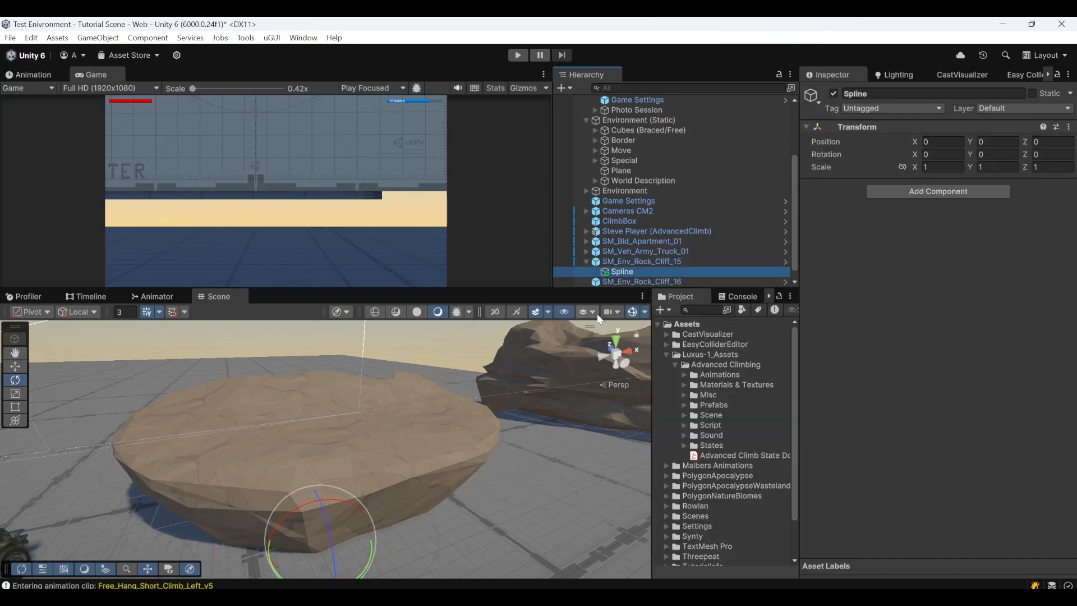
pyautogui.click(935, 194)
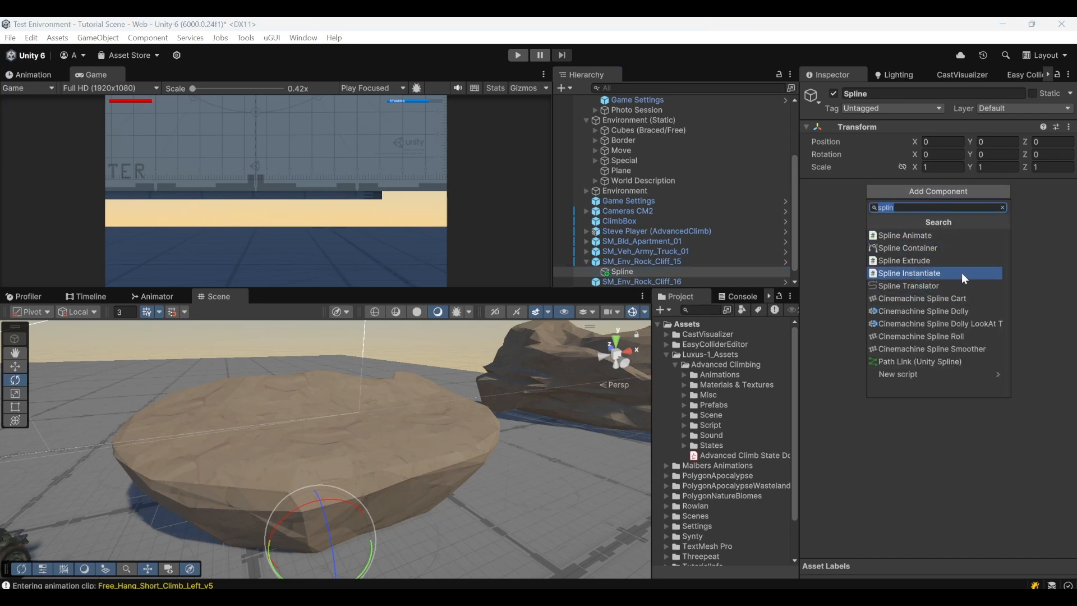
pyautogui.click(915, 248)
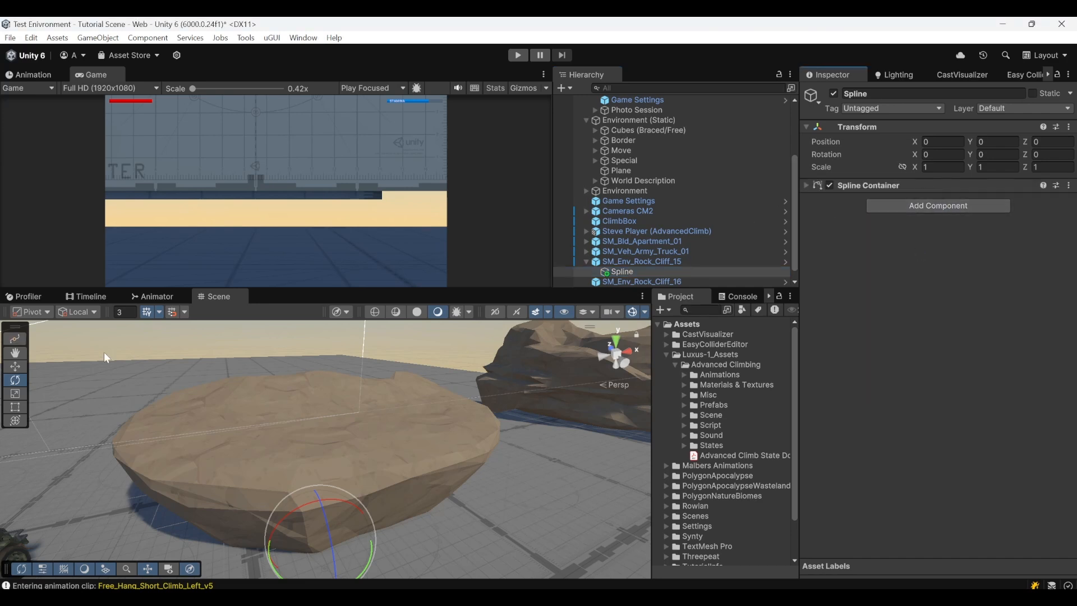
# Step: Draw an Auto Smooth spline with knots all around the upper rim of the rock SM_Env_Rock_Cliff_15
pyautogui.click(15, 339)
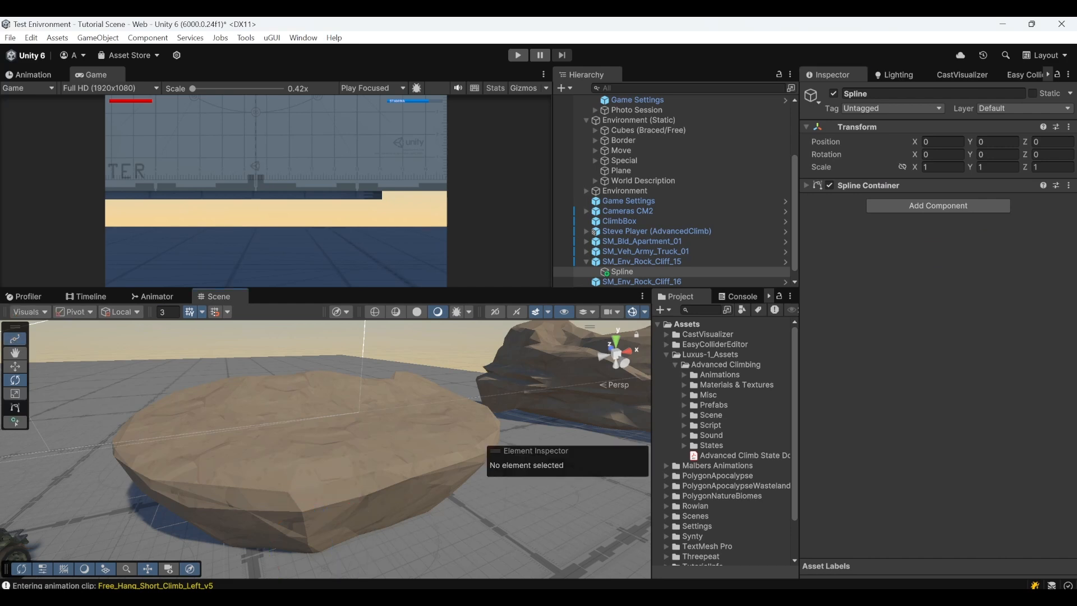
pyautogui.click(17, 422)
pyautogui.click(302, 511)
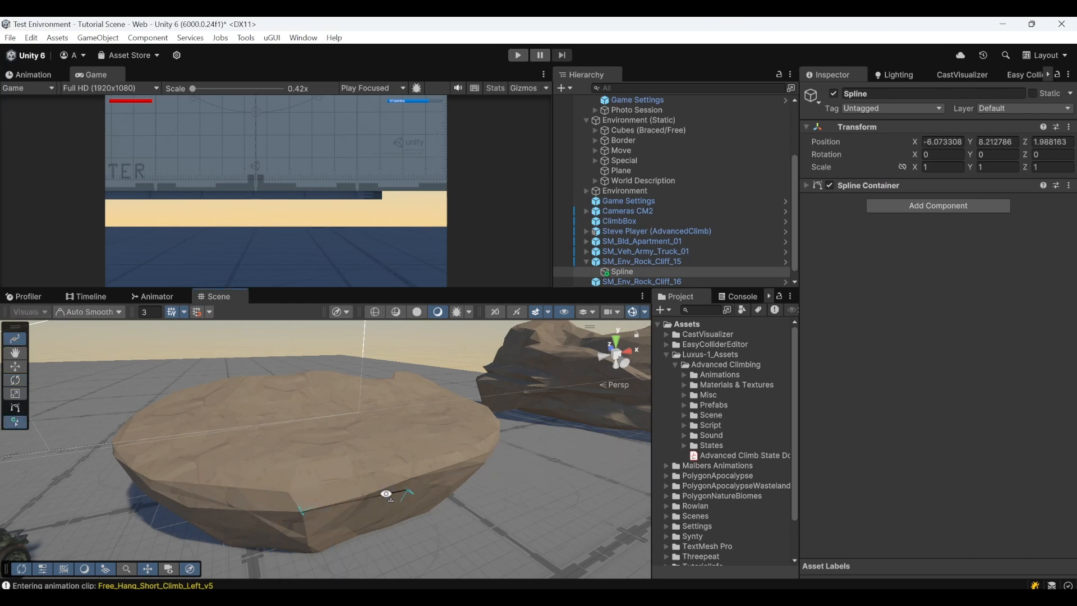
pyautogui.keyDown('alt'); pyautogui.moveTo(385, 493); pyautogui.dragTo(309, 488); pyautogui.keyUp('alt')
pyautogui.click(310, 487)
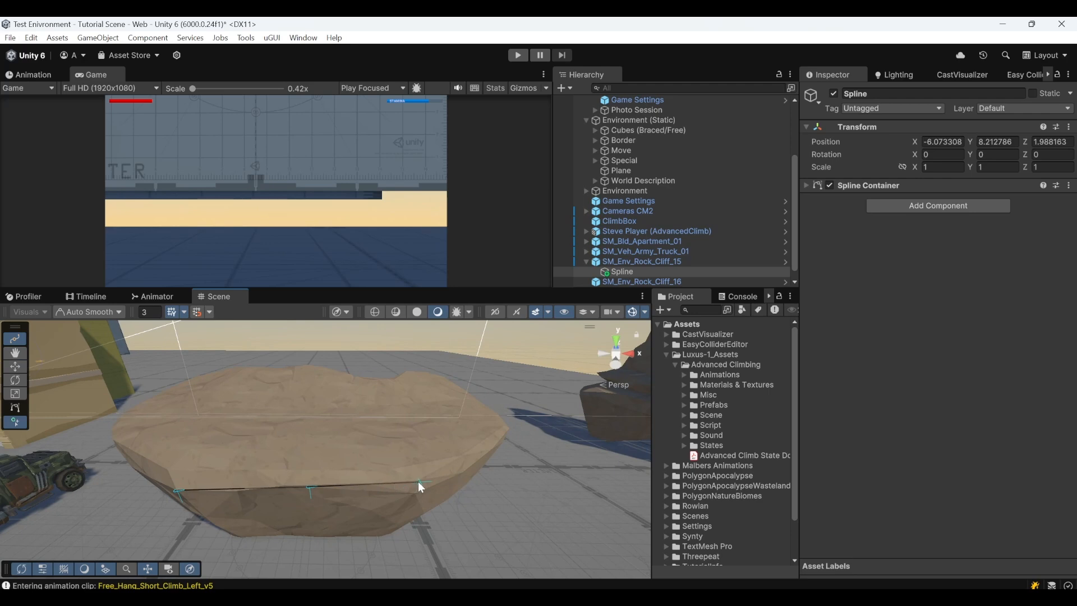
pyautogui.keyDown('alt'); pyautogui.moveTo(419, 481); pyautogui.dragTo(329, 460); pyautogui.keyUp('alt')
pyautogui.keyDown('alt'); pyautogui.moveTo(355, 425); pyautogui.dragTo(273, 413); pyautogui.keyUp('alt')
pyautogui.press('e')
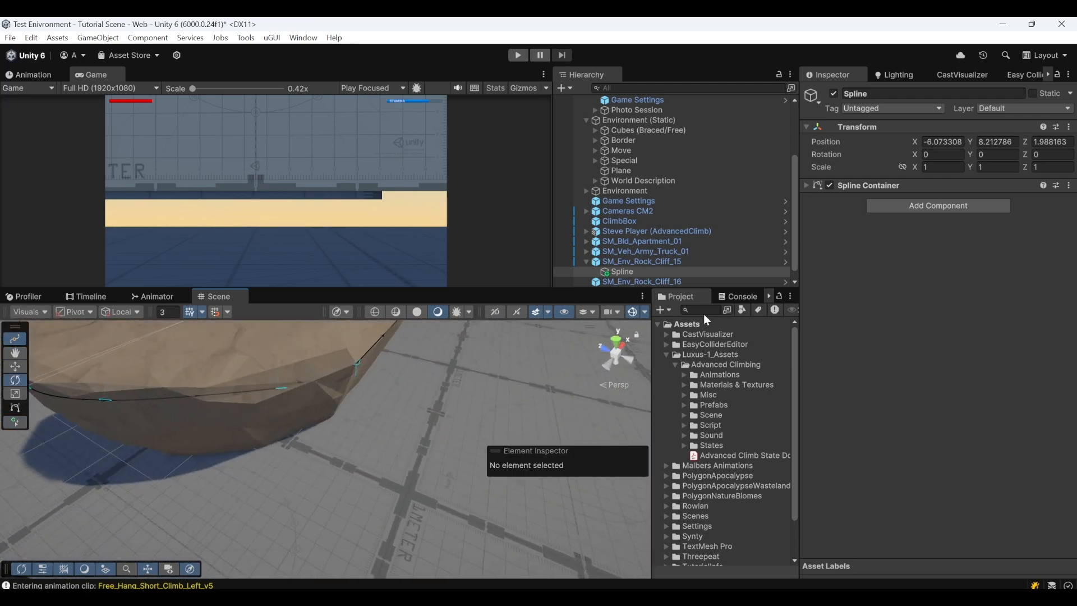
# Step: Set the rock's Spline 0 to Closed in the Spline Container and check the loop along the rim
pyautogui.click(820, 185)
pyautogui.click(930, 242)
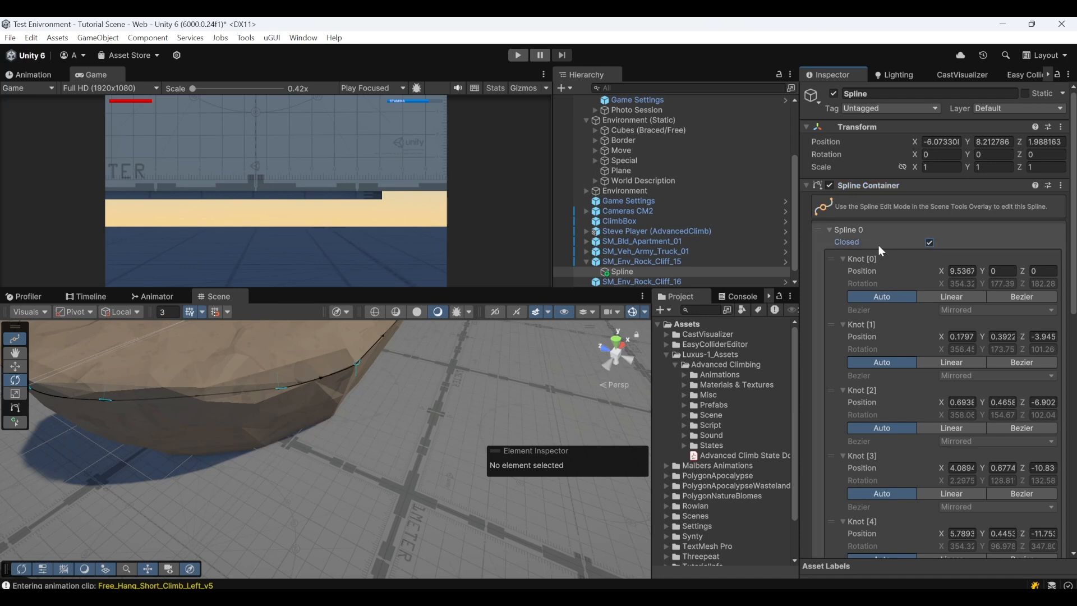
pyautogui.moveTo(386, 416); pyautogui.dragTo(296, 479, button='right')
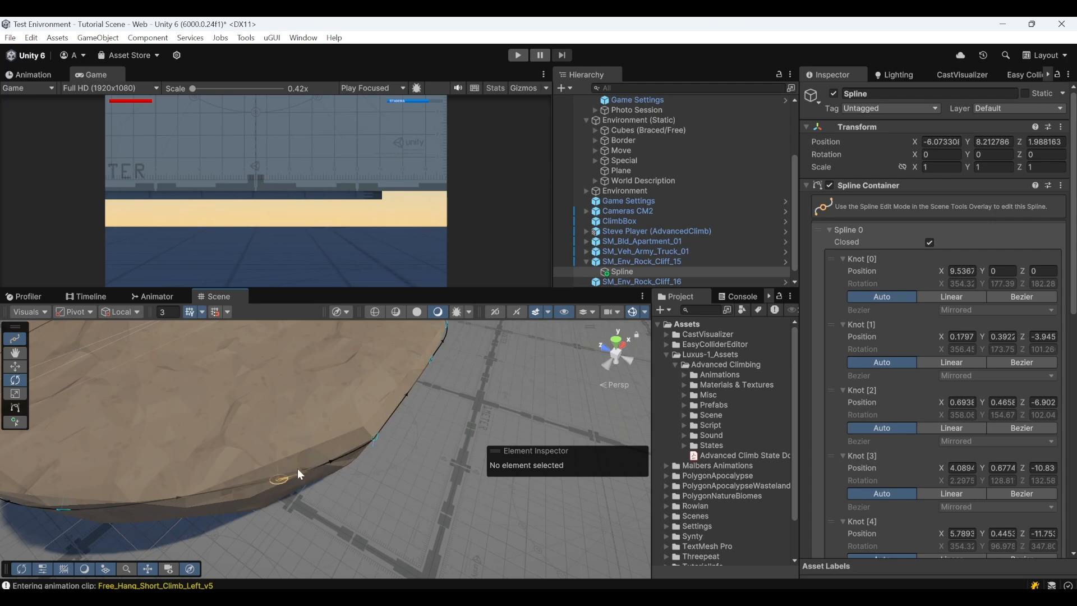
pyautogui.moveTo(383, 450); pyautogui.dragTo(381, 414, button='right')
# Step: Add a Spline Instantiate component to Spline and assign the Ledge prefab as its item to instantiate
pyautogui.scroll(-10, 898, 452)
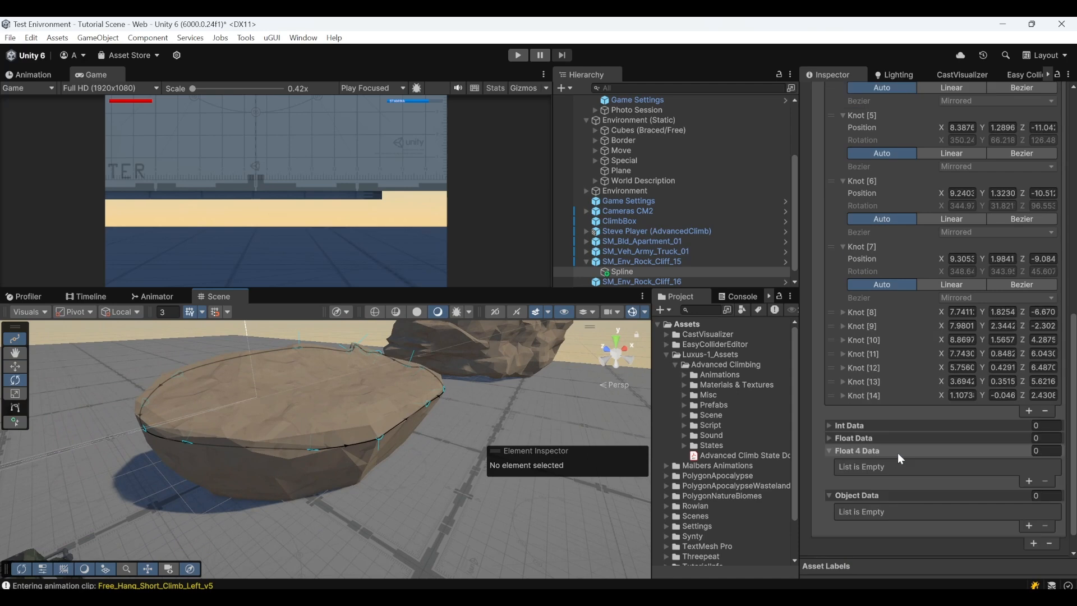
pyautogui.click(924, 535)
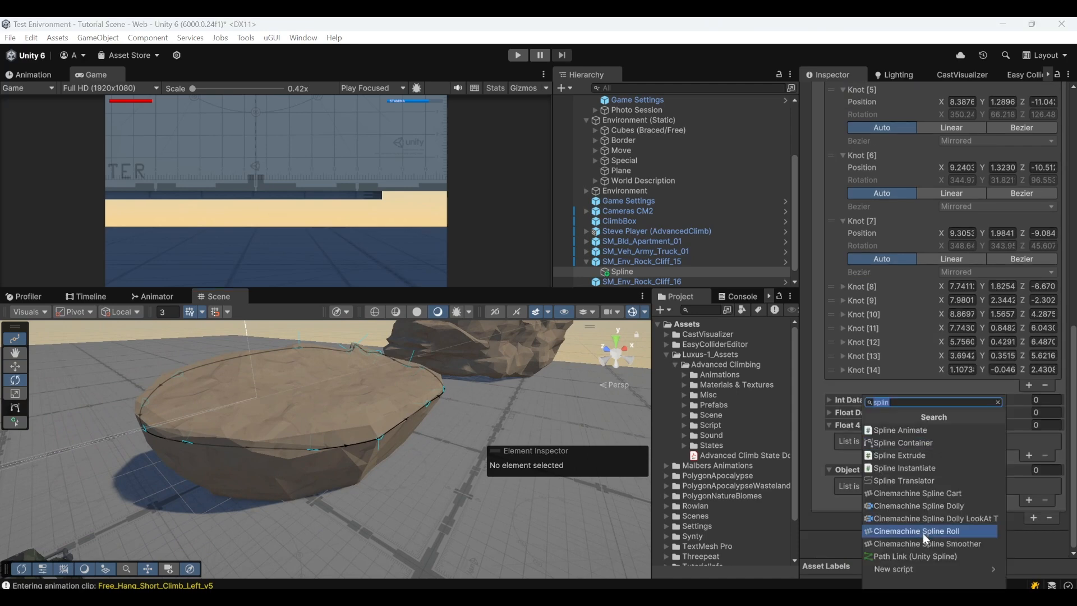
pyautogui.click(900, 467)
pyautogui.scroll(-5, 923, 501)
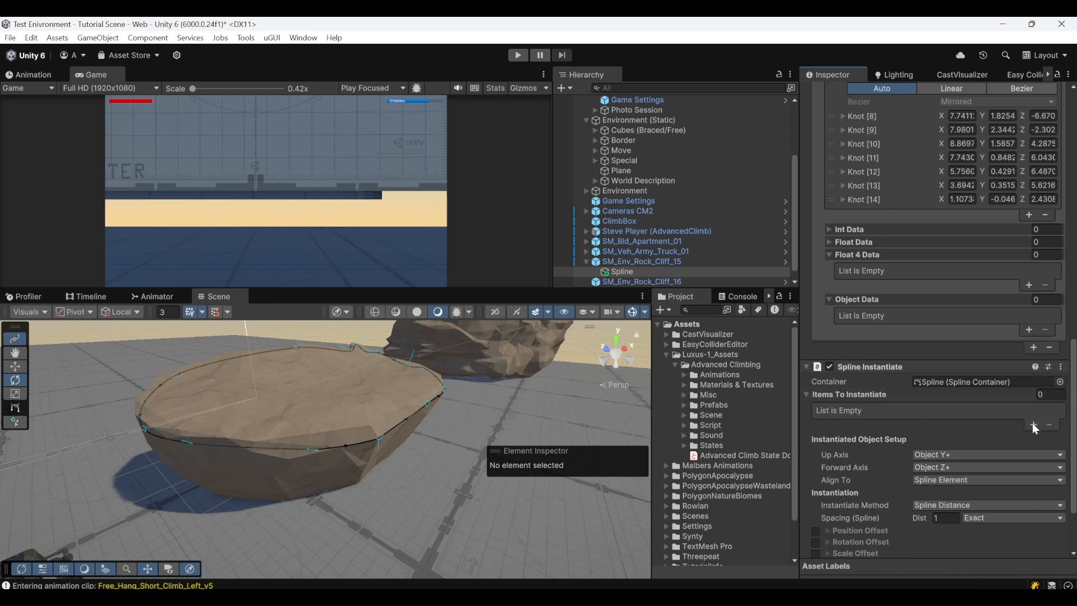
pyautogui.click(1034, 425)
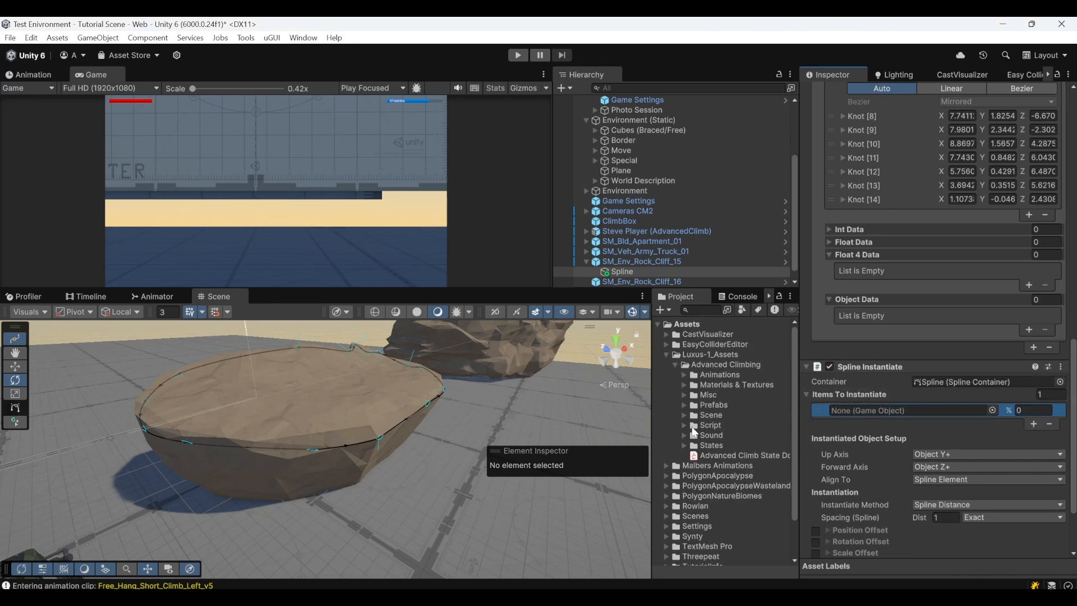
pyautogui.click(685, 406)
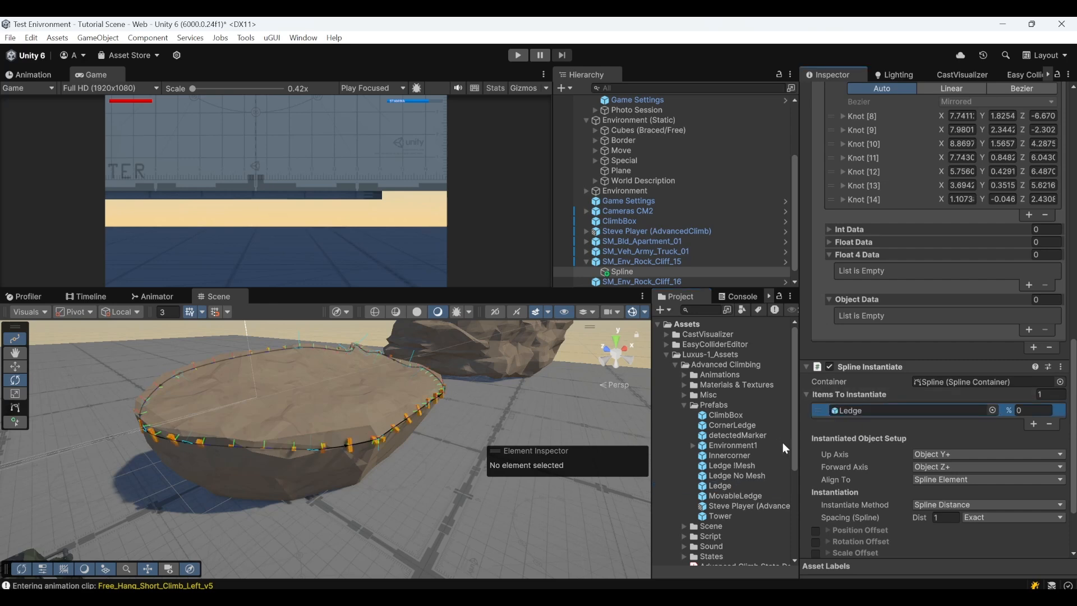
# Step: Inspect the placement and orientation of the instantiated ledges along the rock's rim
pyautogui.press('w')
pyautogui.moveTo(444, 388); pyautogui.dragTo(586, 379, button='right')
pyautogui.press('w')
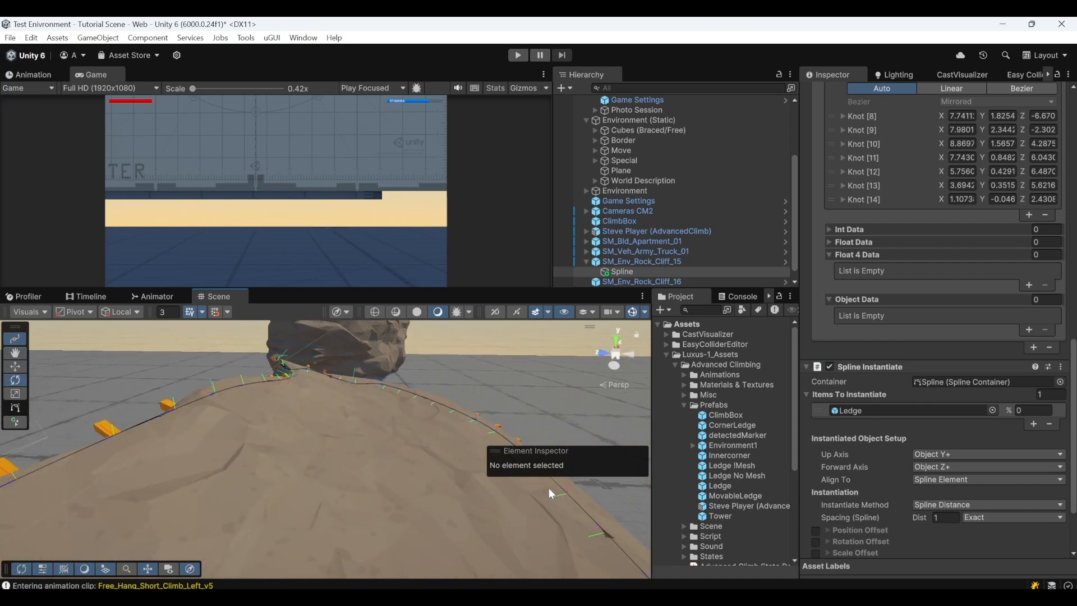
pyautogui.press('w')
pyautogui.moveTo(426, 426); pyautogui.dragTo(433, 459, button='right')
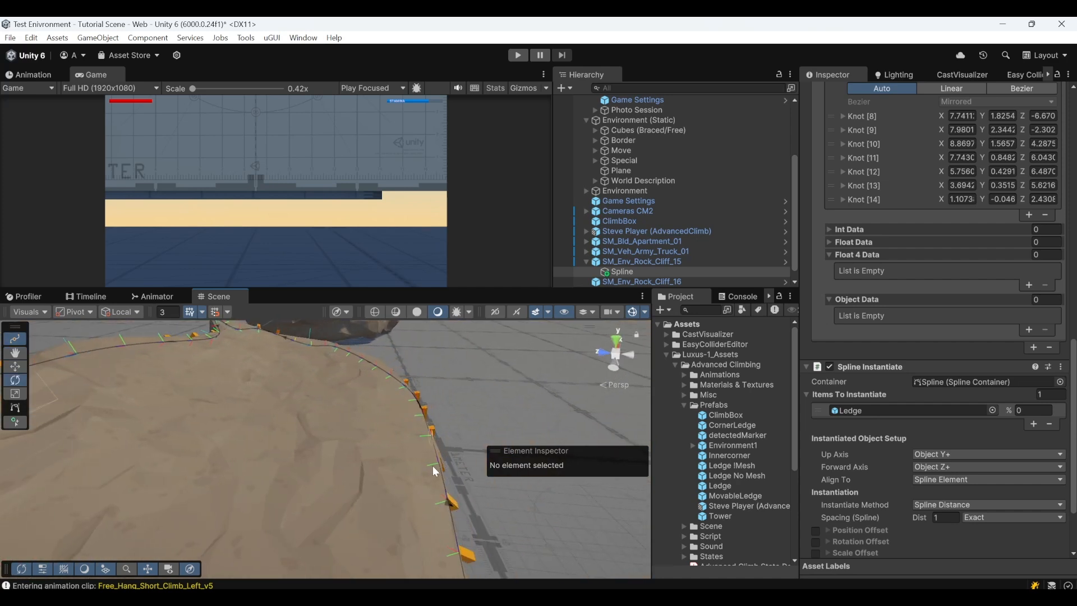
# Step: Select all 15 knots of the rock's rim spline and set their X, Y and Z rotation to 0
pyautogui.keyDown('alt'); pyautogui.moveTo(257, 460); pyautogui.dragTo(173, 457); pyautogui.keyUp('alt')
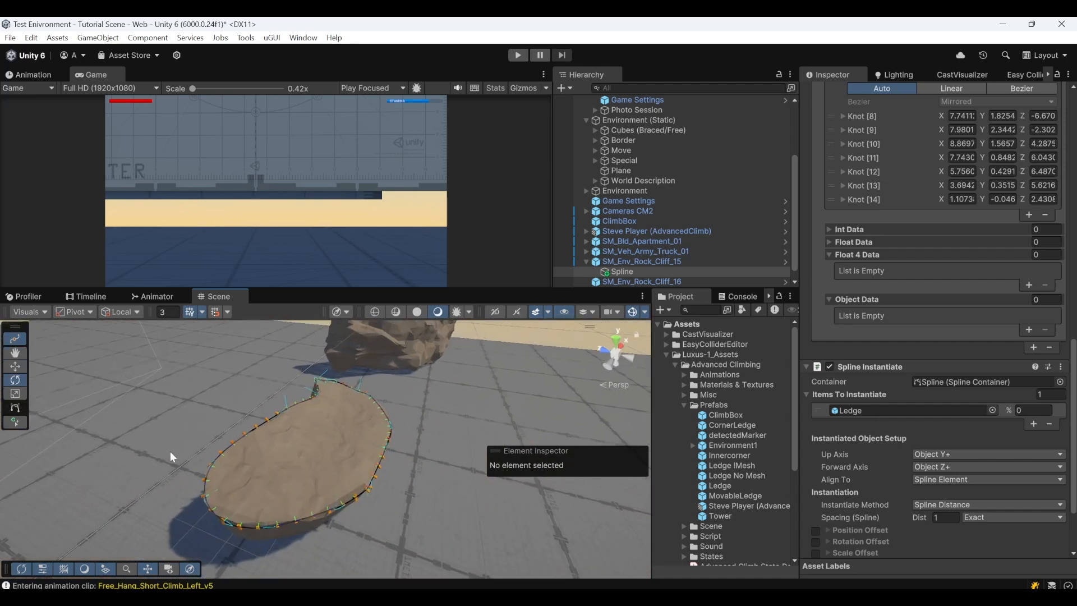
pyautogui.moveTo(158, 368); pyautogui.dragTo(344, 495)
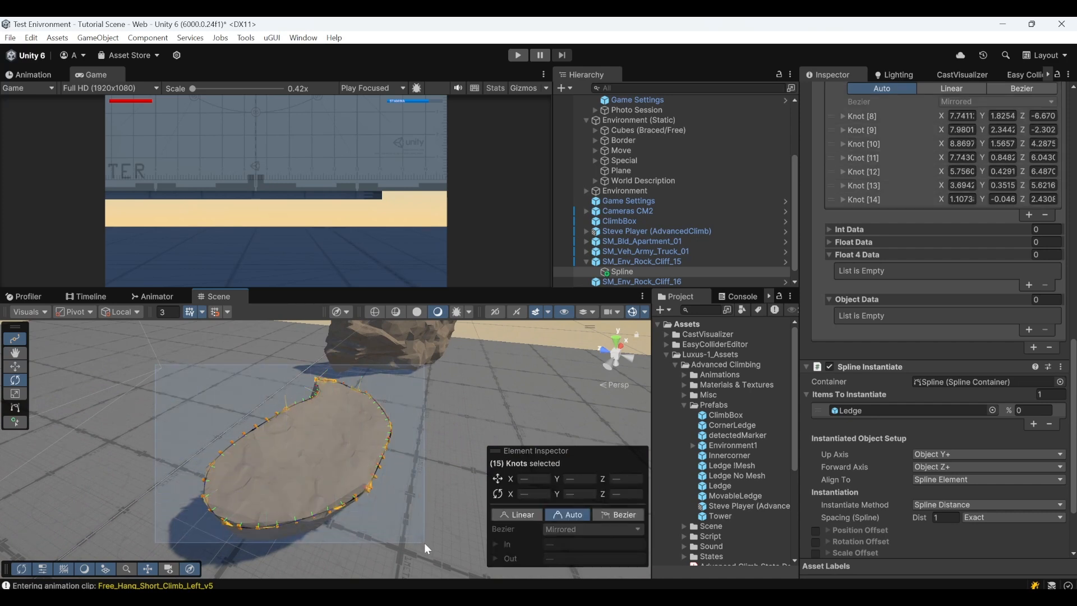
pyautogui.moveTo(424, 545); pyautogui.dragTo(426, 544)
pyautogui.moveTo(86, 331); pyautogui.dragTo(439, 550)
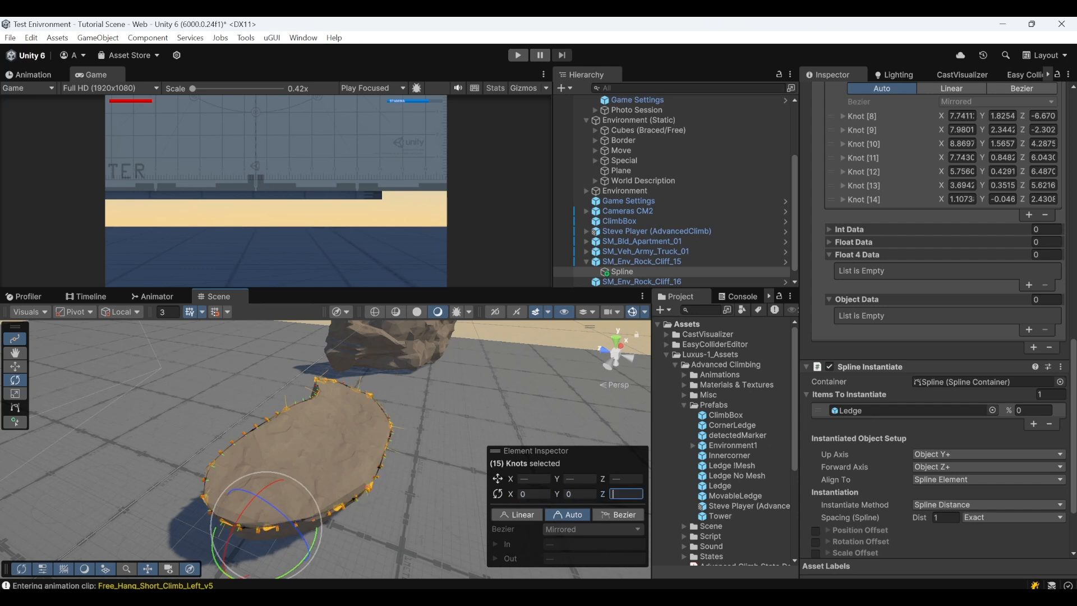
pyautogui.keyDown('alt'); pyautogui.moveTo(426, 505); pyautogui.dragTo(385, 485); pyautogui.keyUp('alt')
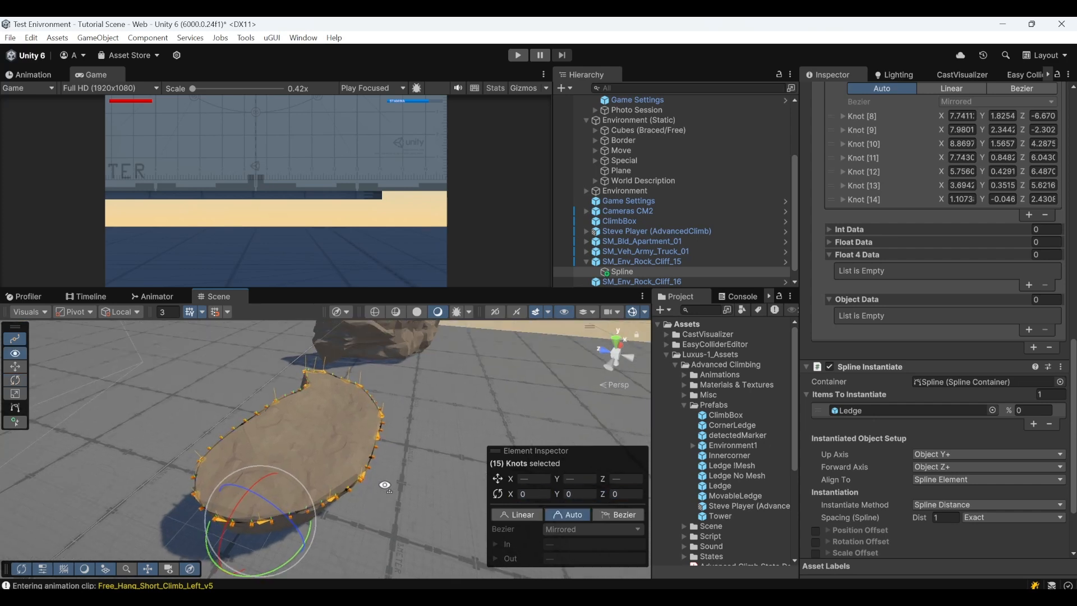
# Step: Enable Rotation Offset in the Spline Instantiate component and set its Y value to 90 so the ledges follow the rock's rim
pyautogui.moveTo(443, 422); pyautogui.dragTo(227, 386, button='right')
pyautogui.press('w')
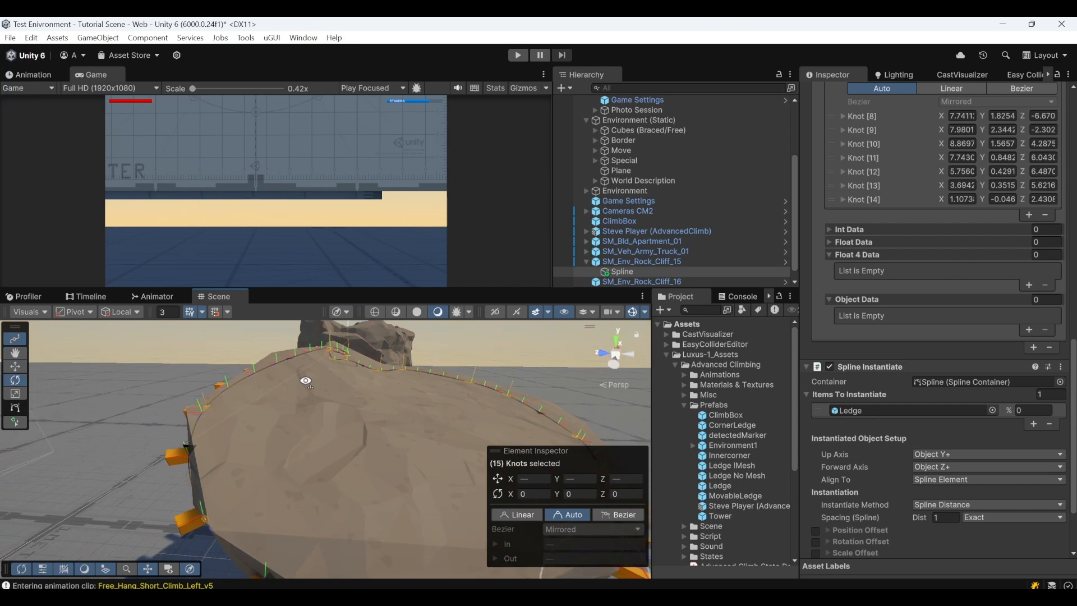
pyautogui.press('s')
pyautogui.moveTo(306, 380); pyautogui.dragTo(323, 355, button='right')
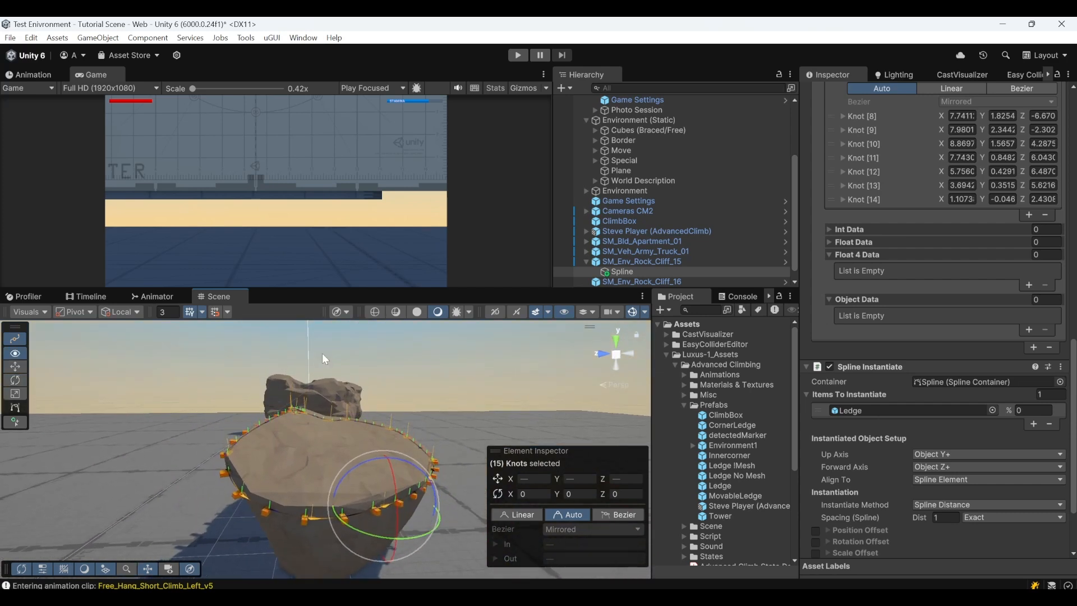
pyautogui.click(817, 542)
pyautogui.scroll(-3, 874, 473)
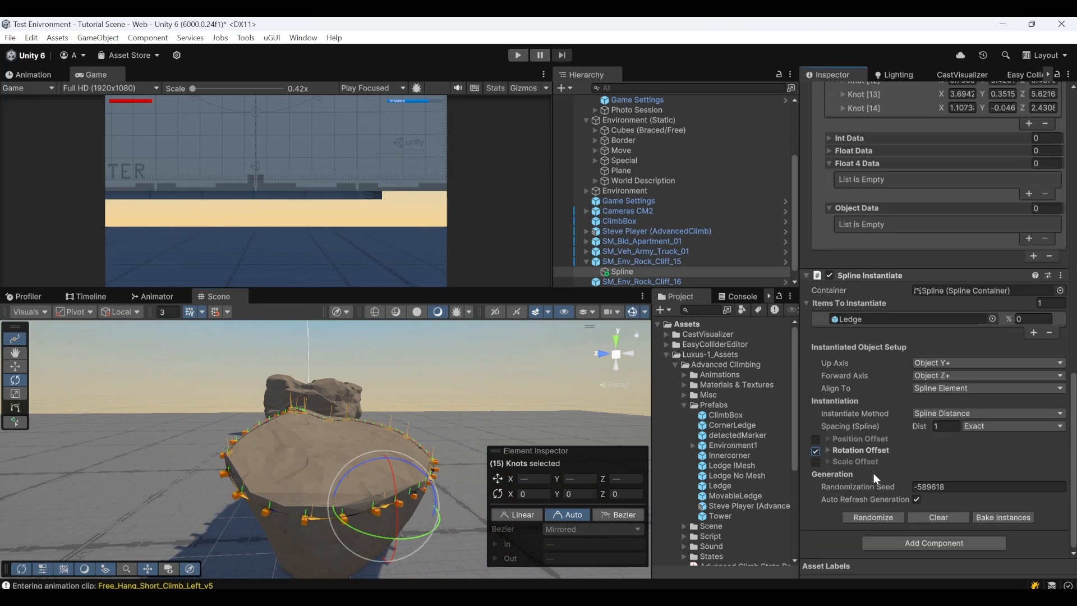
pyautogui.click(827, 448)
pyautogui.moveTo(871, 488); pyautogui.dragTo(957, 392)
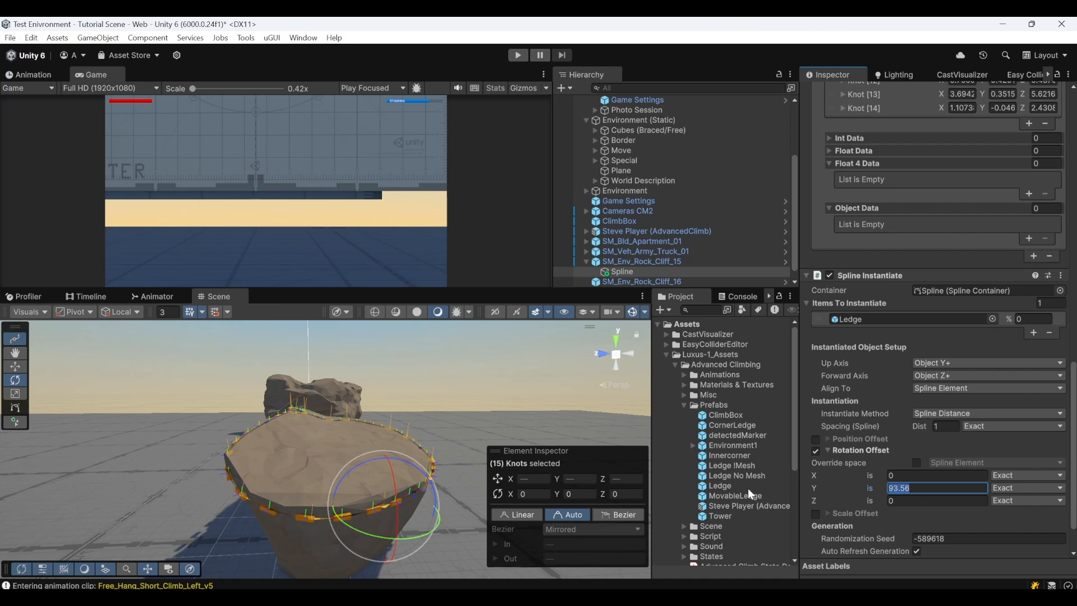
pyautogui.write('90')
# Step: Set the Spline Instantiate spacing distance to 1.3 to spread the ledges along the rock's rim
pyautogui.keyDown('alt'); pyautogui.moveTo(370, 448); pyautogui.dragTo(207, 467); pyautogui.keyUp('alt')
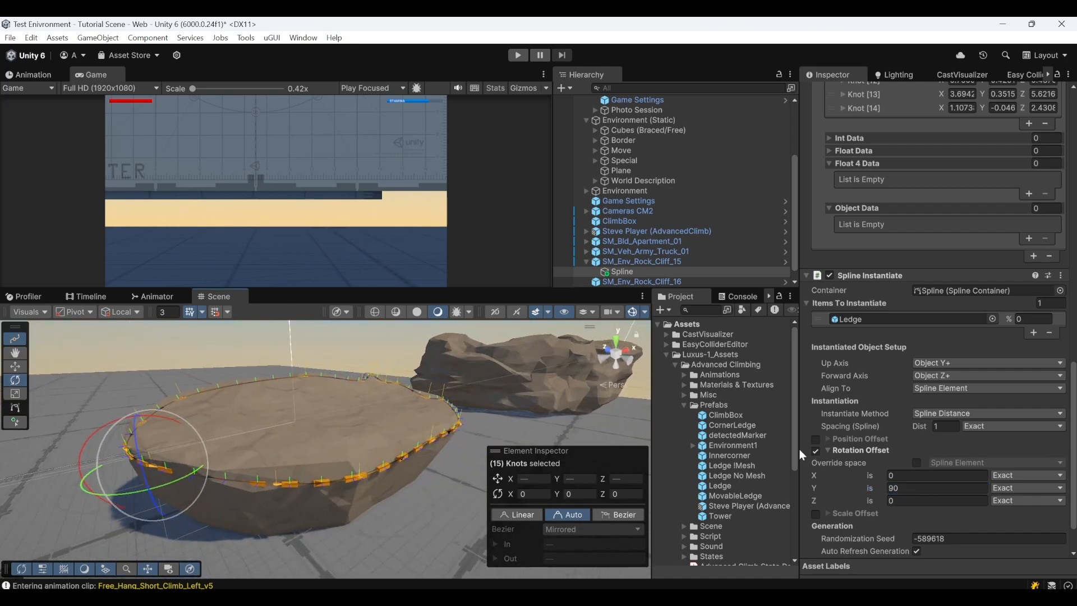
pyautogui.click(923, 427)
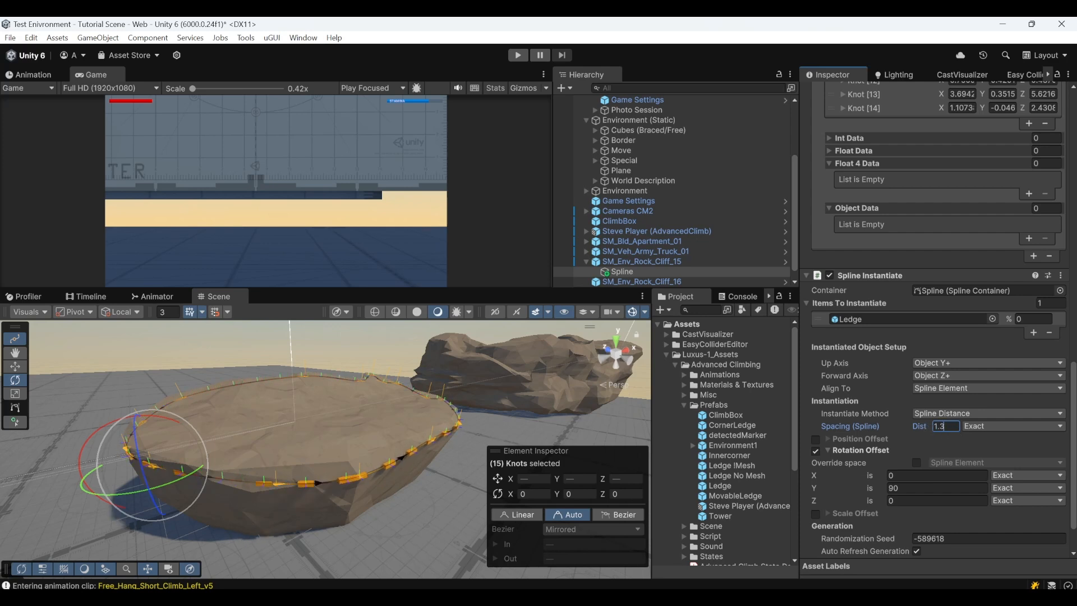
pyautogui.keyDown('alt'); pyautogui.moveTo(391, 448); pyautogui.dragTo(380, 453); pyautogui.keyUp('alt')
pyautogui.press('w')
# Step: Place a Ledge prefab on the sloping face of the rock SM_Env_Rock_Cliff_16 and adjust its orientation to the surface
pyautogui.moveTo(380, 453); pyautogui.dragTo(759, 416, button='right')
pyautogui.press('q')
pyautogui.press('w')
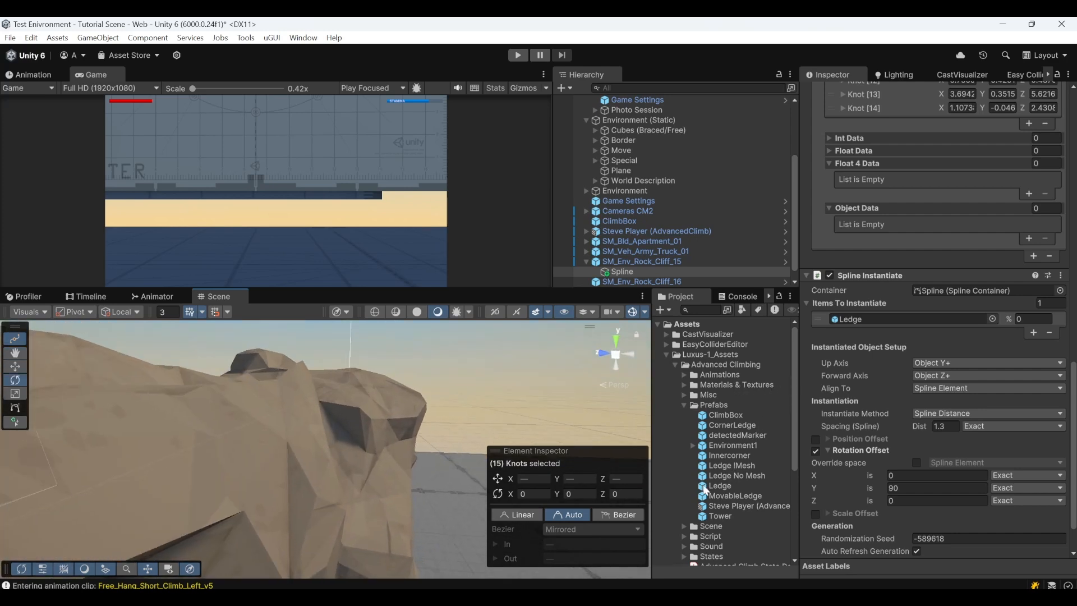
pyautogui.moveTo(390, 379); pyautogui.dragTo(140, 393, button='right')
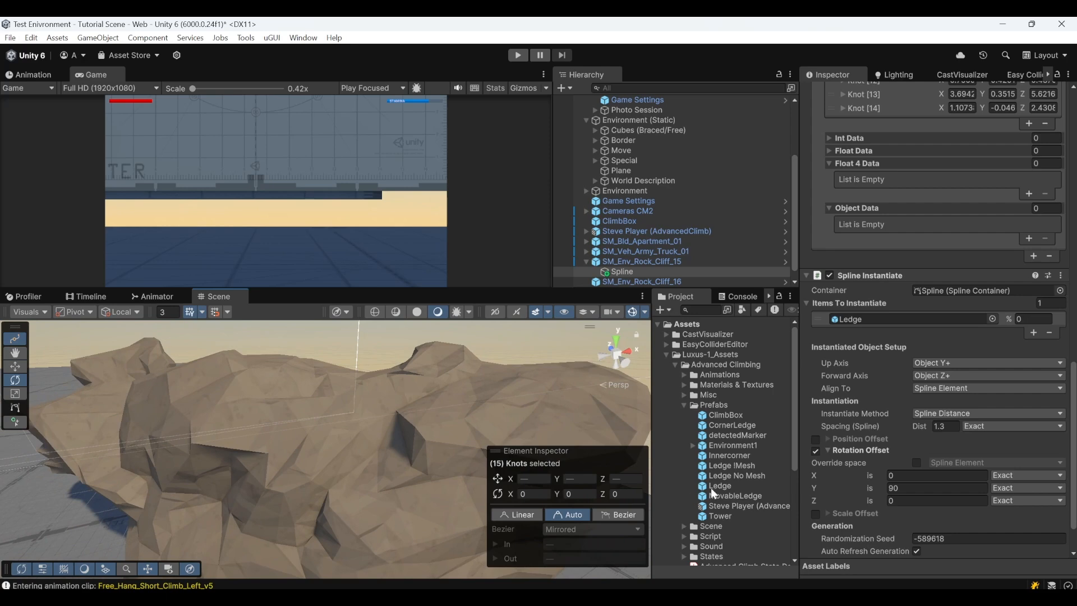
pyautogui.moveTo(304, 400); pyautogui.dragTo(294, 402)
pyautogui.moveTo(294, 402); pyautogui.dragTo(376, 374, button='right')
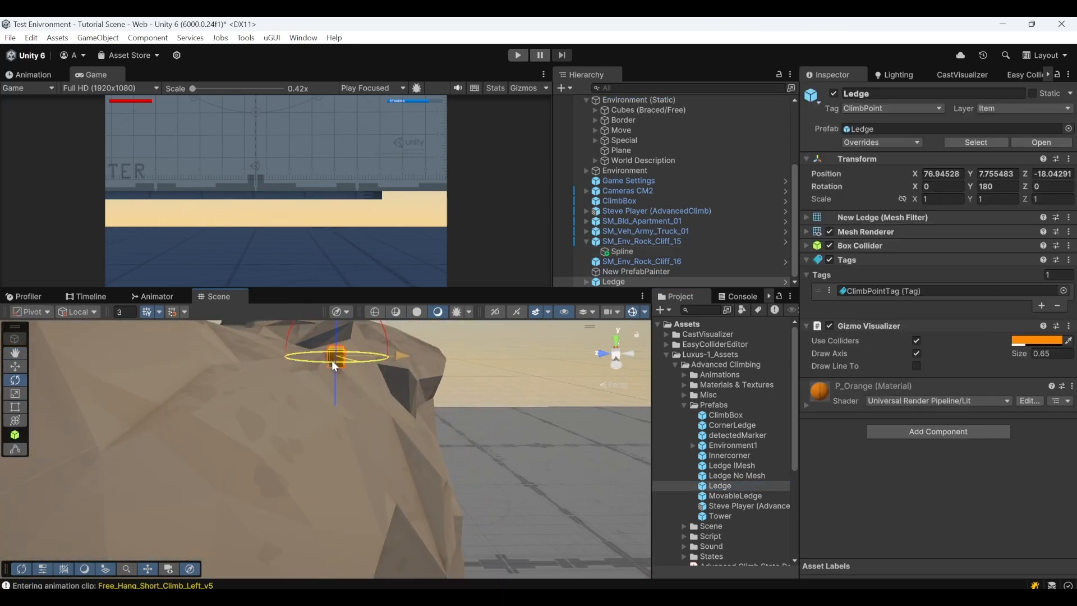
pyautogui.moveTo(332, 360); pyautogui.dragTo(316, 371)
pyautogui.keyDown('alt'); pyautogui.moveTo(315, 370); pyautogui.dragTo(439, 399); pyautogui.keyUp('alt')
pyautogui.click(429, 412)
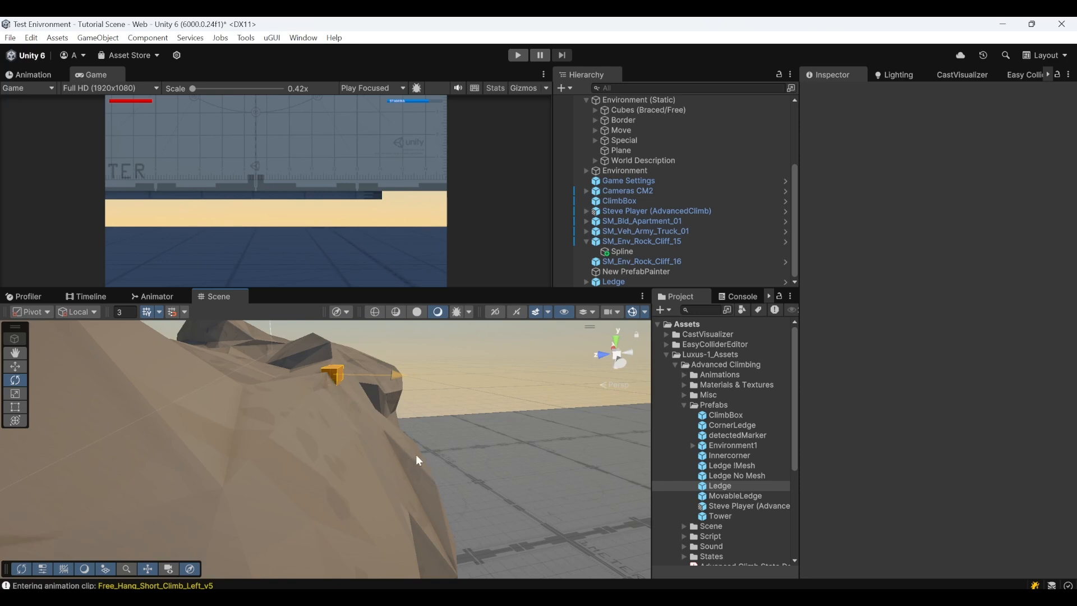
# Step: Examine the single ledge on SM_Env_Rock_Cliff_16 and the steepness of the rock surface around it
pyautogui.moveTo(423, 471)
pyautogui.keyDown('alt'); pyautogui.mouseDown()
pyautogui.moveTo(392, 433)
pyautogui.moveTo(315, 400)
pyautogui.mouseUp(); pyautogui.keyUp('alt')
pyautogui.press('e')
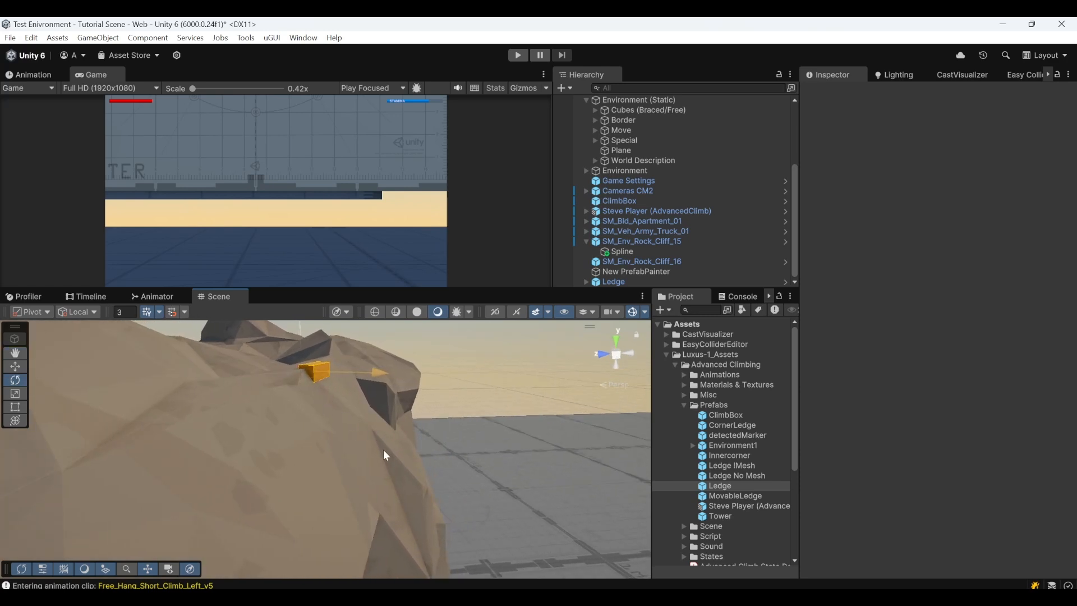
pyautogui.moveTo(355, 402); pyautogui.dragTo(354, 410, button='right')
pyautogui.moveTo(415, 452); pyautogui.dragTo(375, 439, button='right')
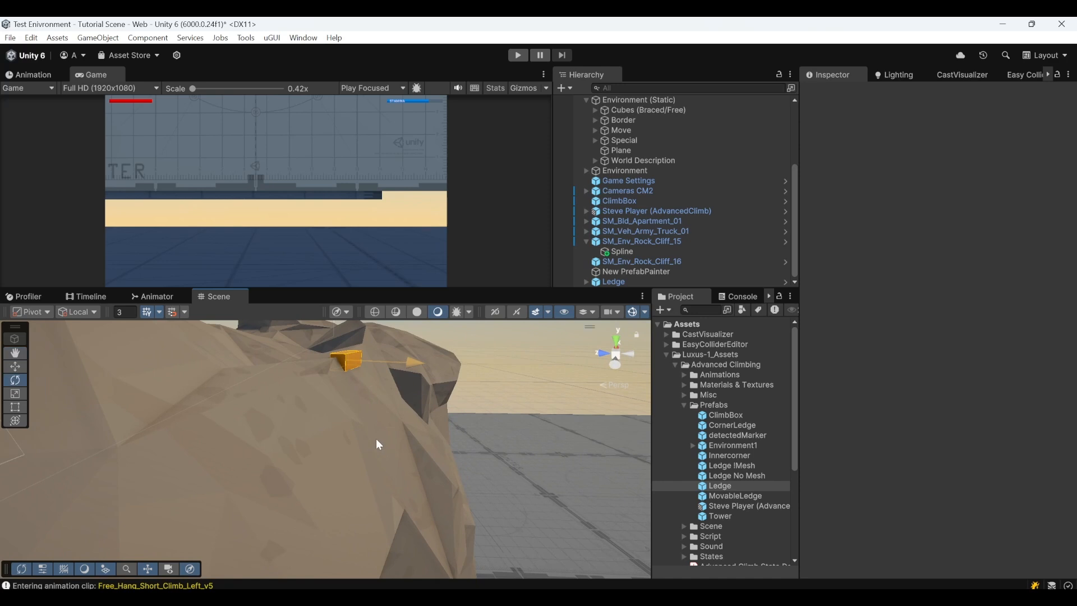
pyautogui.moveTo(383, 407)
pyautogui.keyDown('alt'); pyautogui.mouseDown()
pyautogui.moveTo(331, 416)
pyautogui.moveTo(260, 408)
pyautogui.moveTo(357, 388)
pyautogui.mouseUp(); pyautogui.keyUp('alt')
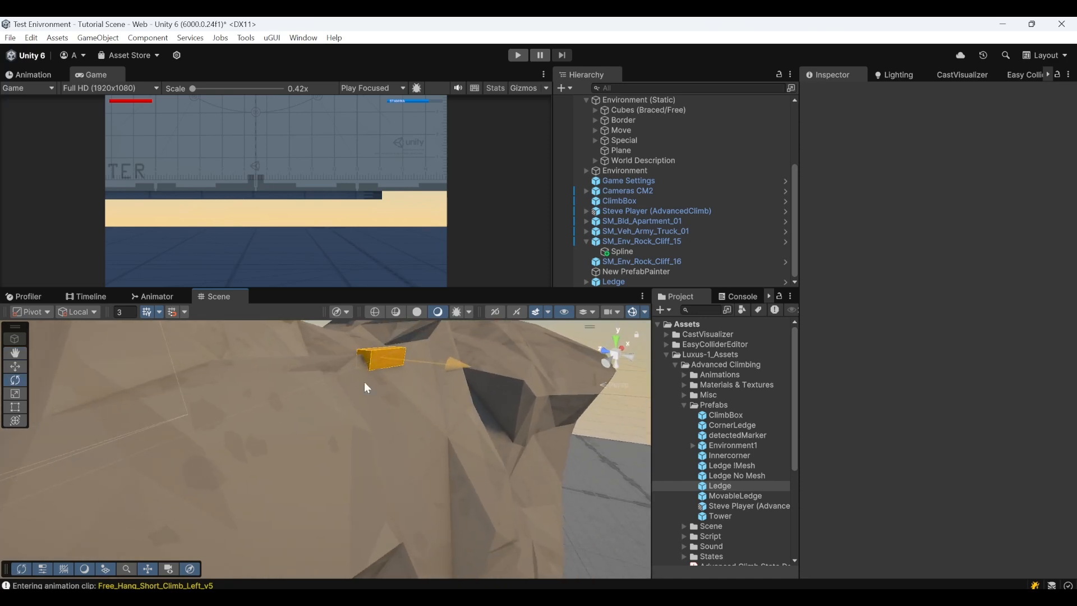
pyautogui.moveTo(408, 410); pyautogui.dragTo(411, 485, button='right')
pyautogui.press('s')
pyautogui.press('w')
pyautogui.press('a')
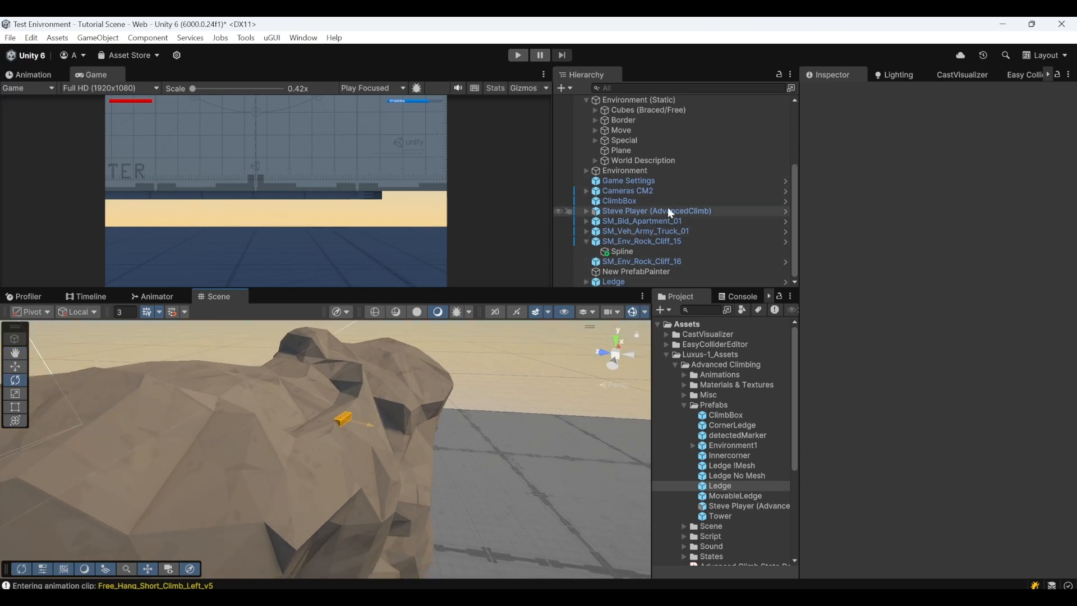
# Step: Open the Wall detection settings of the AdvancedClimb state on Steve Player (AdvancedClimb)
pyautogui.click(655, 213)
pyautogui.moveTo(362, 412); pyautogui.dragTo(337, 438, button='right')
pyautogui.scroll(-3, 1008, 457)
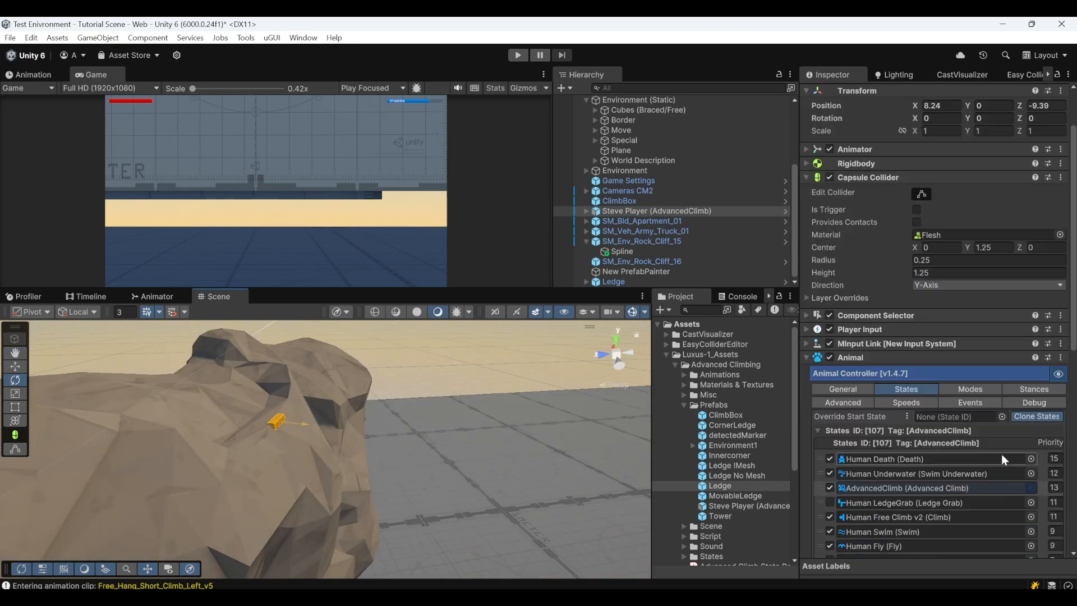
pyautogui.scroll(-10, 1002, 454)
pyautogui.click(954, 421)
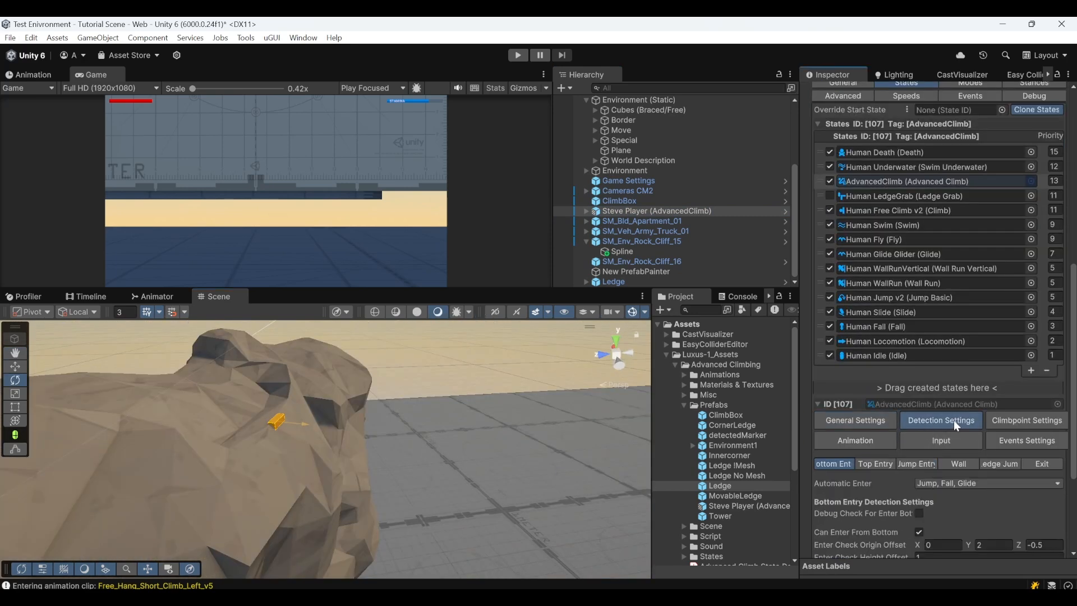
pyautogui.click(963, 466)
pyautogui.scroll(-3, 920, 465)
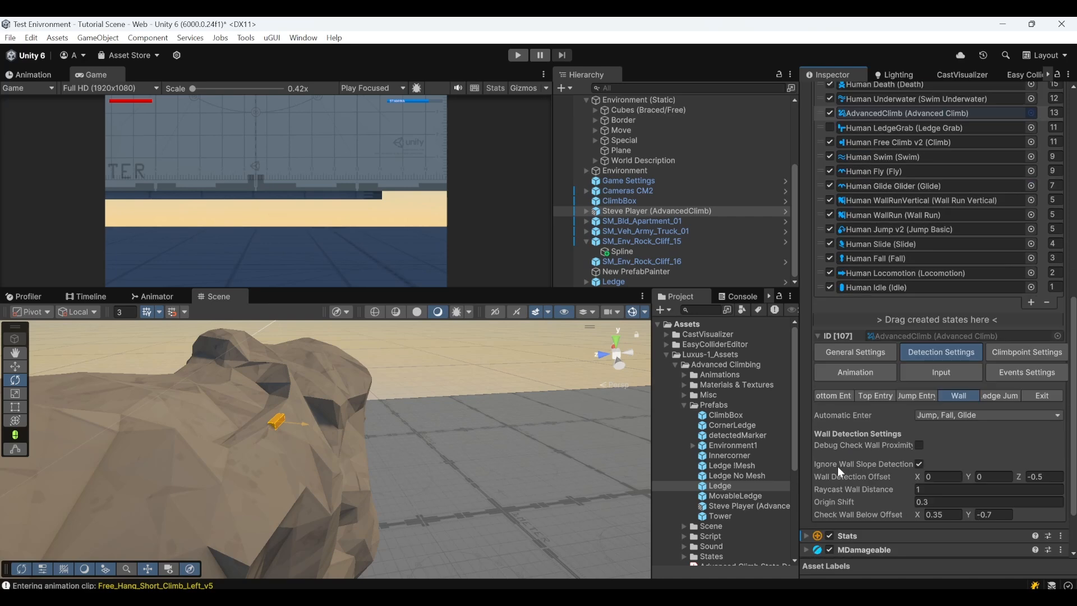
# Step: Try wall slope detection with a Max Wall Slope of 0.14, and turn Ignore Wall Slope Detection back on
pyautogui.click(920, 464)
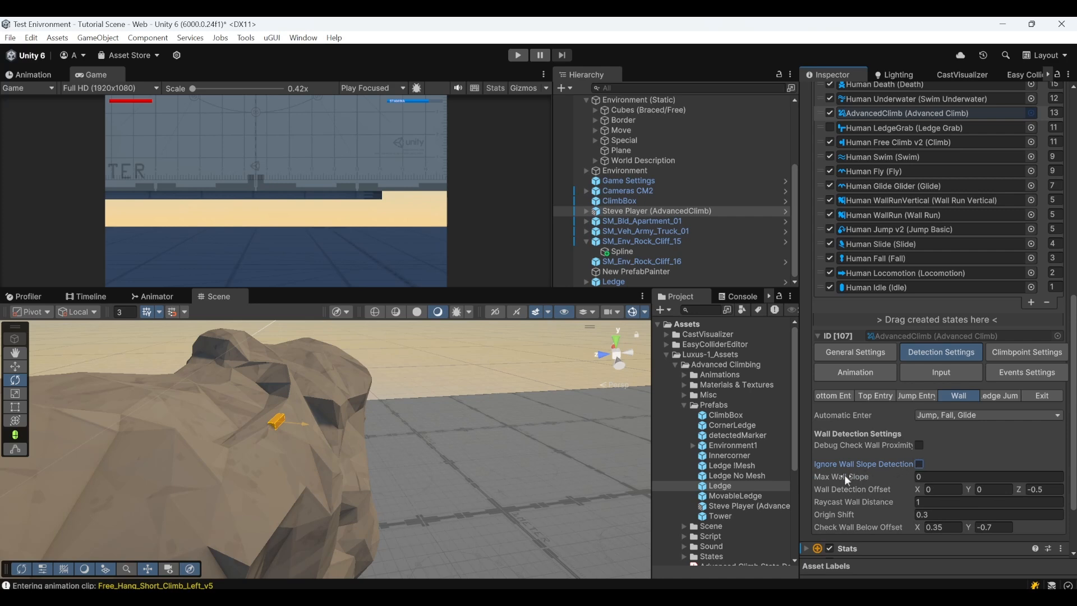
pyautogui.moveTo(844, 475); pyautogui.dragTo(850, 475)
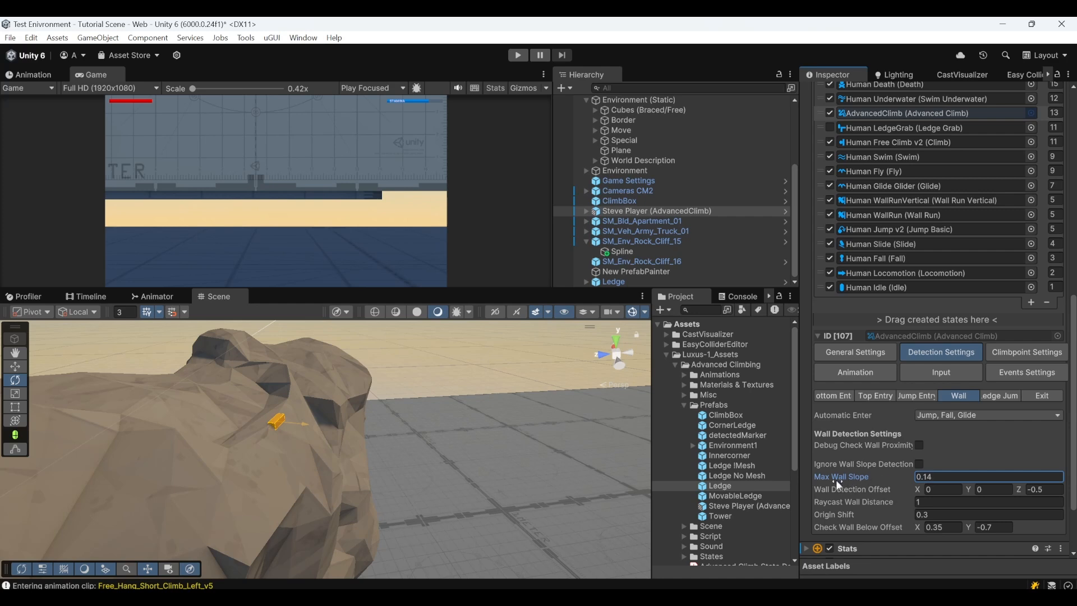
pyautogui.moveTo(442, 396); pyautogui.dragTo(345, 409, button='right')
pyautogui.scroll(-3, 415, 393)
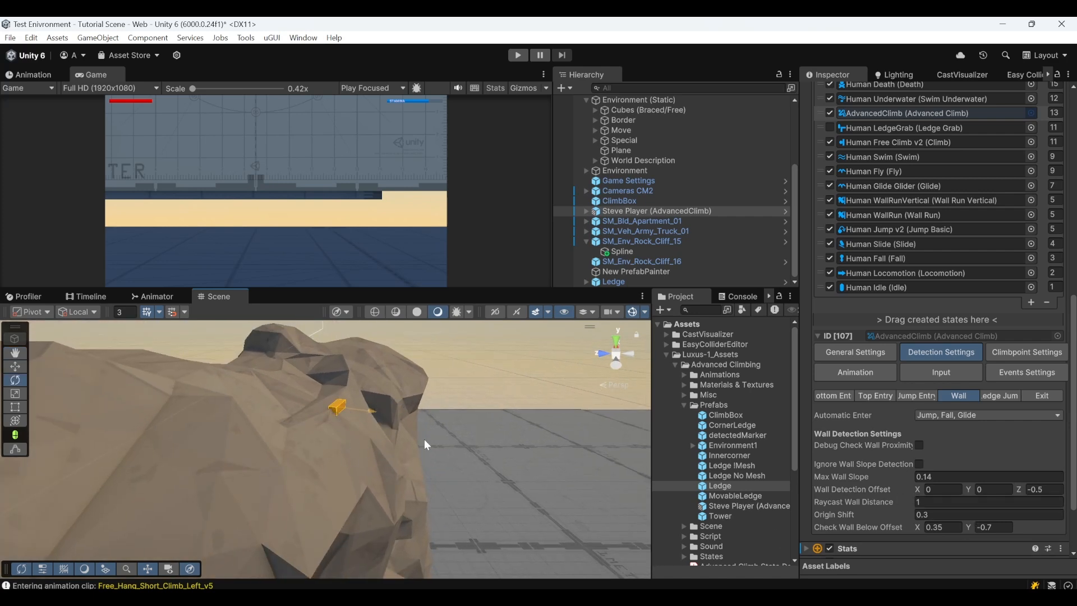
pyautogui.moveTo(368, 433); pyautogui.dragTo(396, 461, button='right')
pyautogui.click(920, 466)
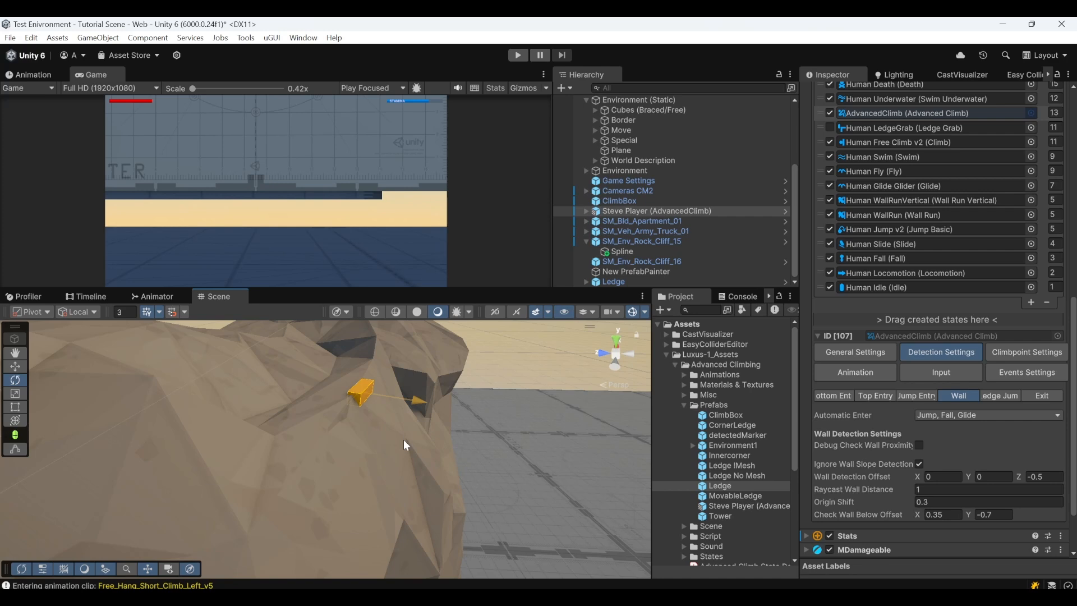
# Step: Enter Play mode and bring the character to the foot of the rock SM_Env_Rock_Cliff_15, facing its ledges
pyautogui.moveTo(453, 427); pyautogui.dragTo(294, 413, button='right')
pyautogui.moveTo(391, 423); pyautogui.dragTo(245, 426, button='right')
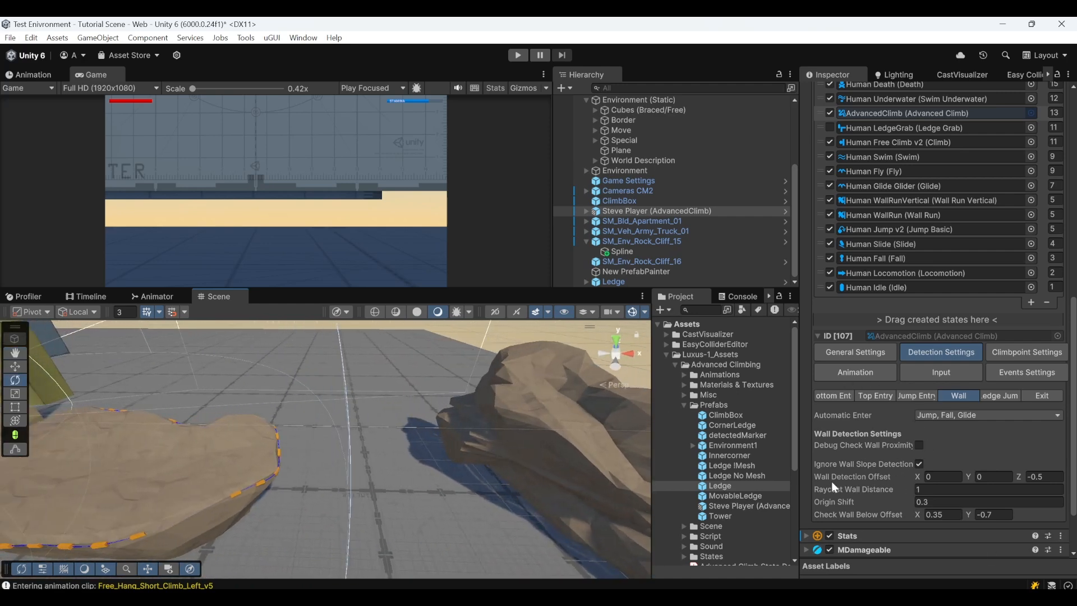
pyautogui.moveTo(366, 442); pyautogui.dragTo(306, 405, button='right')
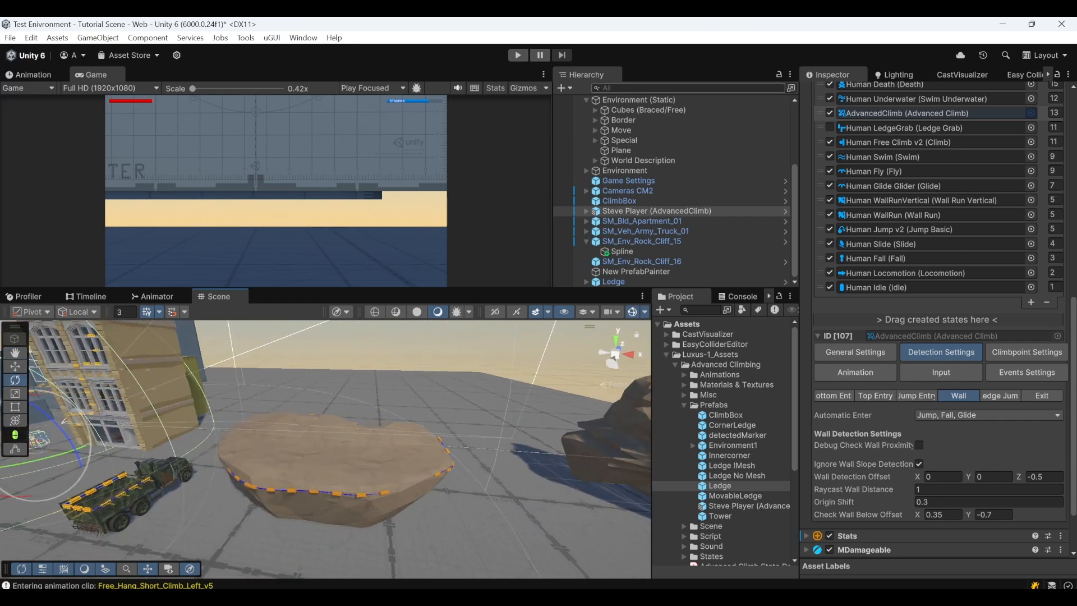
pyautogui.click(518, 55)
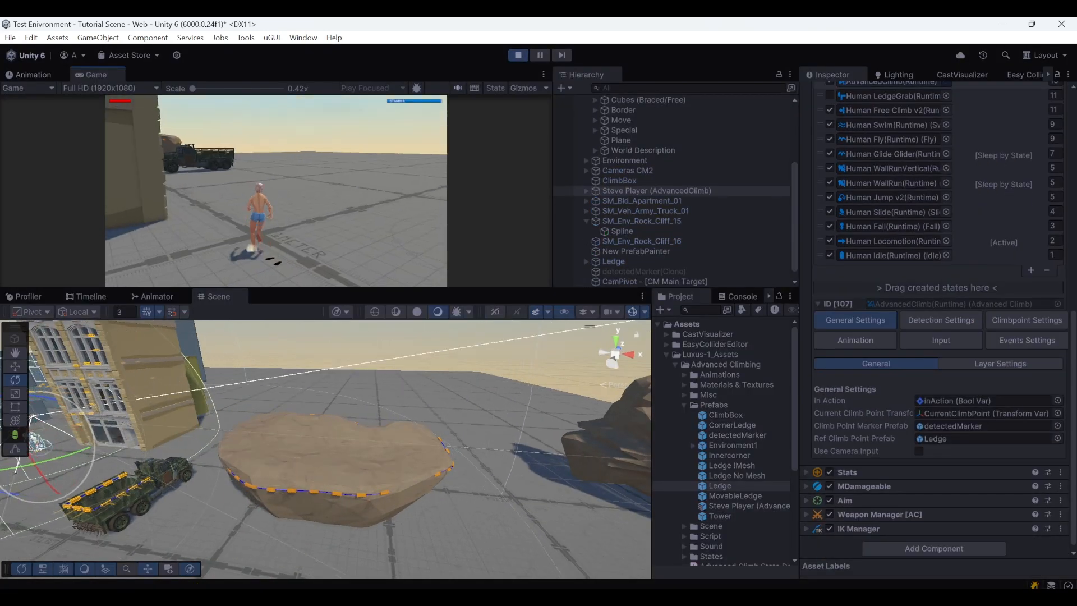
pyautogui.press('space')
pyautogui.press('q')
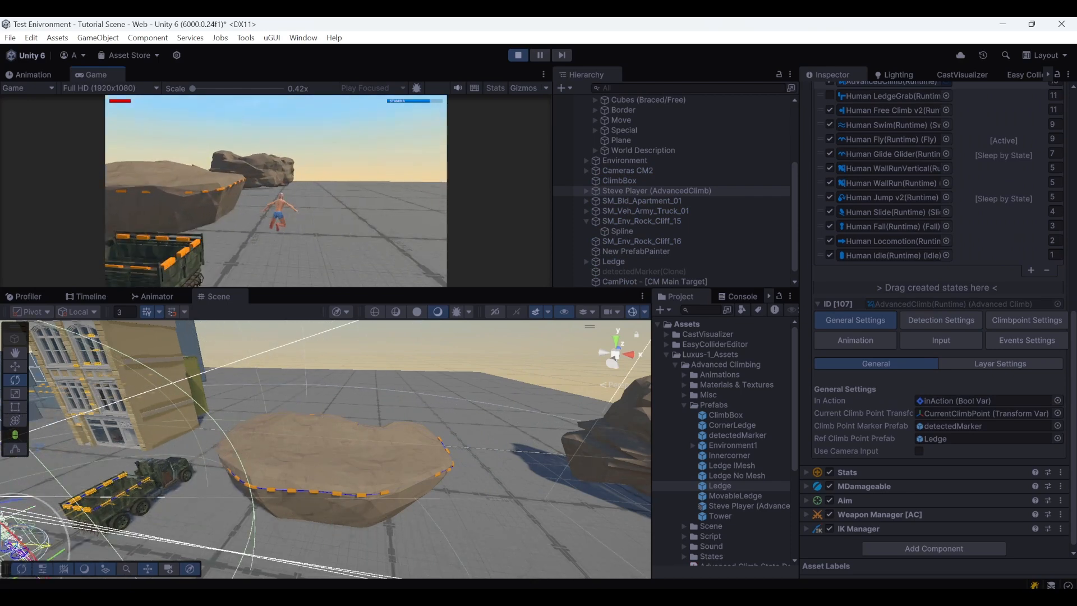
pyautogui.press('w')
pyautogui.press('s')
pyautogui.press('a')
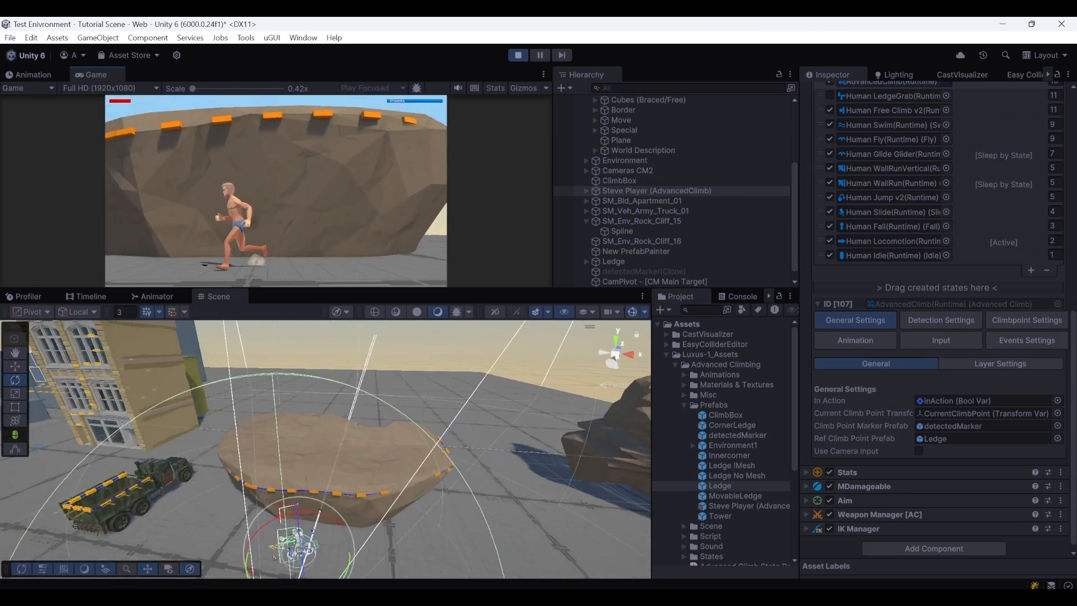
pyautogui.press('w')
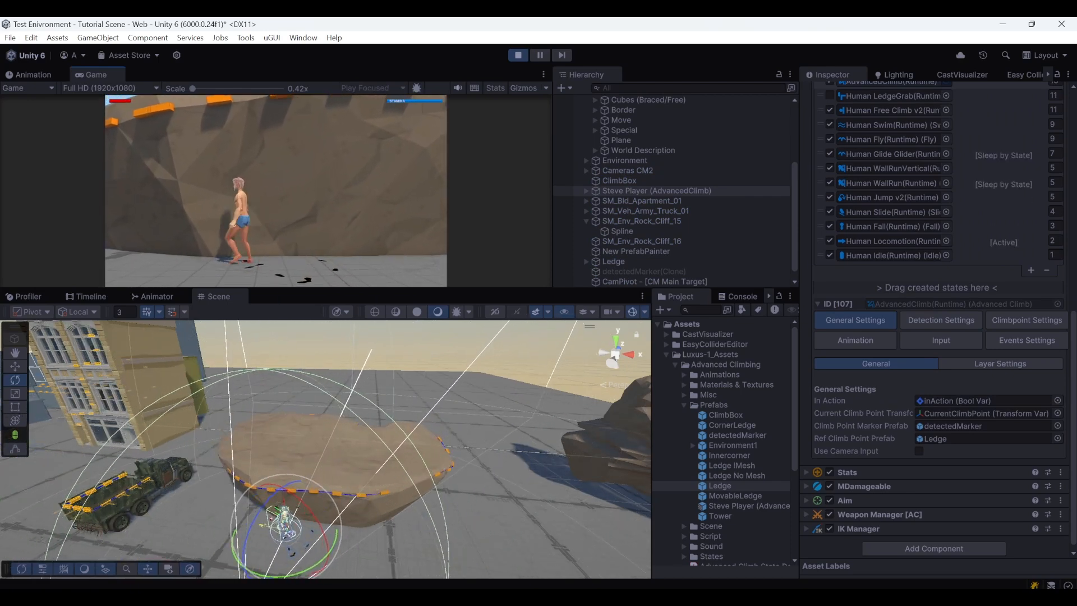
pyautogui.press('w')
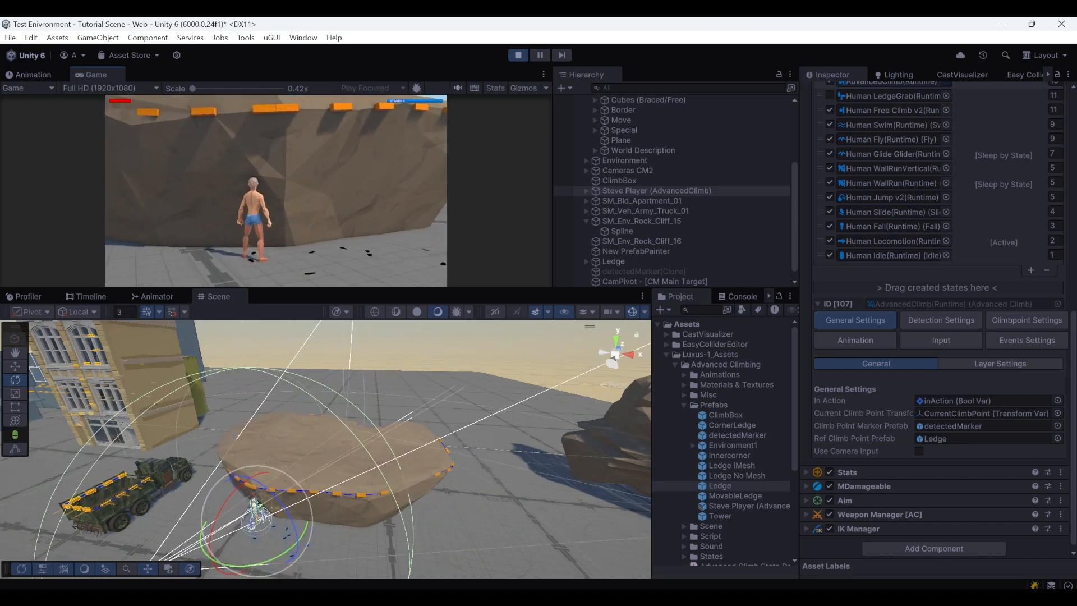
# Step: Test the spline ledges by making the character jump up to hang from one and shimmy right along the rim
pyautogui.press('space')
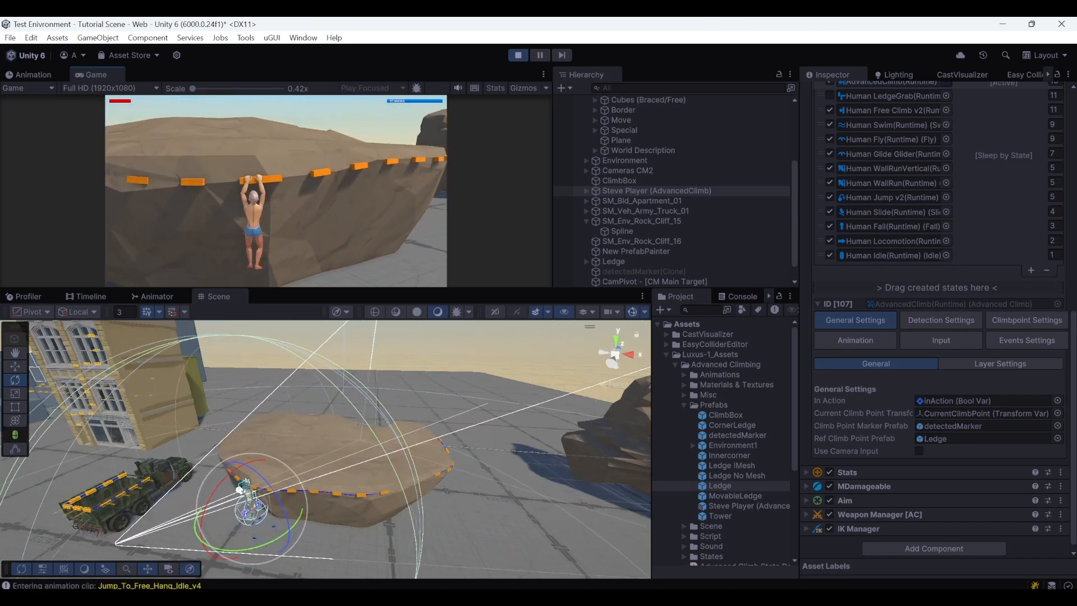
pyautogui.press('d')
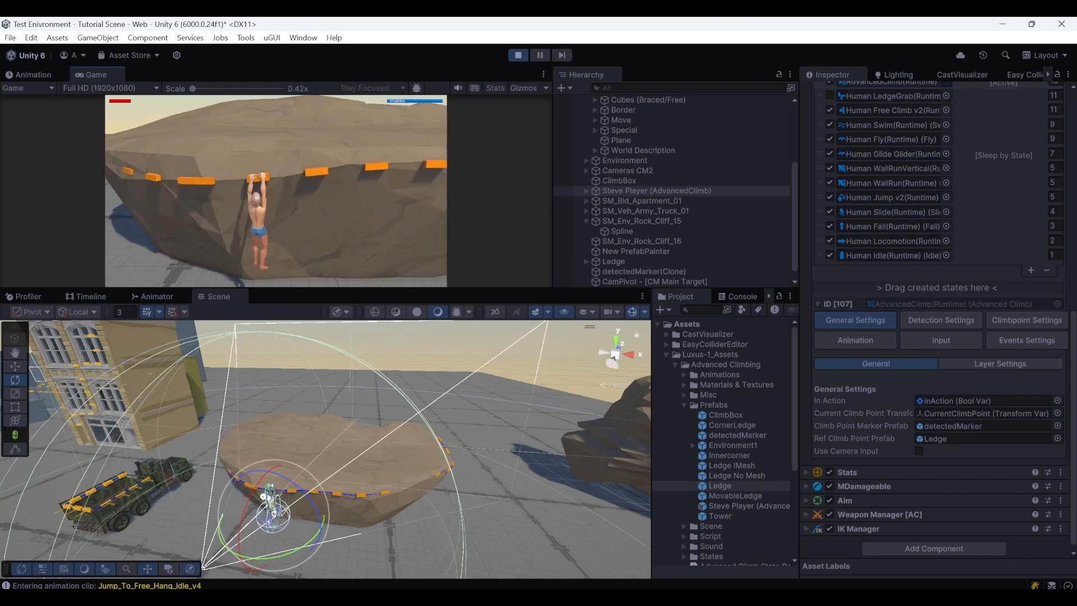
pyautogui.press('d')
pyautogui.press('d')
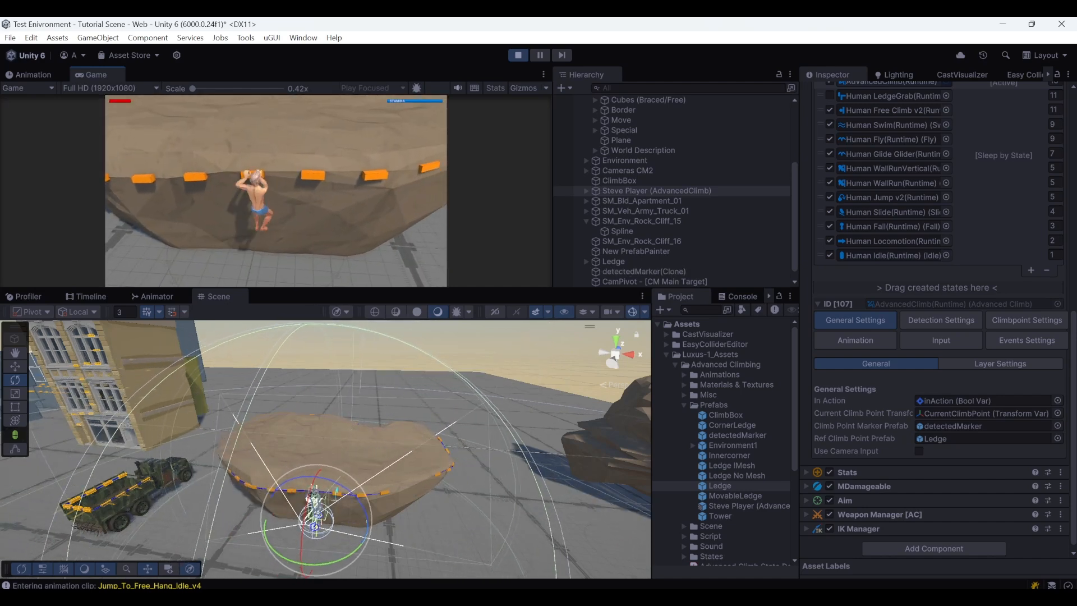
# Step: Test ledge-to-ledge movement by taking the hanging character right around the corner and along the far side of SM_Env_Rock_Cliff_15
pyautogui.press('d')
pyautogui.press('d')
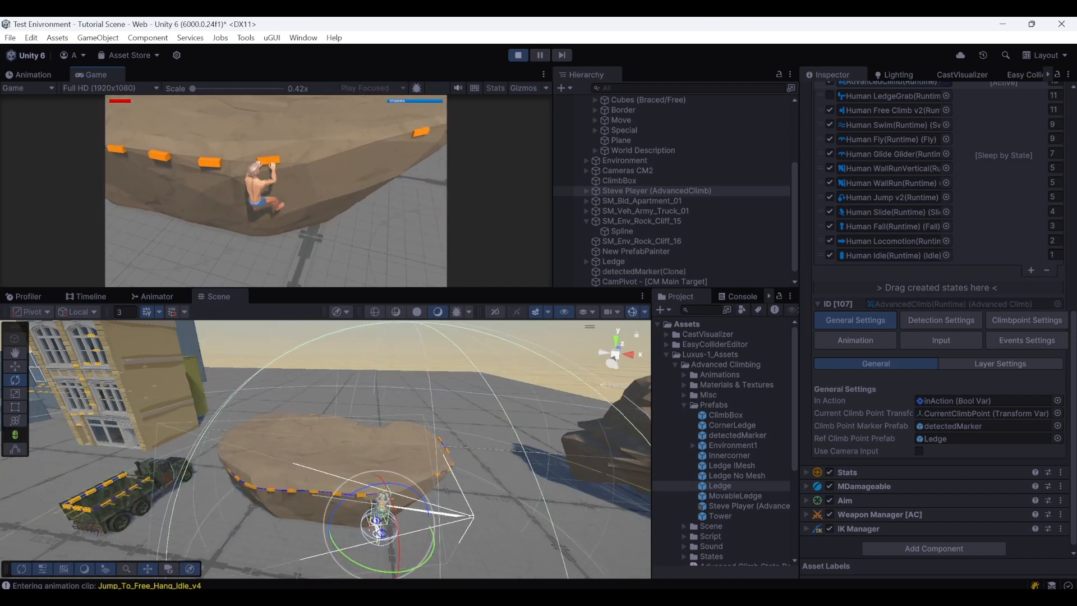
pyautogui.press('d')
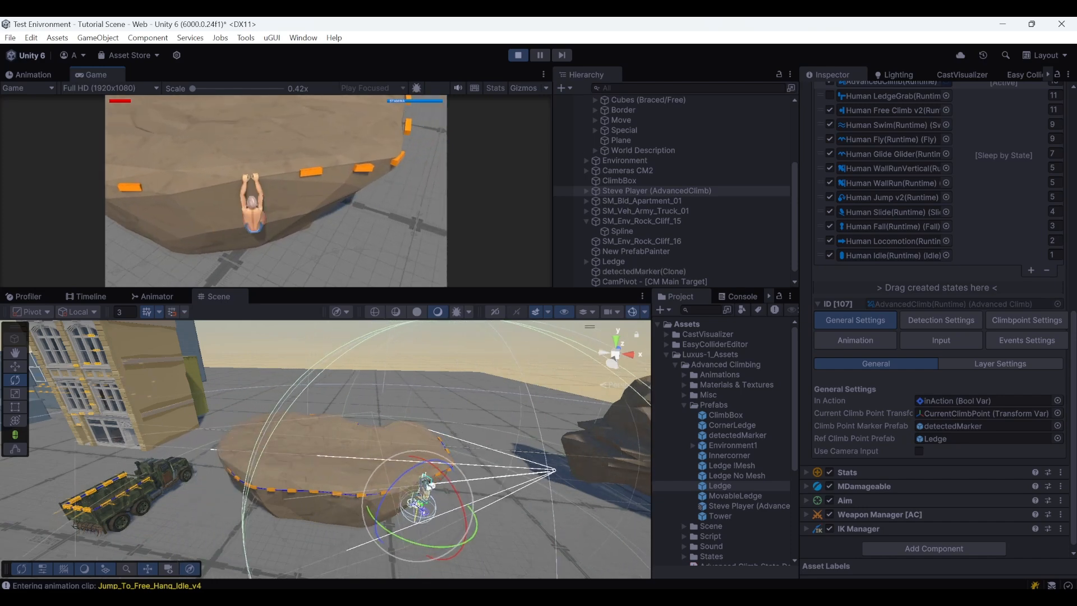
pyautogui.press('d')
pyautogui.press('d')
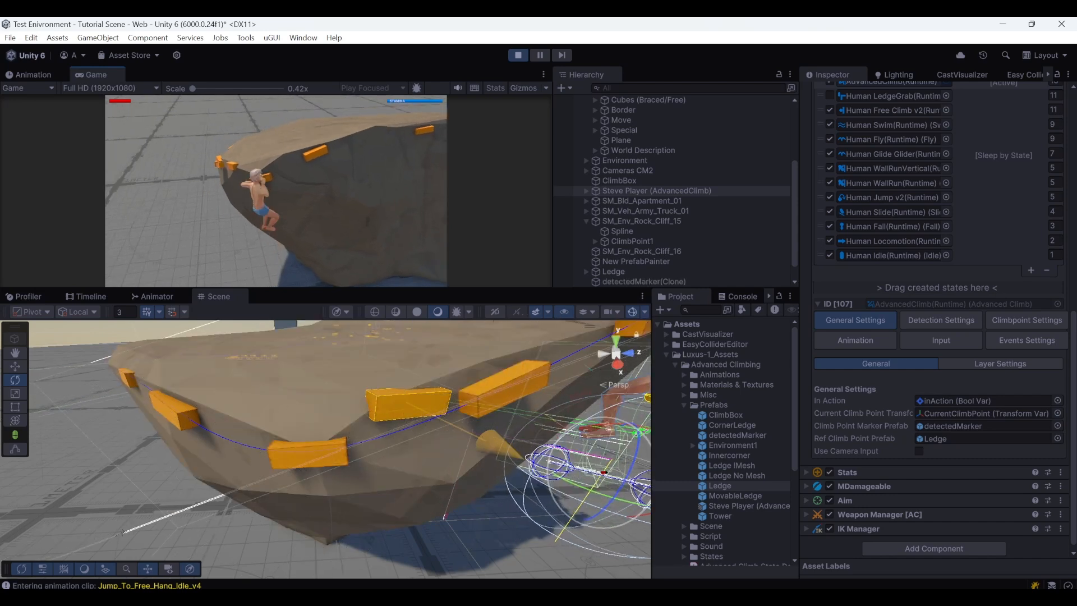
pyautogui.press('d')
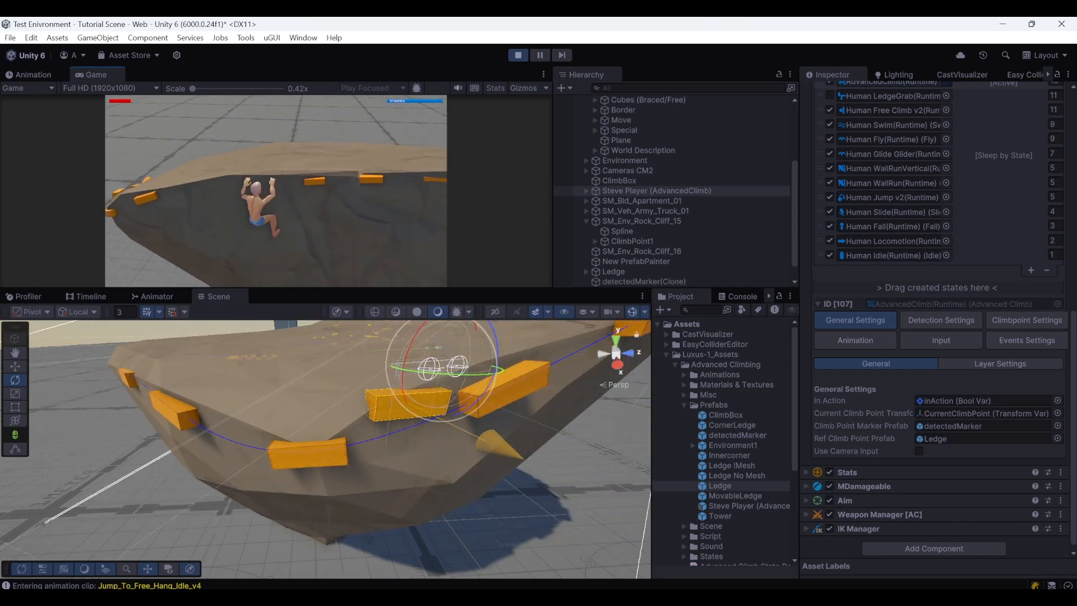
pyautogui.press('d')
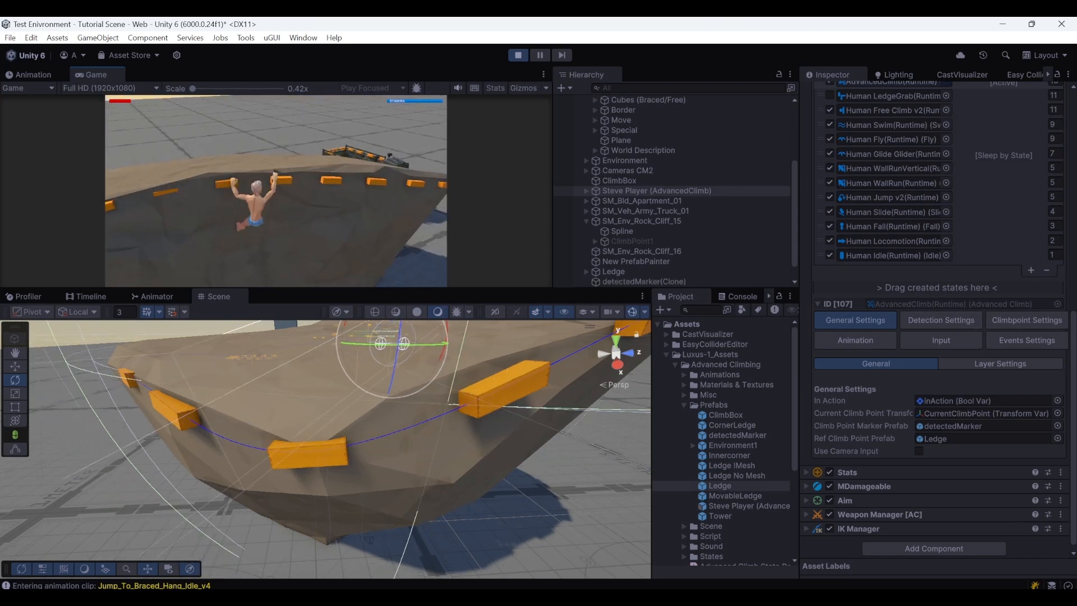
pyautogui.press('d')
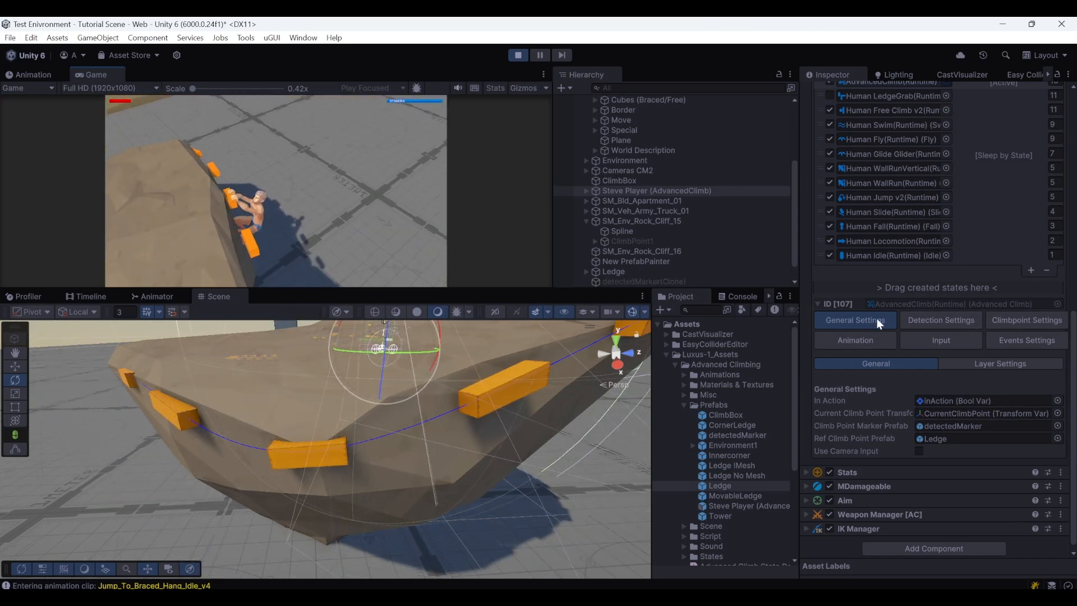
# Step: Drop the character from the ledge to the ground, exit Play mode and view the building, truck and rocks together in the scene
pyautogui.press('c')
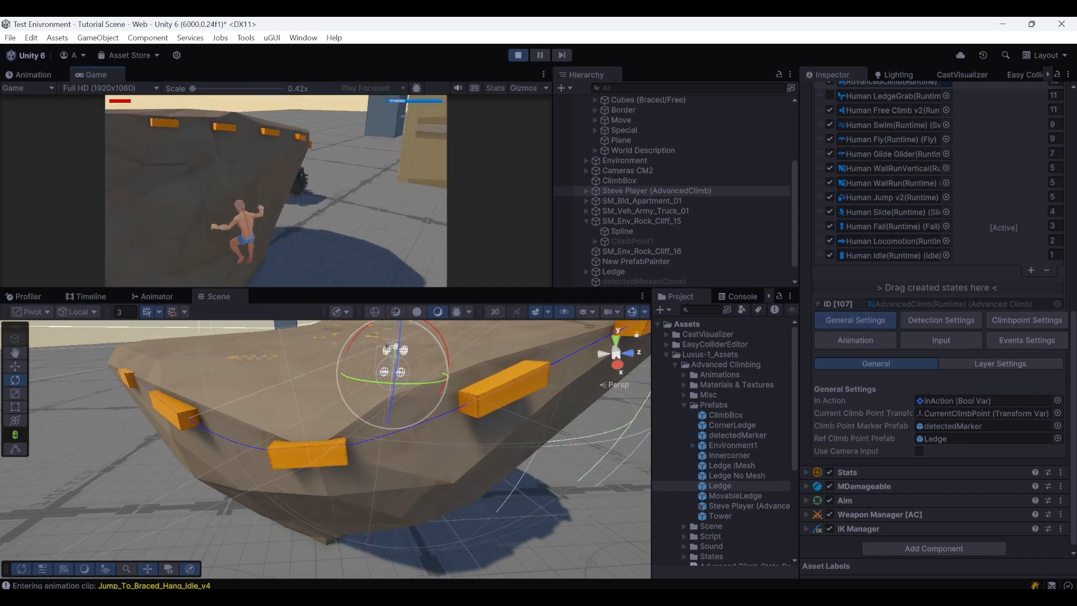
pyautogui.press('w')
pyautogui.press('Escape')
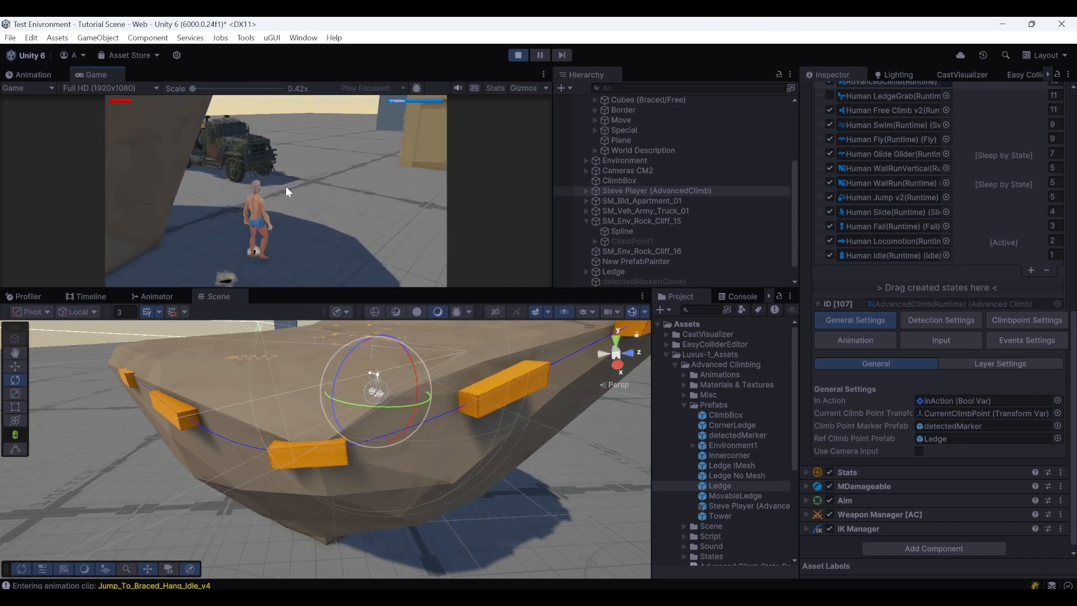
pyautogui.click(519, 56)
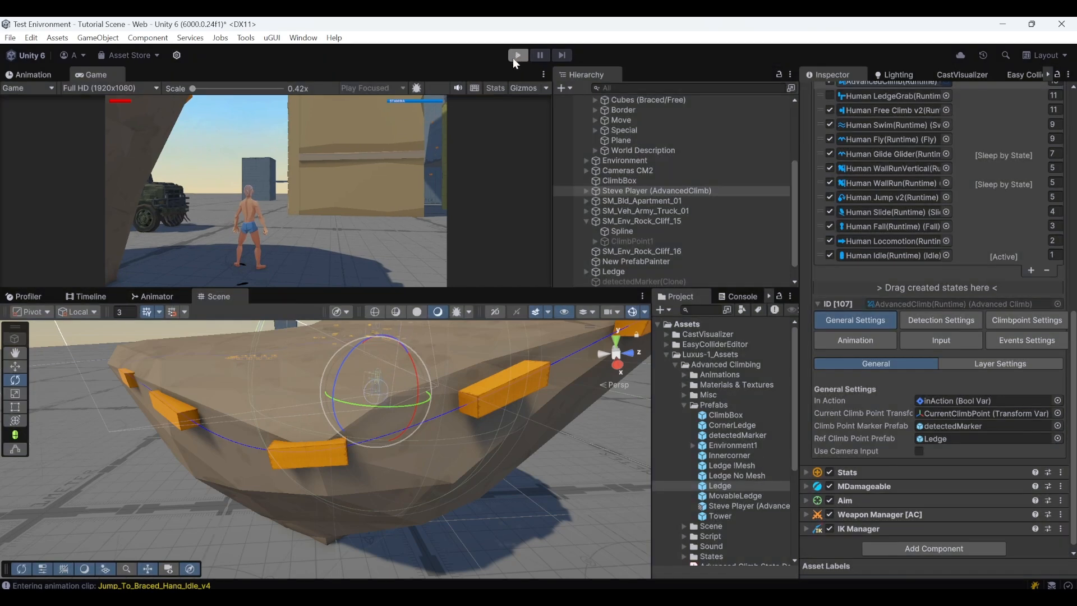
pyautogui.moveTo(269, 400); pyautogui.dragTo(699, 392, button='right')
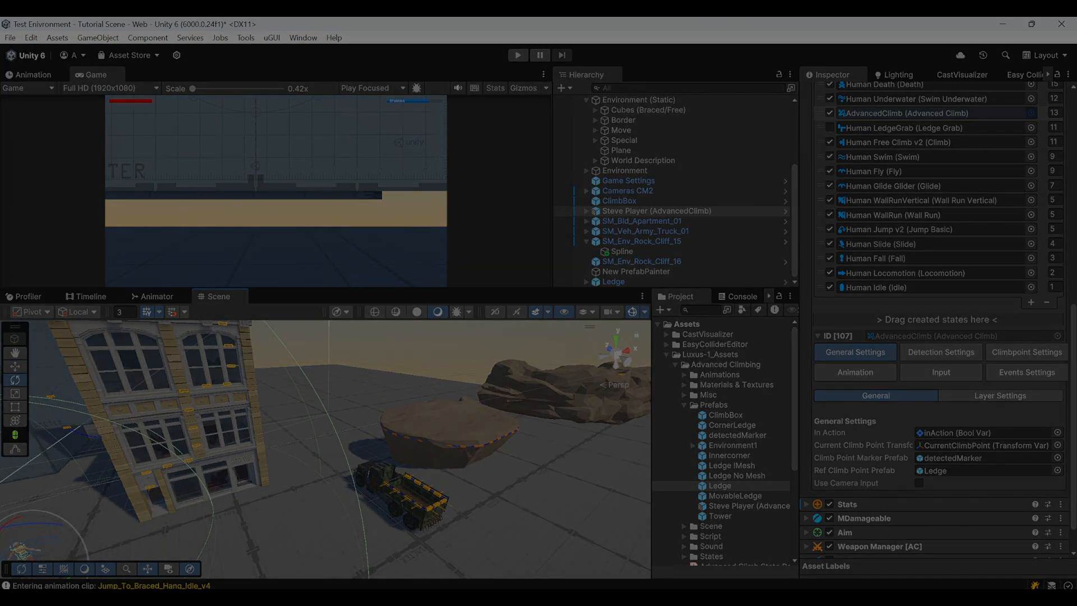